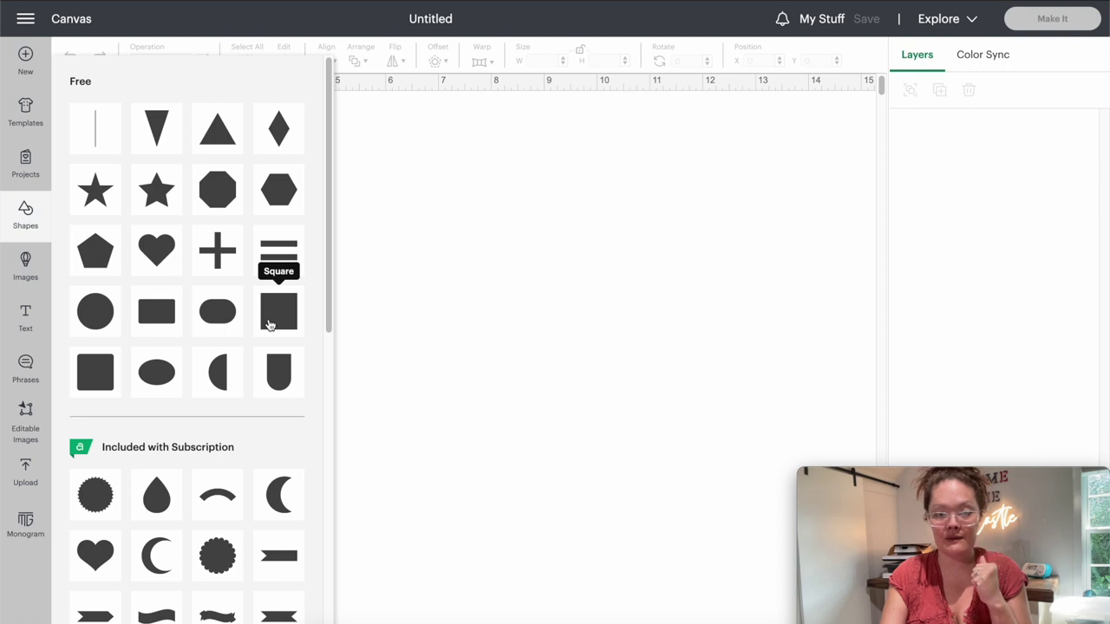
Step: Add a square shape, unlock its proportions, and size it to 11 in wide by 8.5 in high
left_click(269, 325)
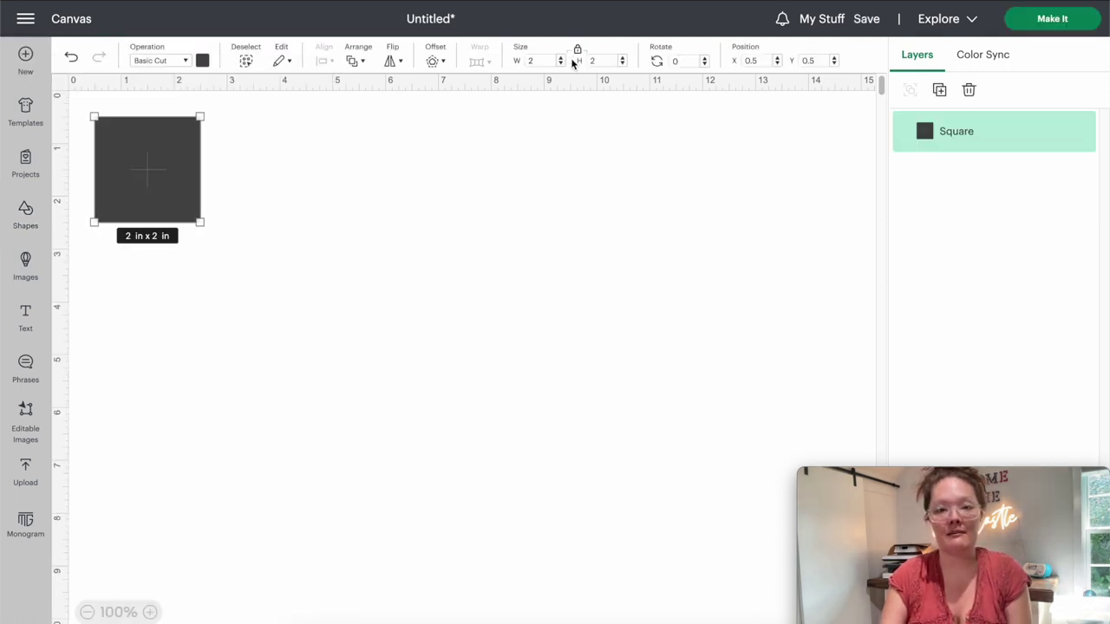
left_click(578, 50)
left_click(536, 61)
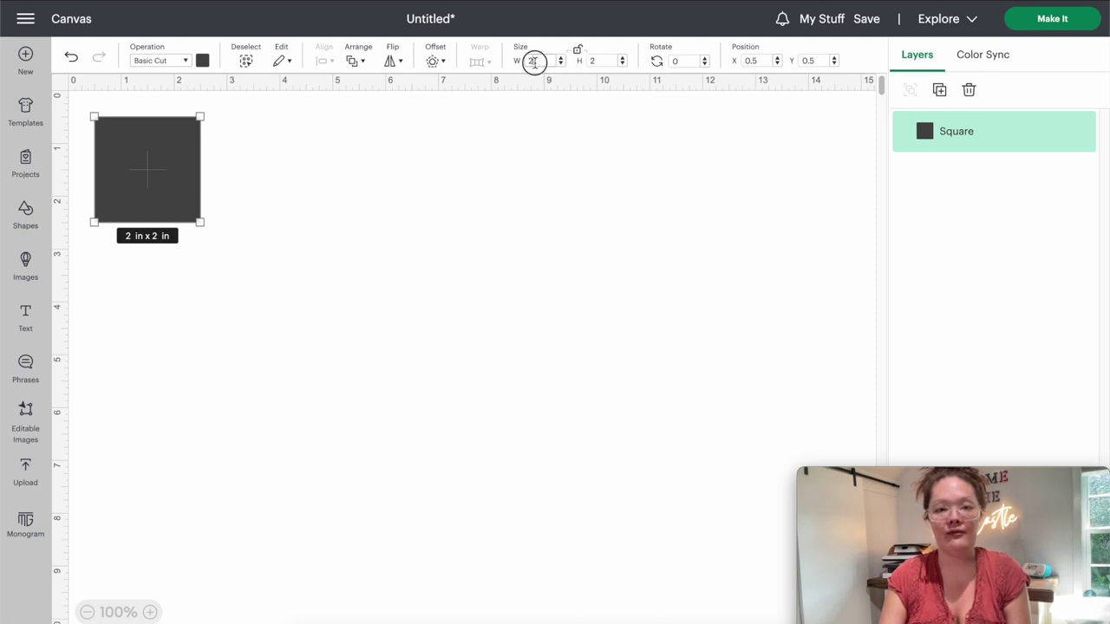
type("11")
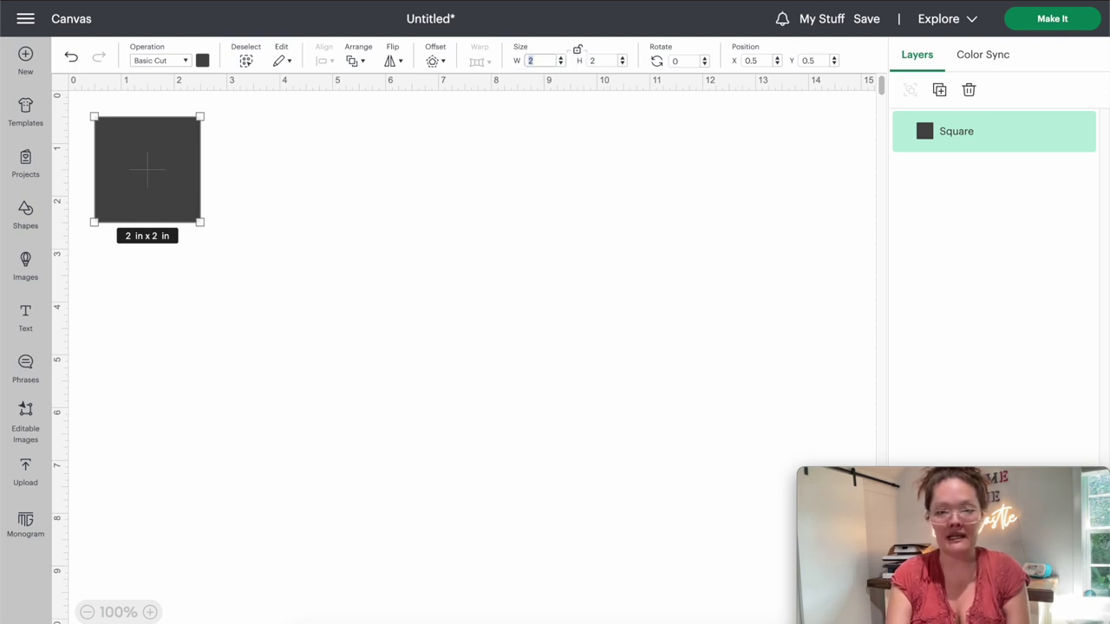
key("Tab")
type("8.5")
key("Return")
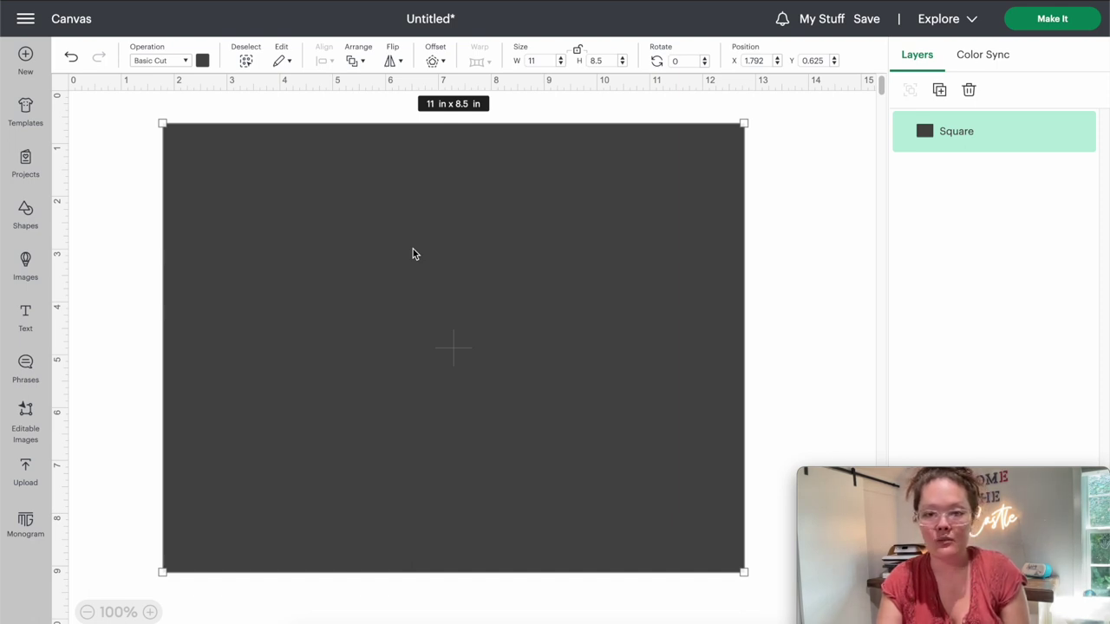
Step: Duplicate the large rectangle, unlock the copy's proportions, and size it to 2.75 in wide by 9.1 in high
key("ctrl+d")
left_click_drag(371, 288, 368, 298)
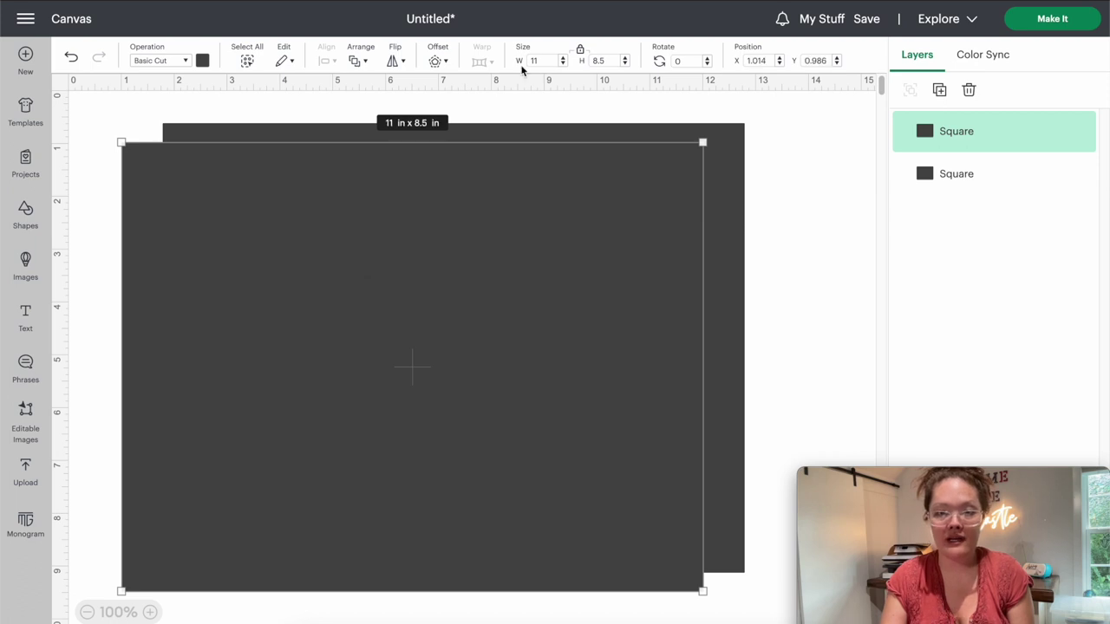
left_click(580, 52)
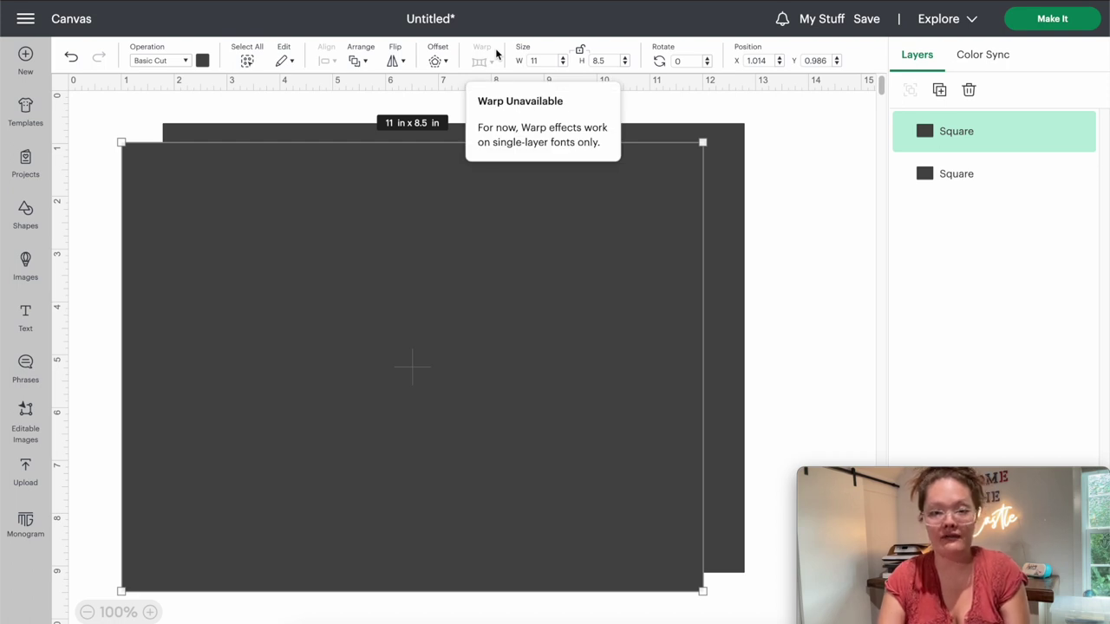
type("2.75")
key("Tab")
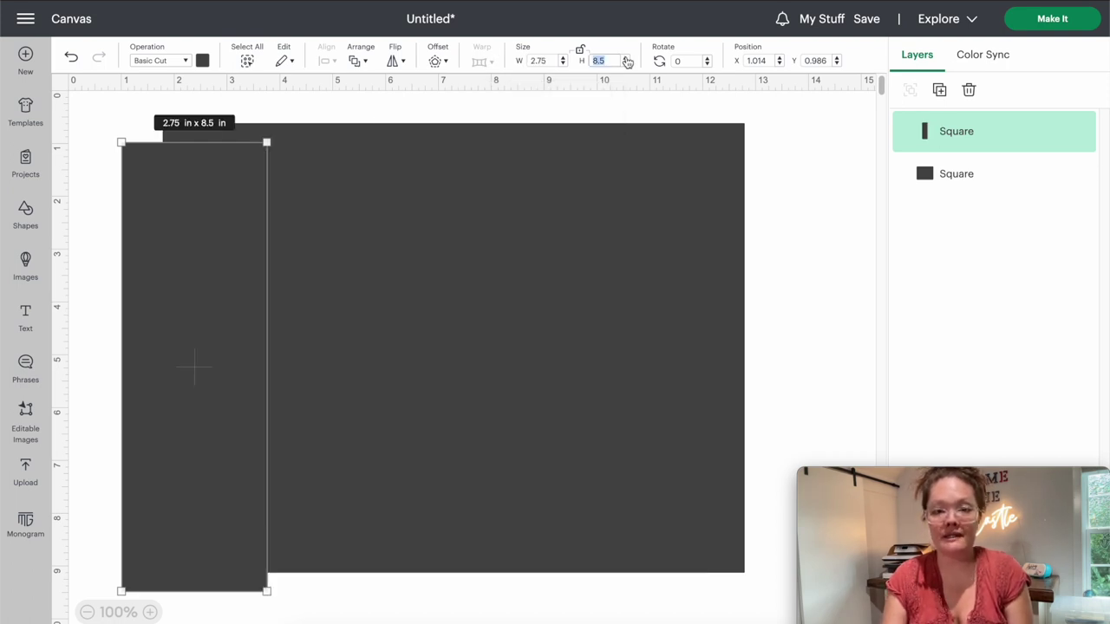
left_click(627, 58)
left_click(627, 58)
left_click(627, 58)
left_click(627, 59)
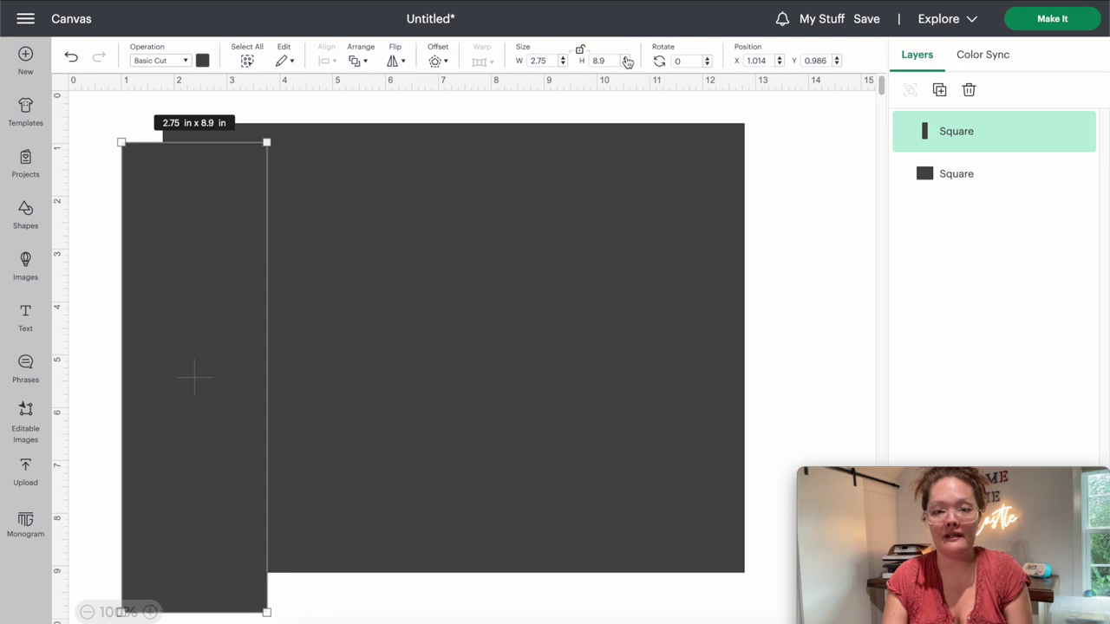
left_click(627, 58)
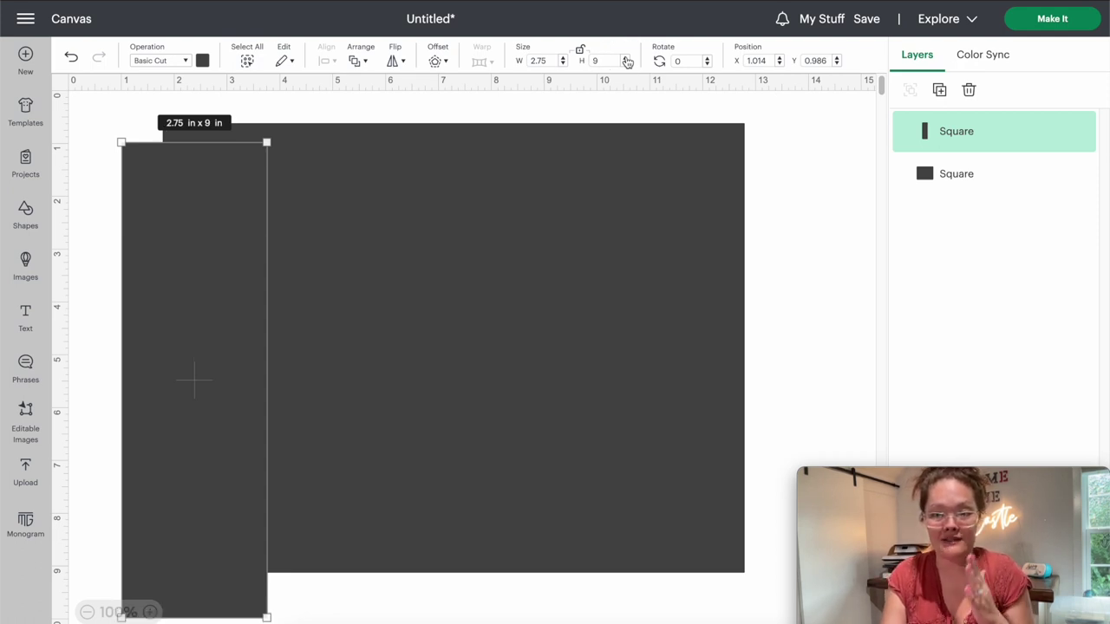
left_click(627, 58)
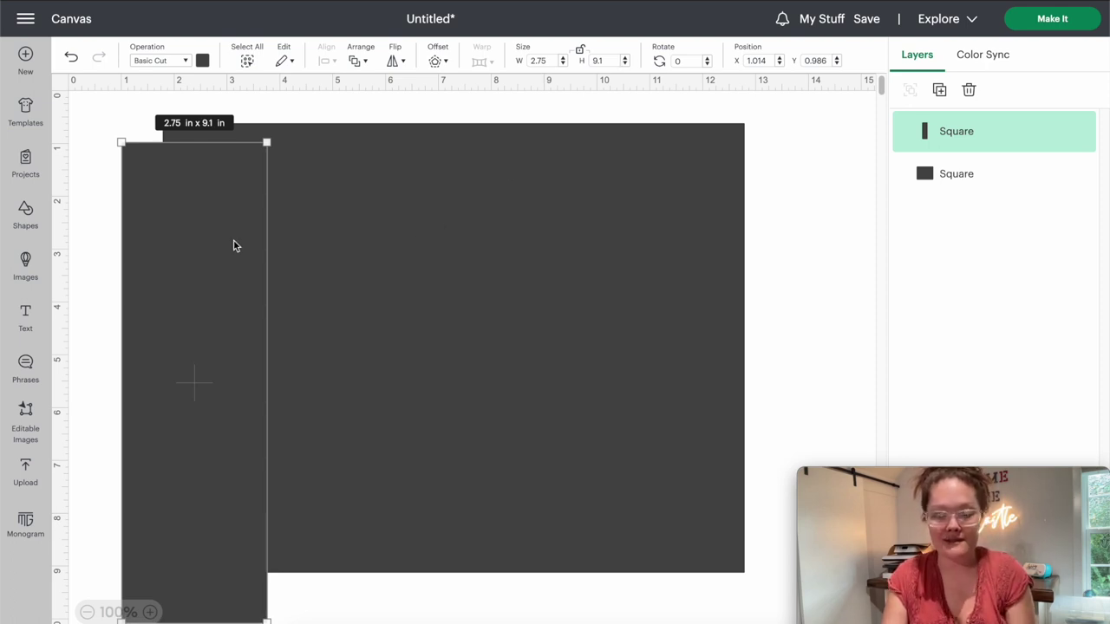
Step: Change the narrow rectangle's operation to Guide, then duplicate it and place the copy to its right over the large rectangle
left_click(161, 61)
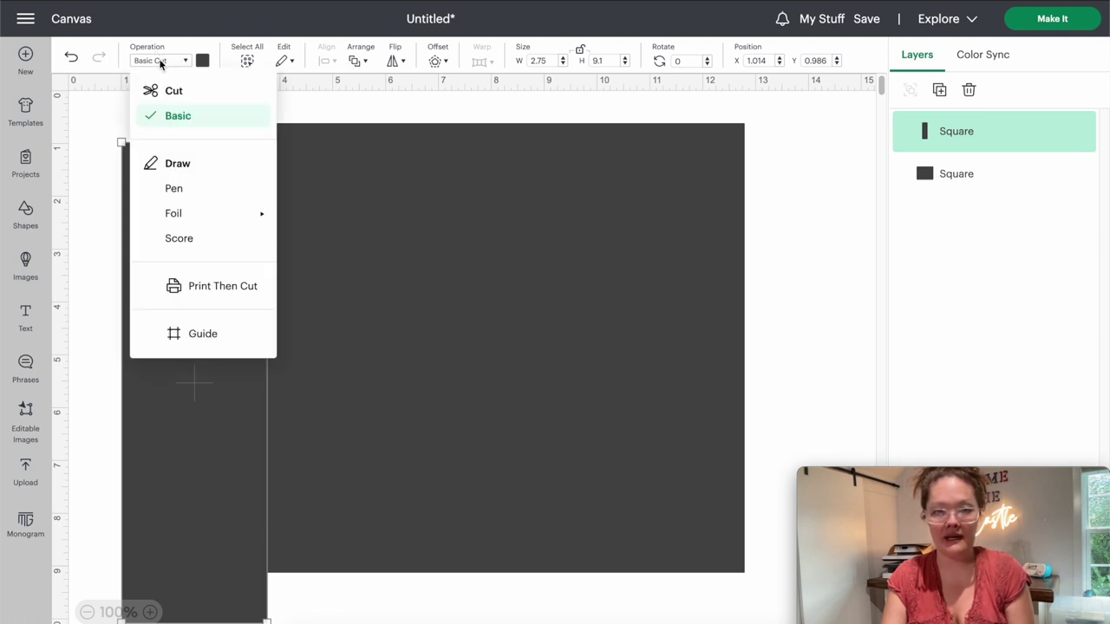
left_click(208, 334)
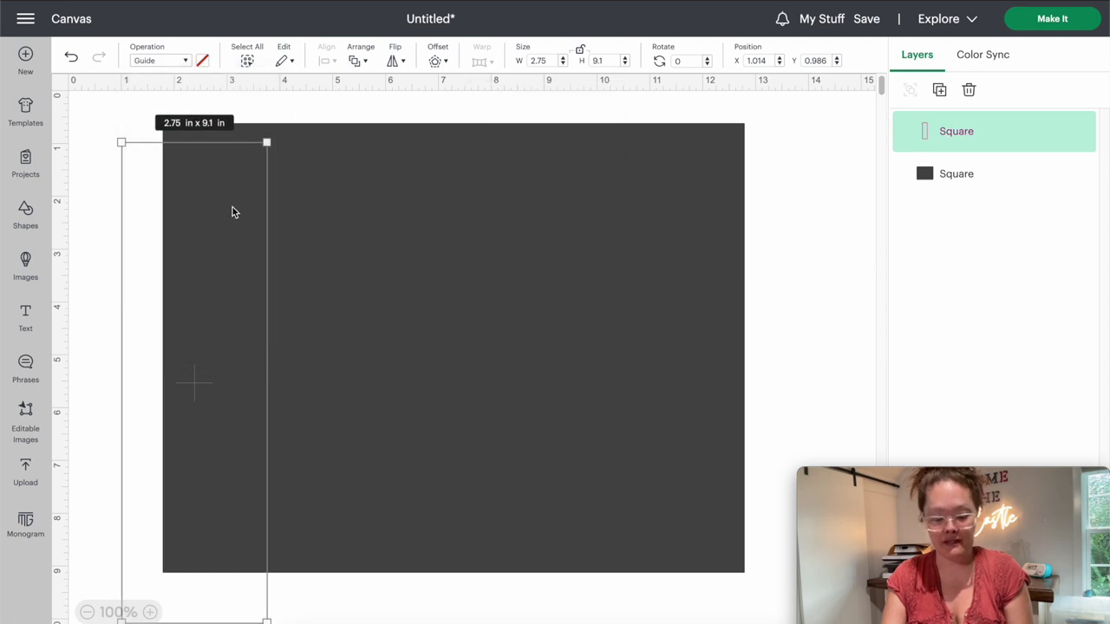
key("ctrl+d")
left_click_drag(228, 260, 362, 230)
key("Escape")
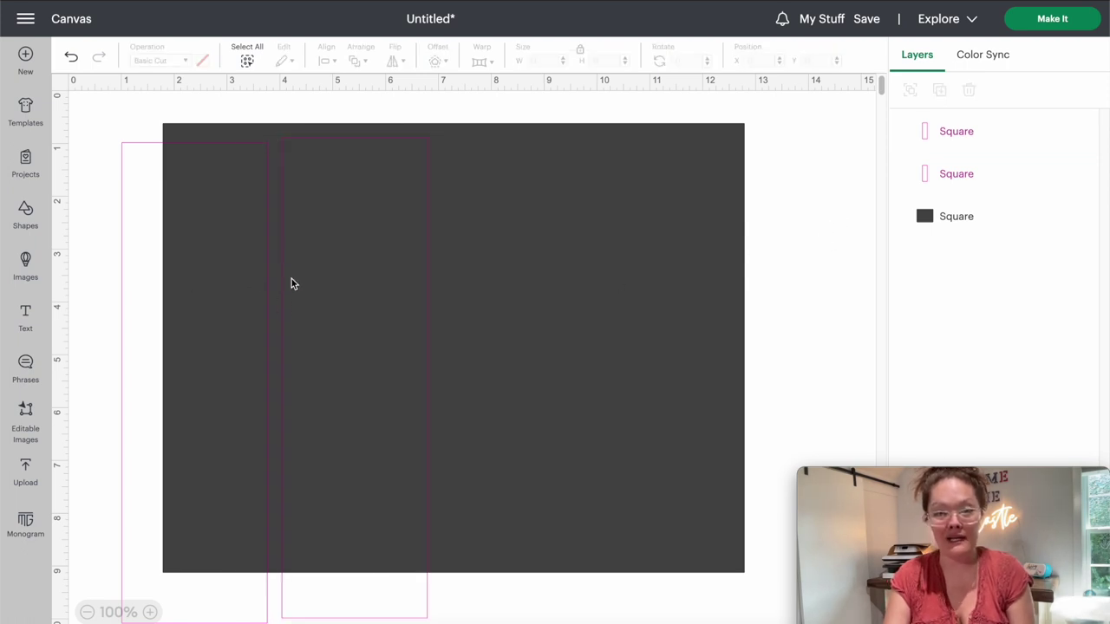
Step: Center the two narrow guides and the large rectangle vertically with each other
left_click_drag(80, 232, 564, 276)
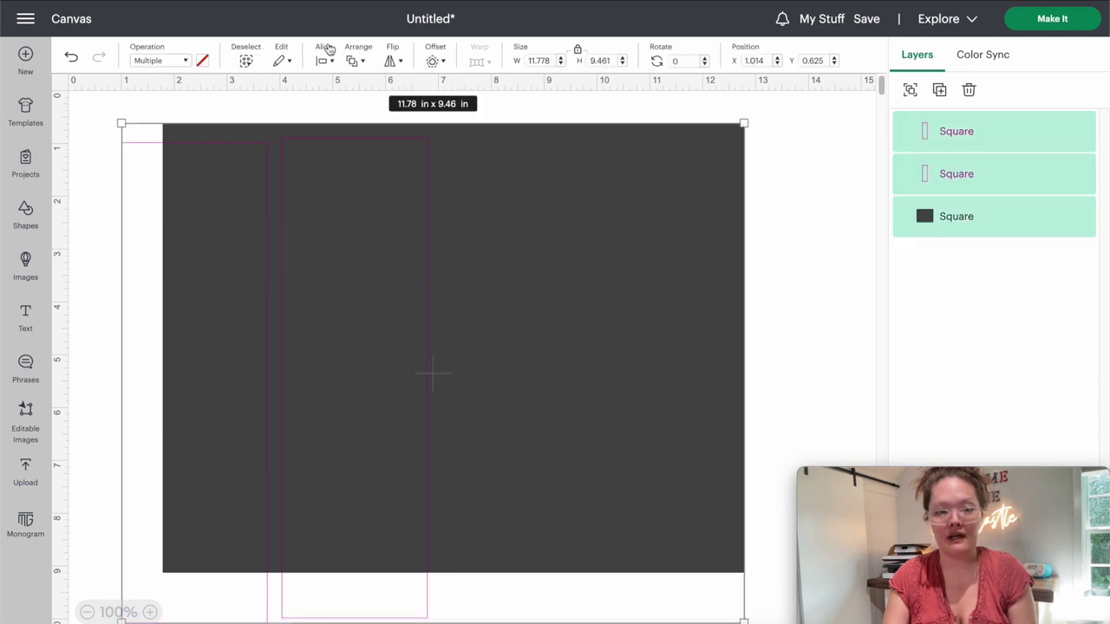
left_click(324, 62)
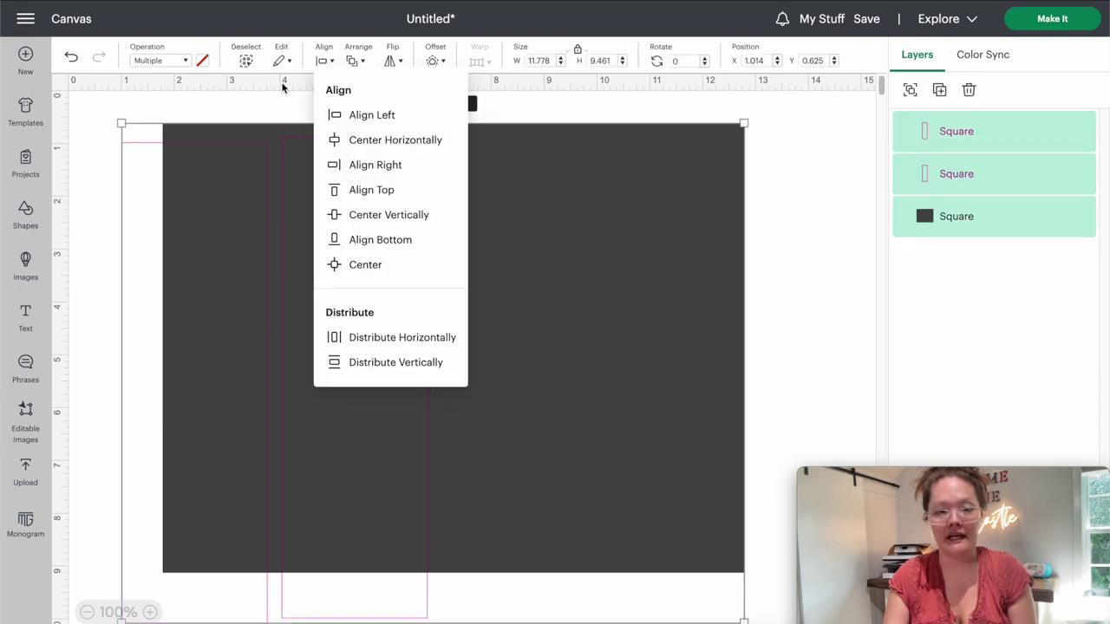
left_click(401, 217)
left_click_drag(396, 216, 446, 228)
left_click(181, 249)
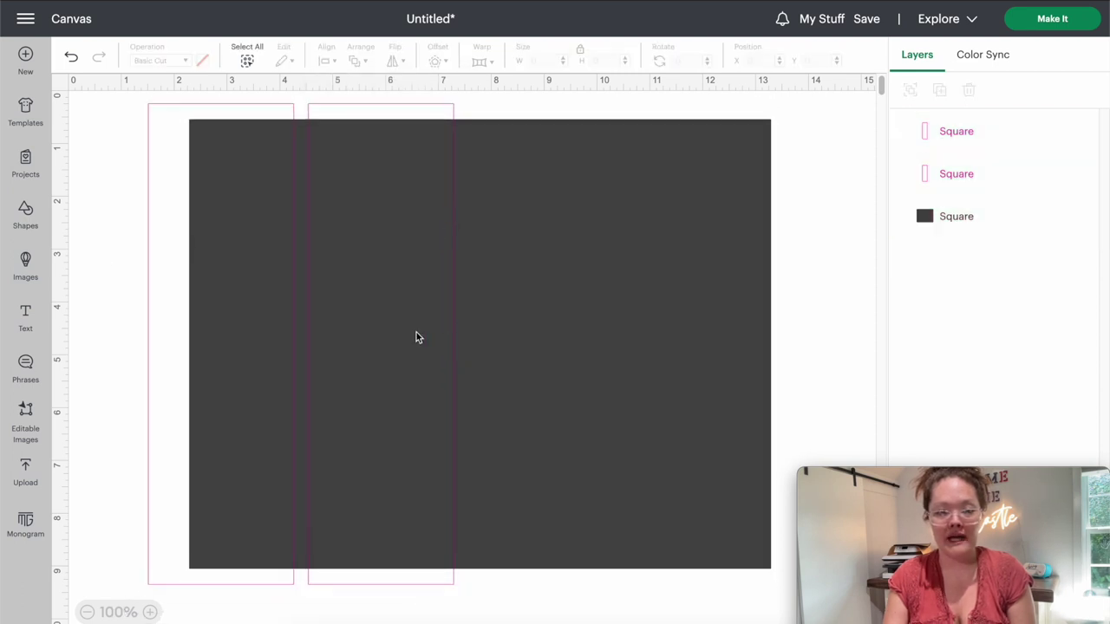
Step: Align the left guide and the large rectangle along their left edges
left_click(147, 314)
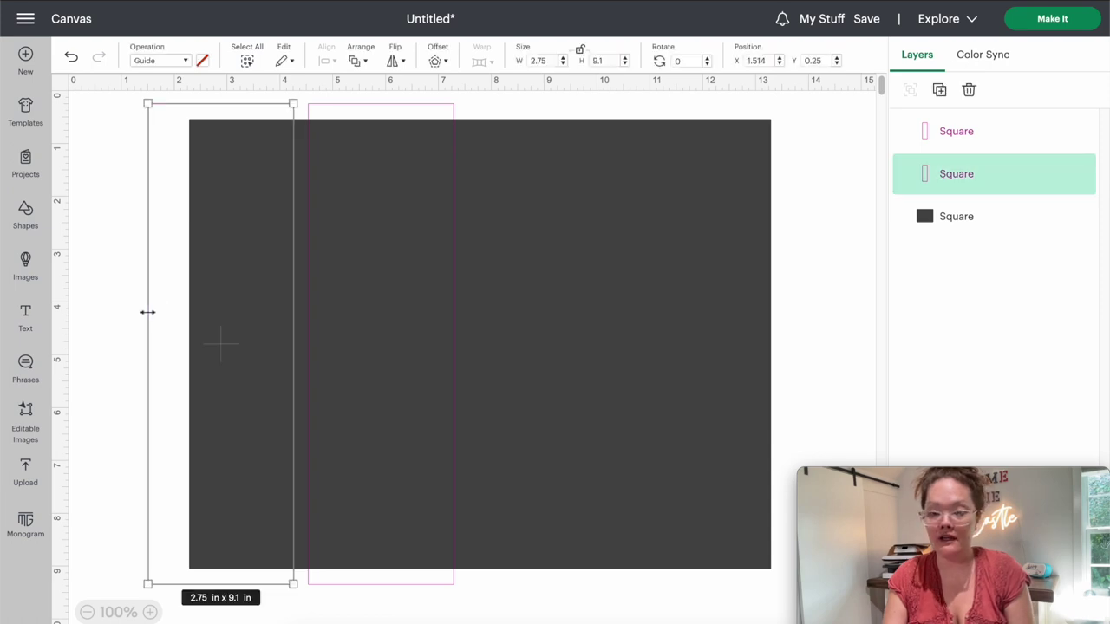
left_click(713, 291, "shift")
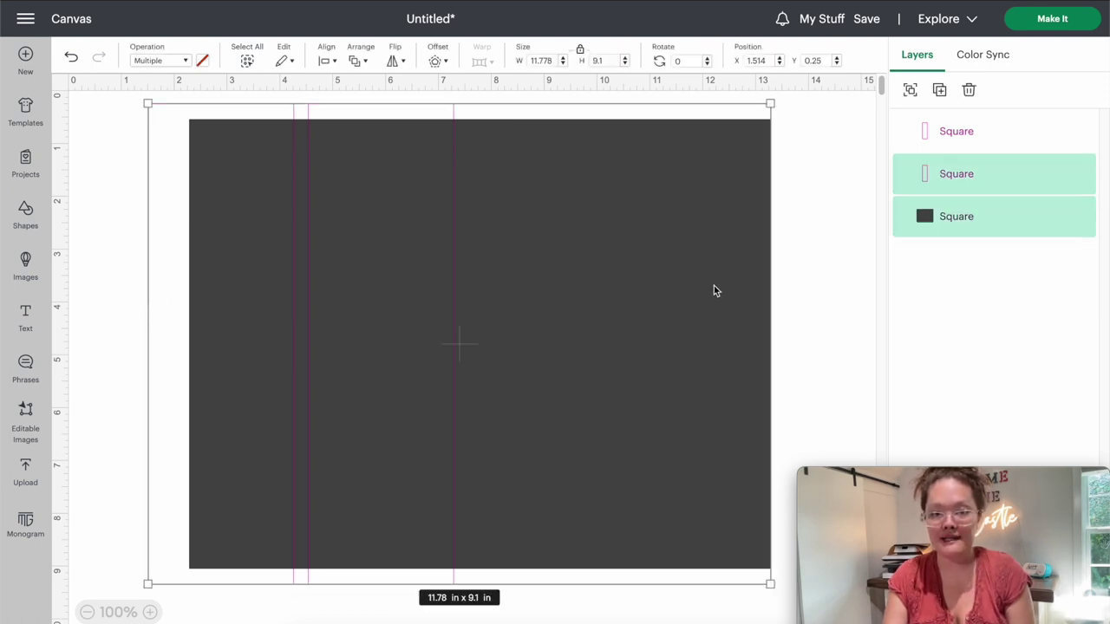
left_click(327, 65)
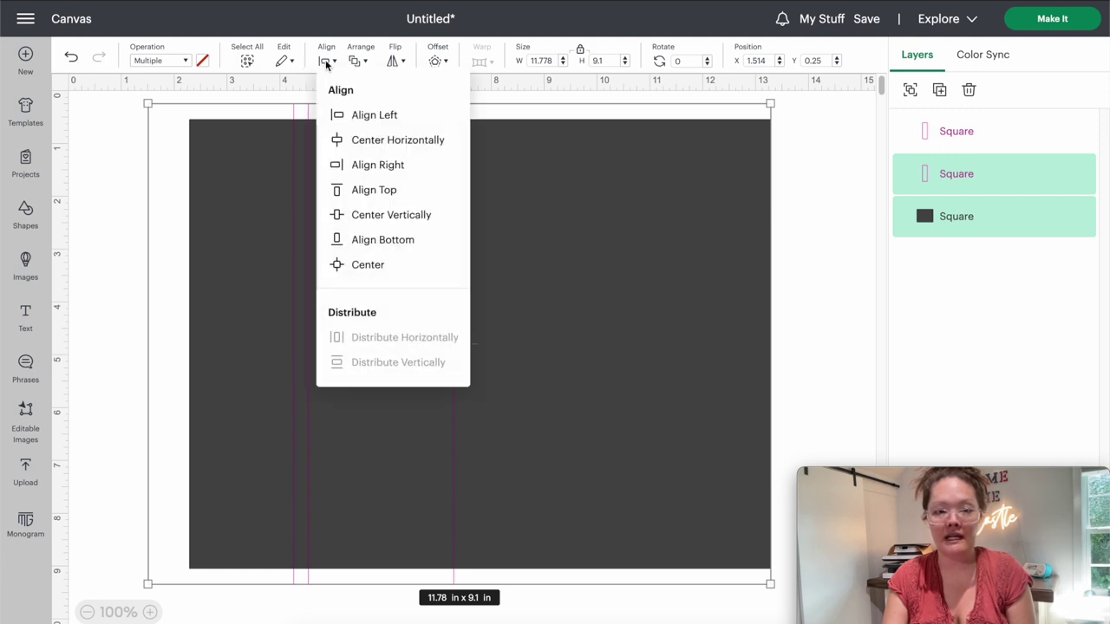
left_click(332, 112)
left_click(447, 108)
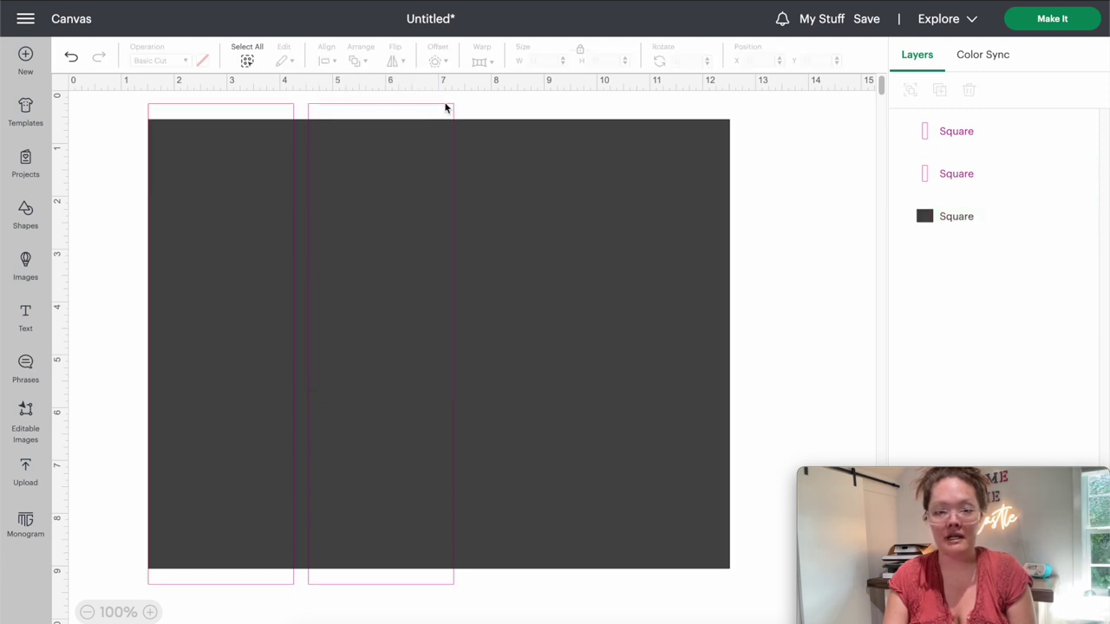
Step: Align the other guide and the large rectangle along their right edges
left_click(447, 106)
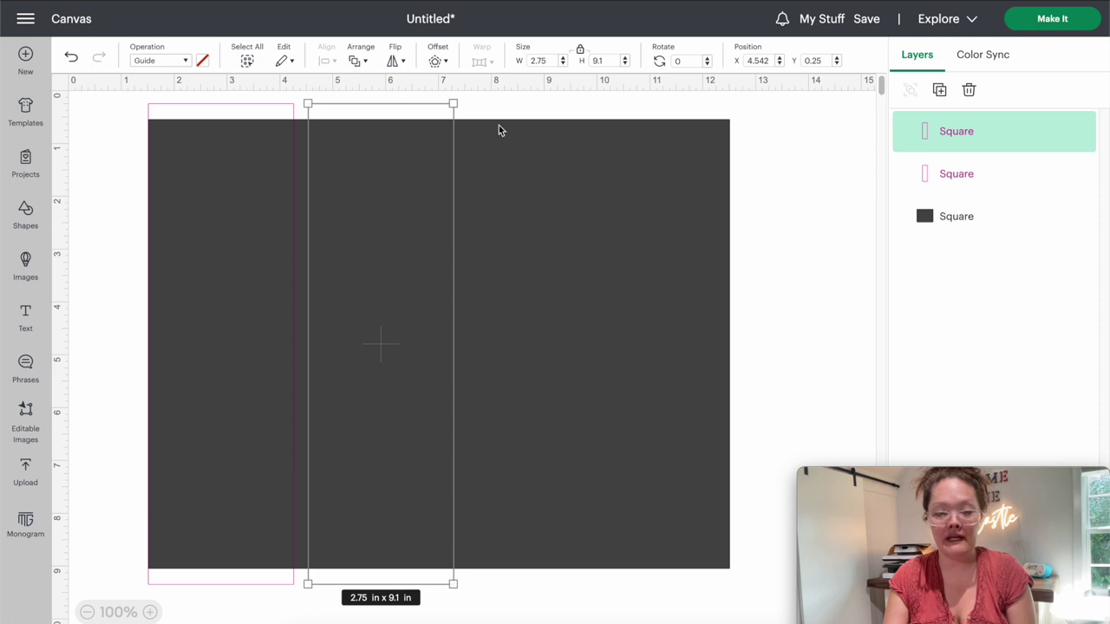
left_click(653, 184, "shift")
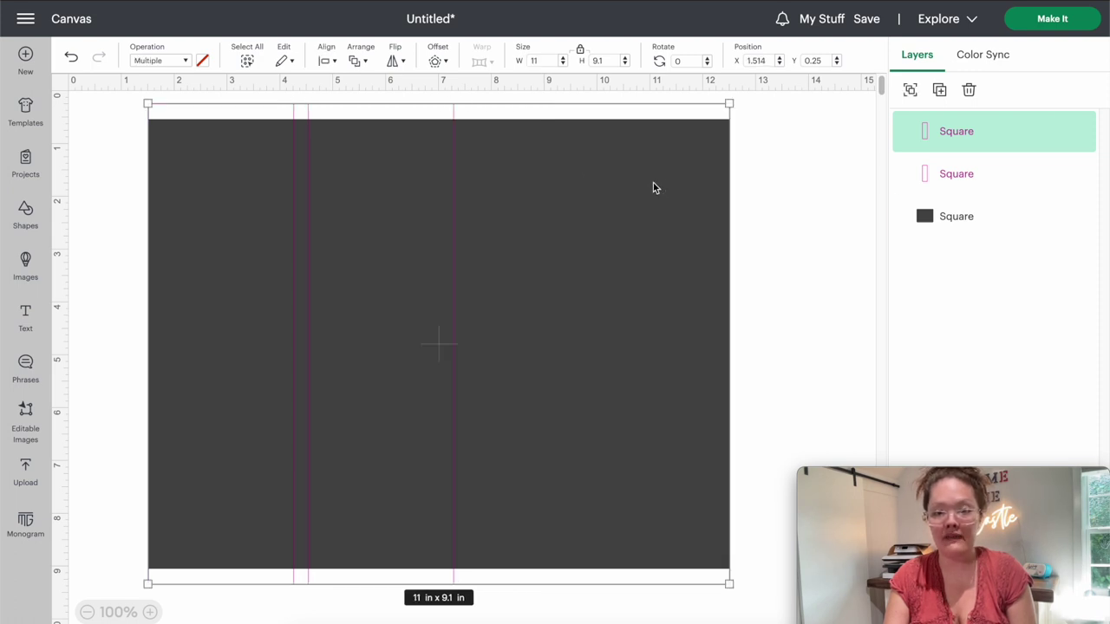
left_click(335, 62)
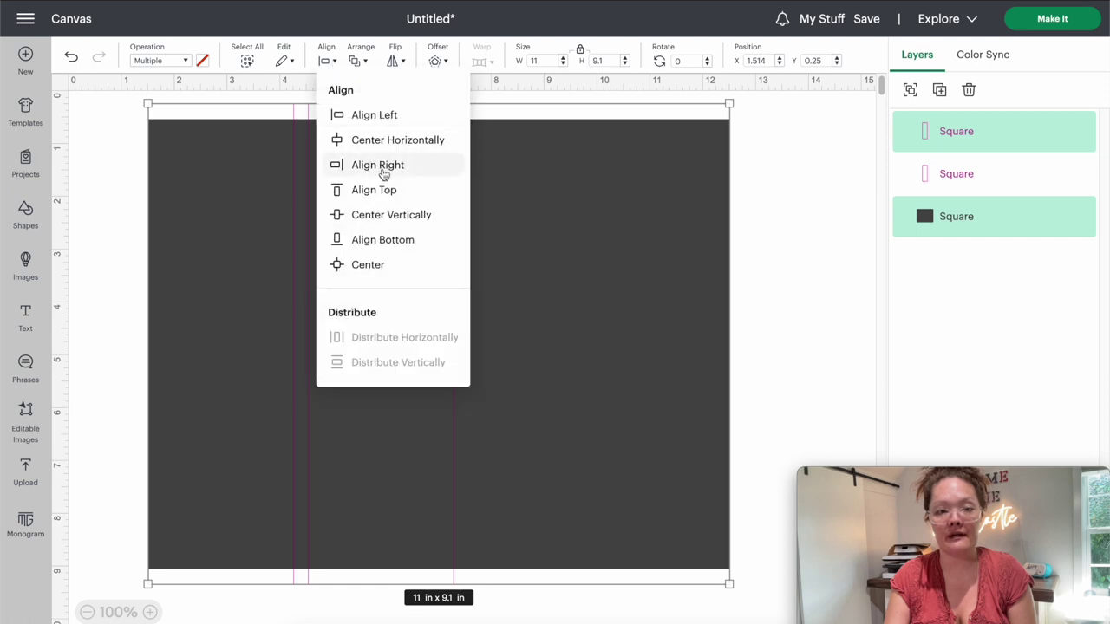
left_click(384, 167)
left_click(861, 124)
Step: Send both guides to the back behind the large rectangle and start saving the project
left_click_drag(857, 117, 258, 89)
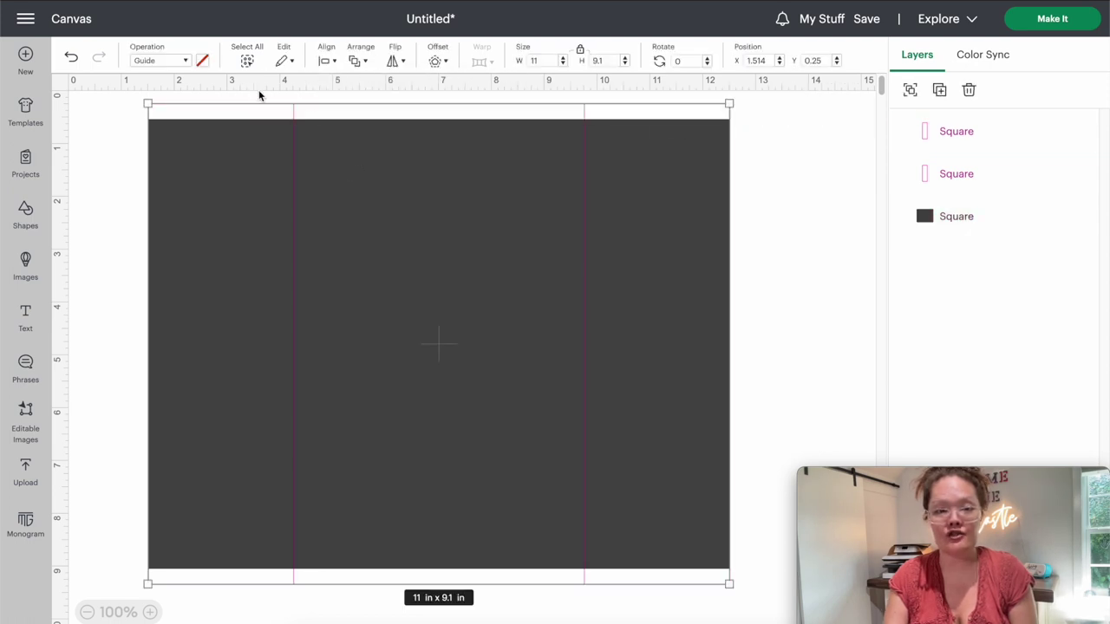
left_click(356, 61)
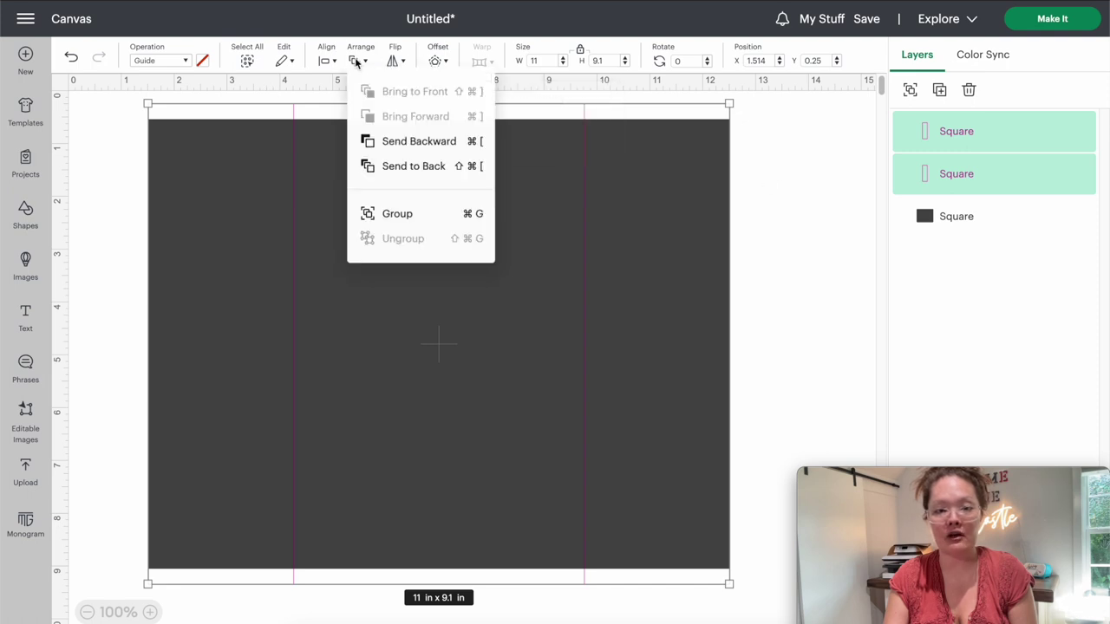
left_click(367, 166)
left_click(780, 206)
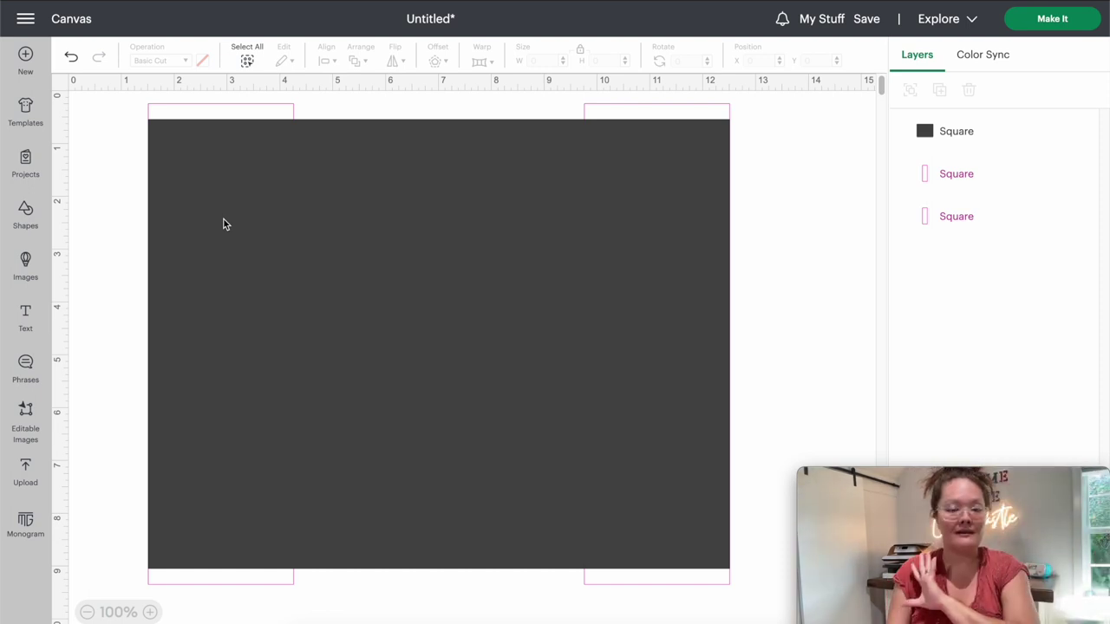
left_click(865, 21)
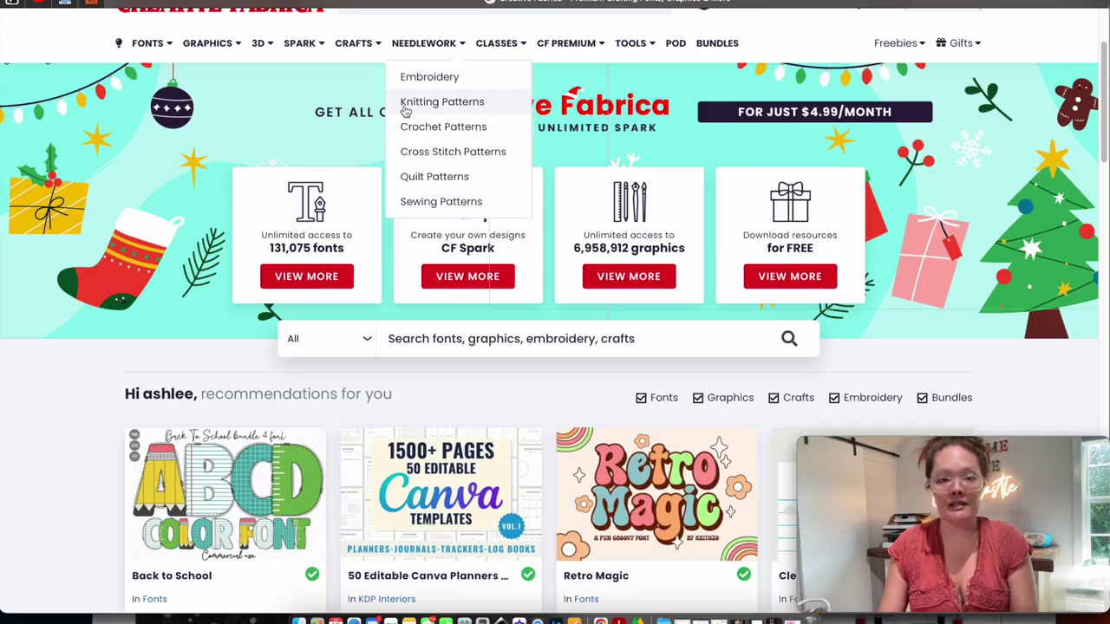
Step: Search Creative Fabrica for "pink glitter background" and open the 8 Chunky Pink Glitter Backgrounds listing
scroll(47, 43, "up", 1)
left_click(411, 19)
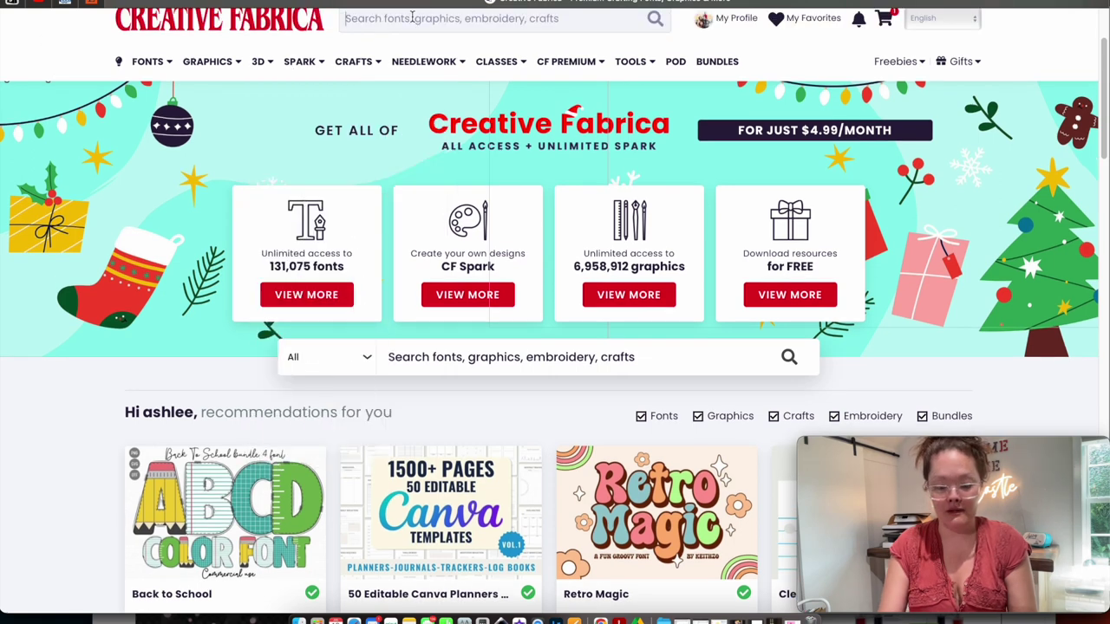
type("glitter pink backgrou")
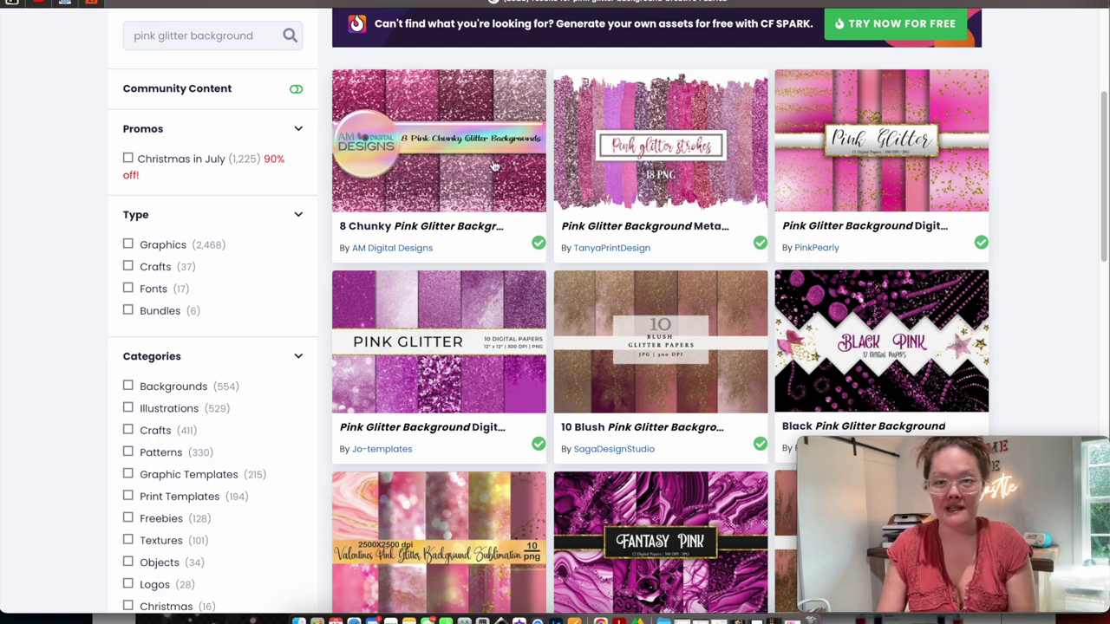
left_click(493, 159)
mouse_move(494, 194)
scroll(493, 191, "down", 1)
scroll(607, 225, "up", 1)
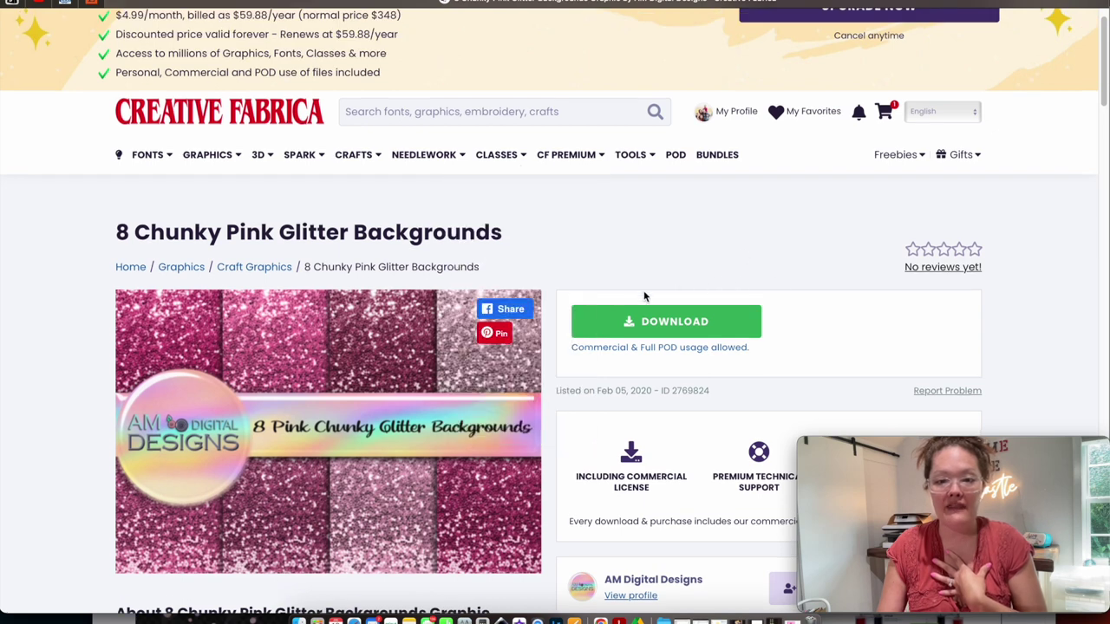
Step: Switch to Cricut Design Space and load 6.png from the downloaded 8-Chunky-Pink-Glitter-Backgrounds-2769824 folder as a new image upload
left_click(391, 621)
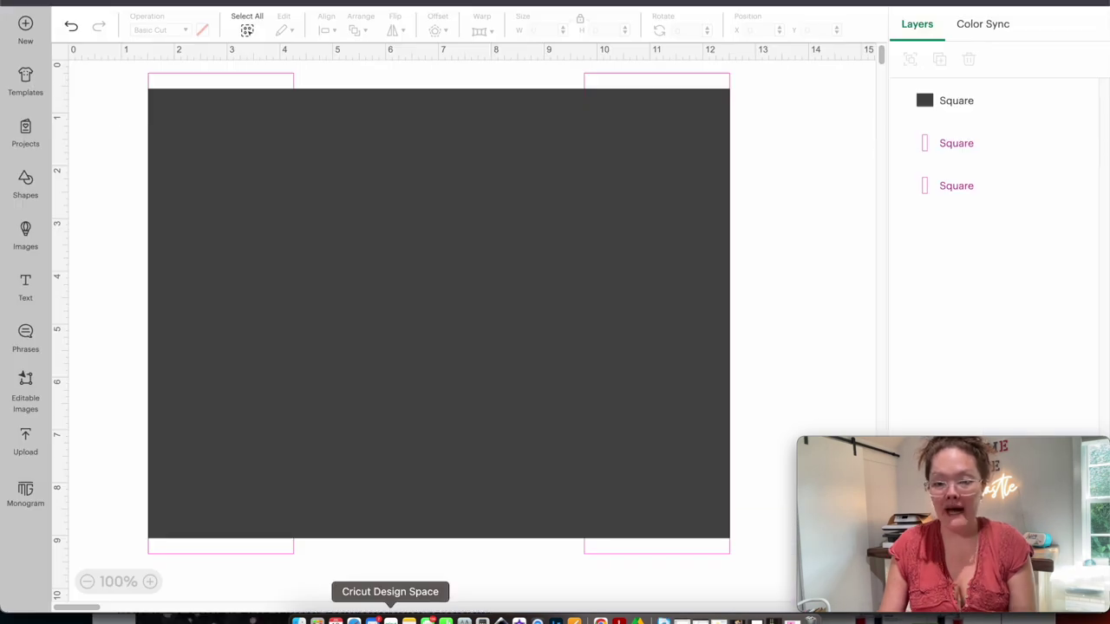
left_click(17, 451)
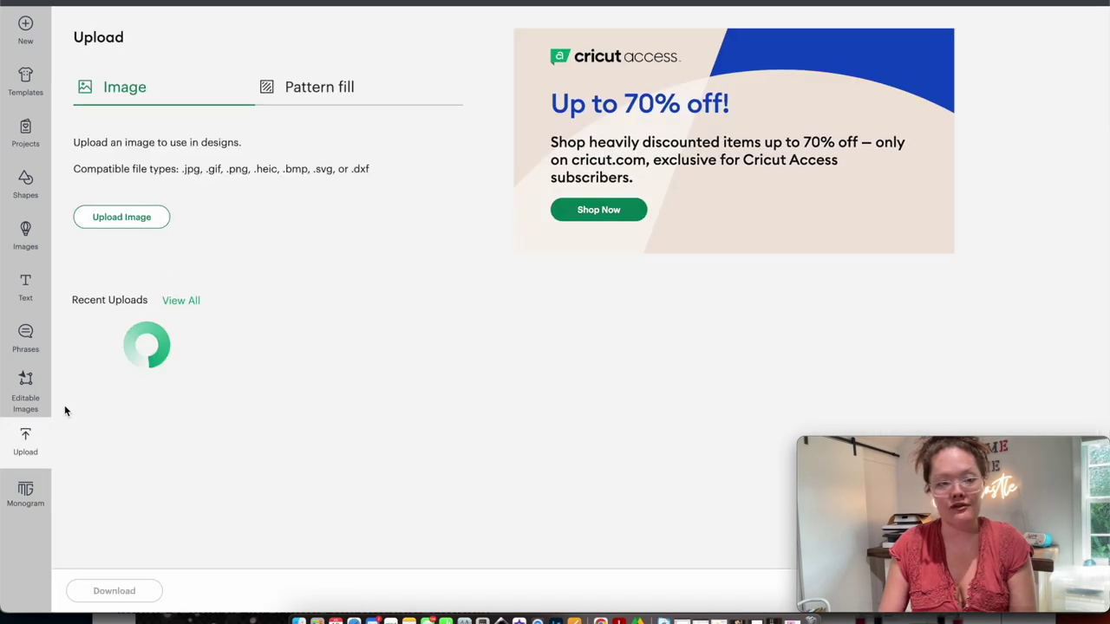
left_click(121, 217)
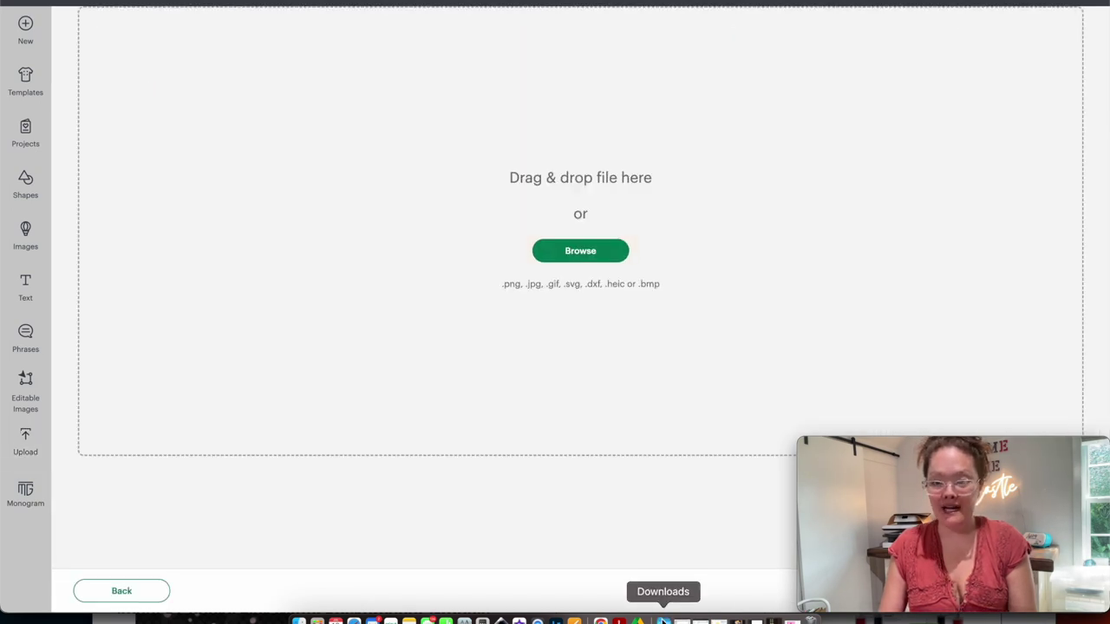
left_click(663, 621)
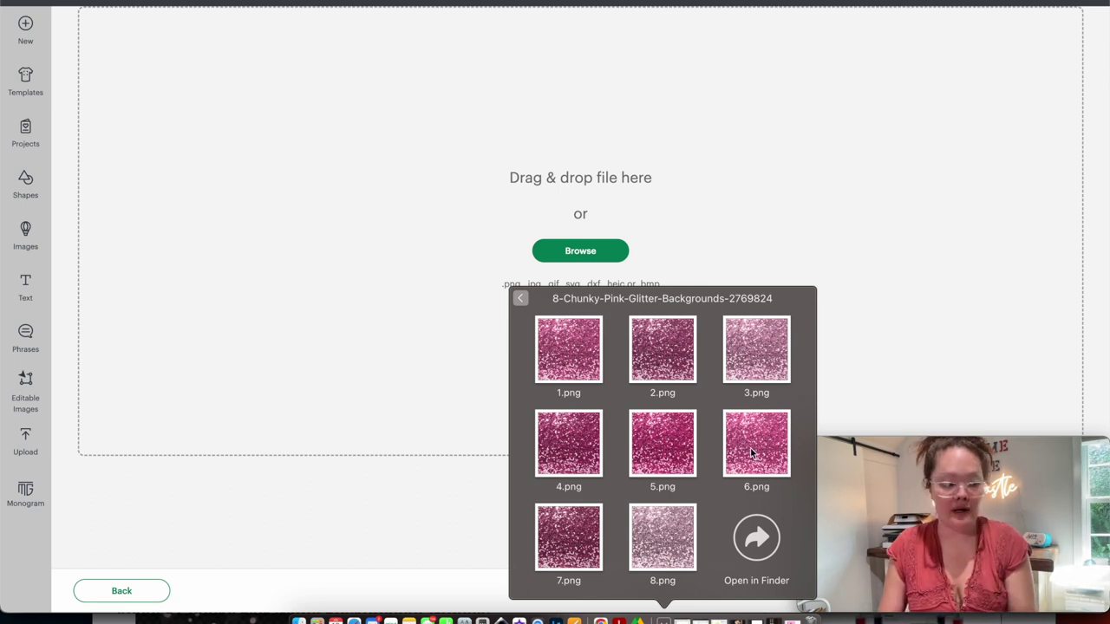
left_click_drag(751, 448, 527, 255)
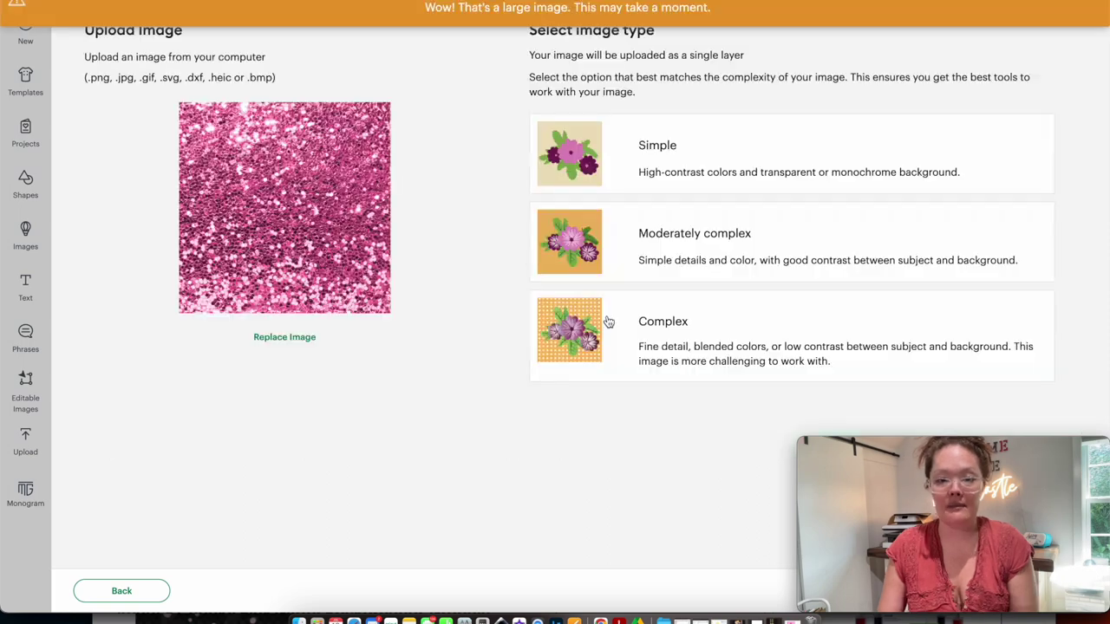
Step: Continue the image upload with the glitter background kept intact and choose Print Then Cut Image as the upload type
mouse_move(924, 457)
left_click(1048, 597)
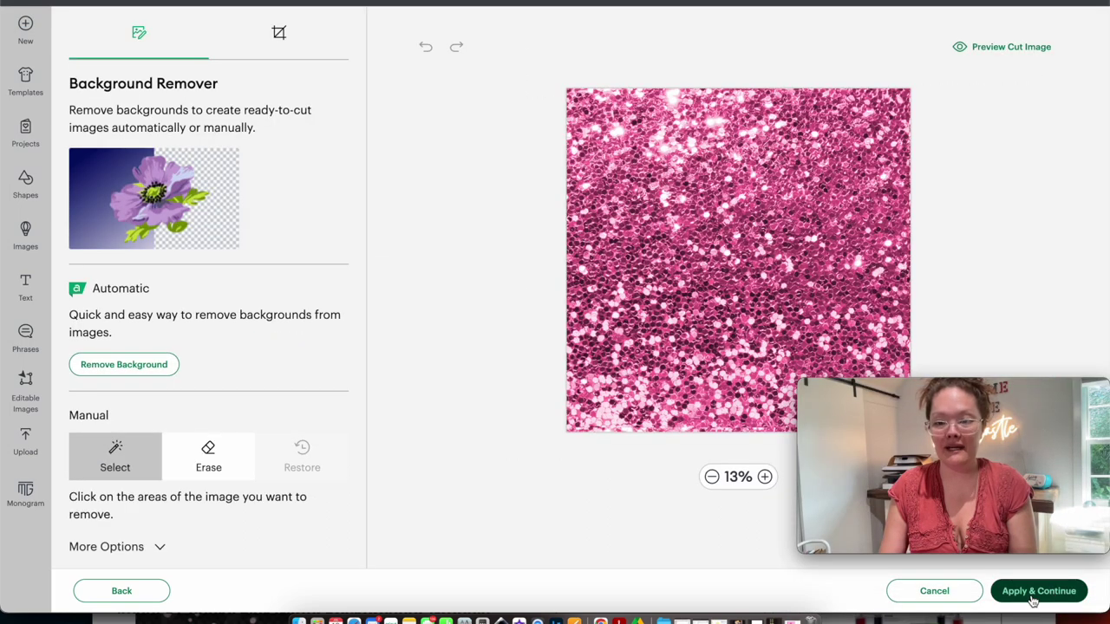
left_click(1034, 595)
left_click(614, 241)
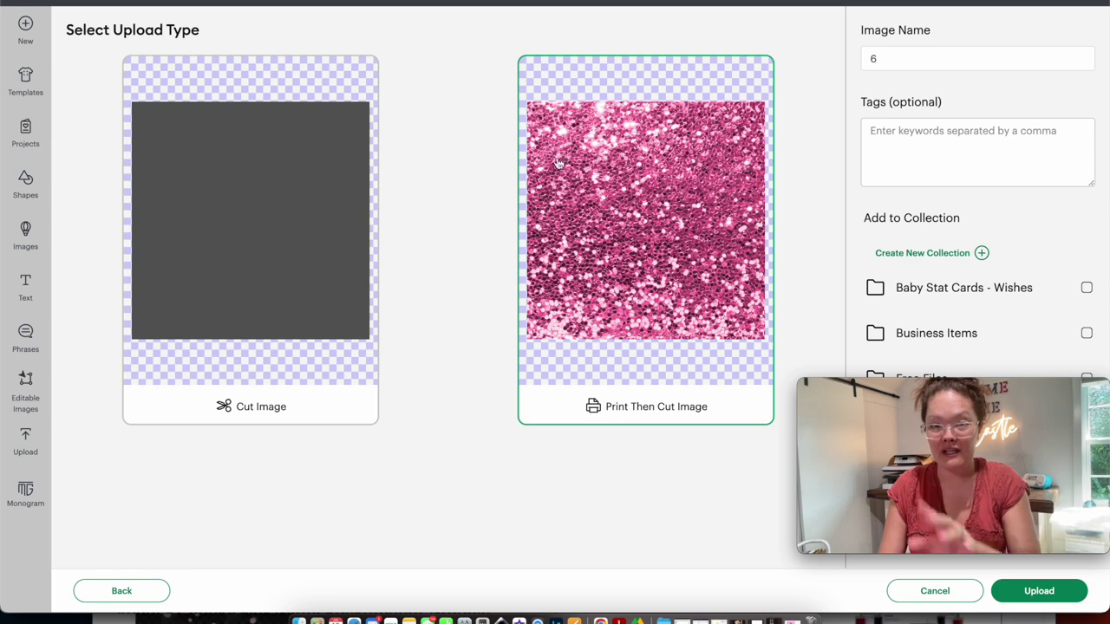
Step: Name the image "pink glitter", upload it, and add it to the canvas
left_click(914, 63)
key("super+a")
type("pink glitter")
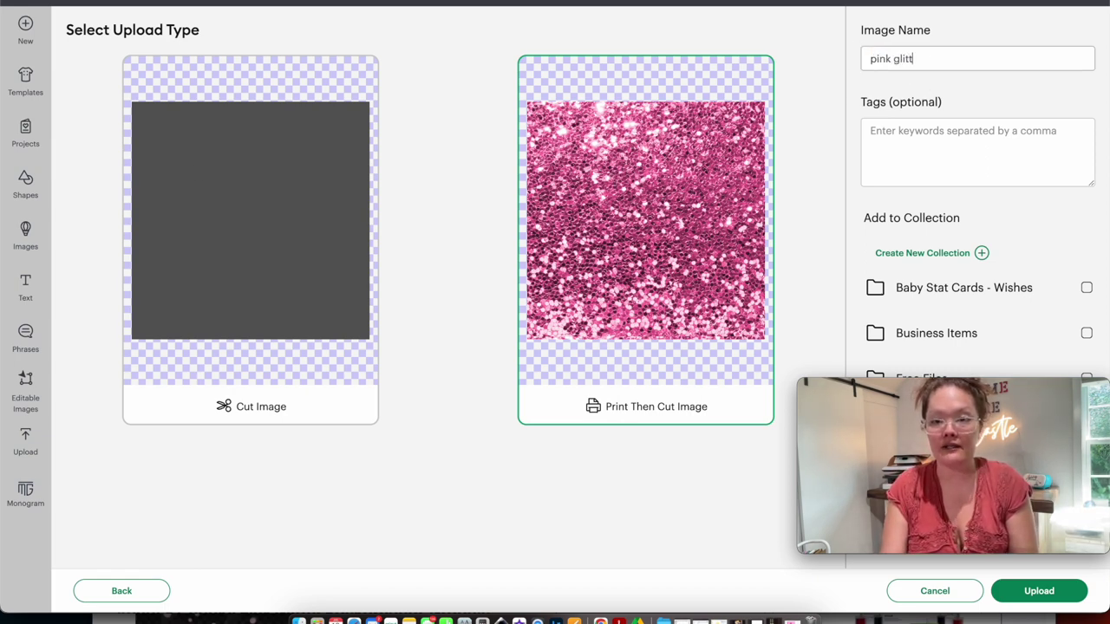
left_click(1067, 591)
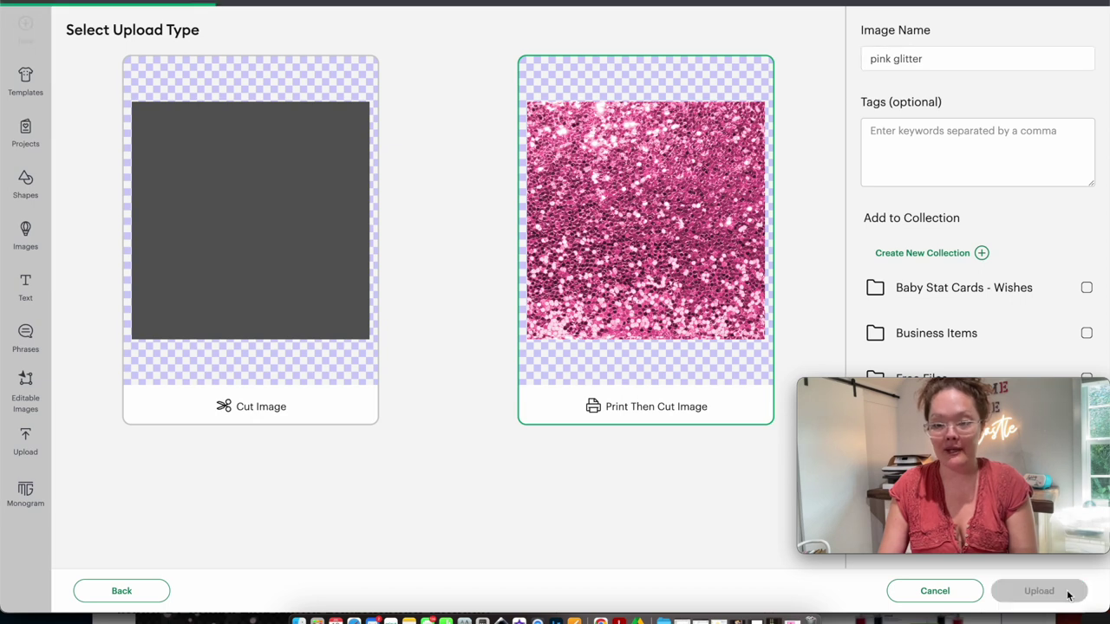
left_click(128, 380)
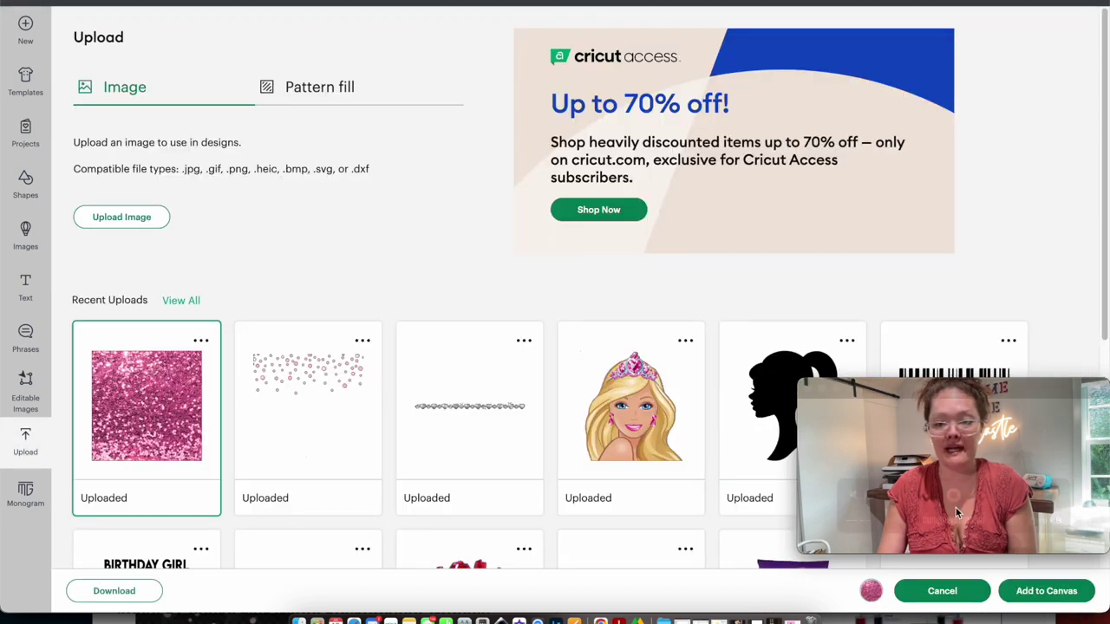
left_click(1027, 594)
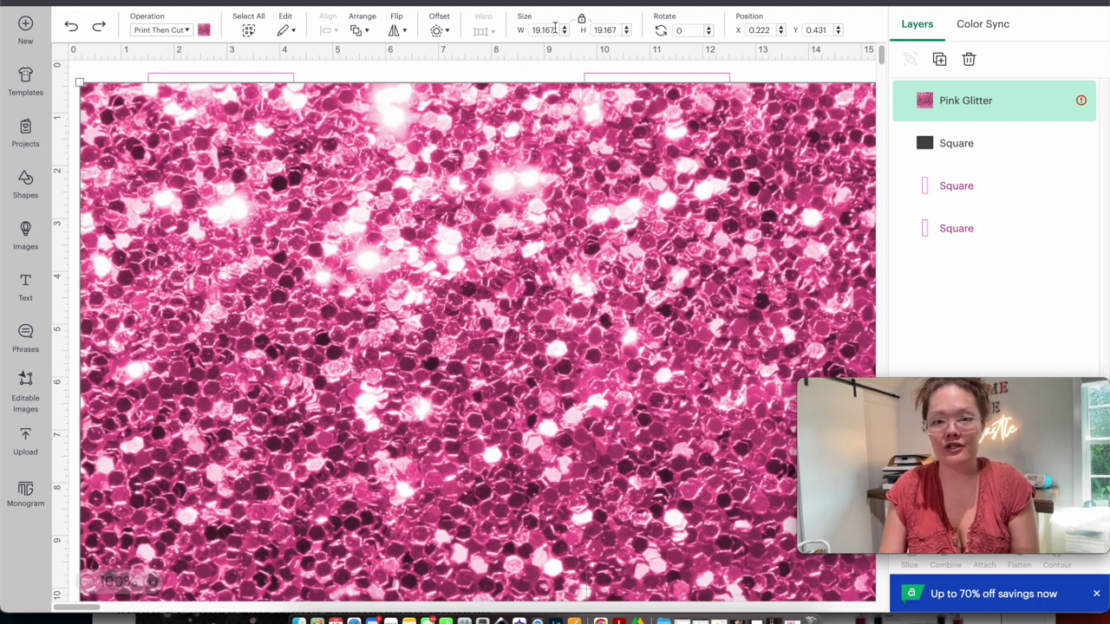
Step: Set the pink glitter image's width to 11.25 in with its proportions locked
left_click_drag(560, 31, 512, 30)
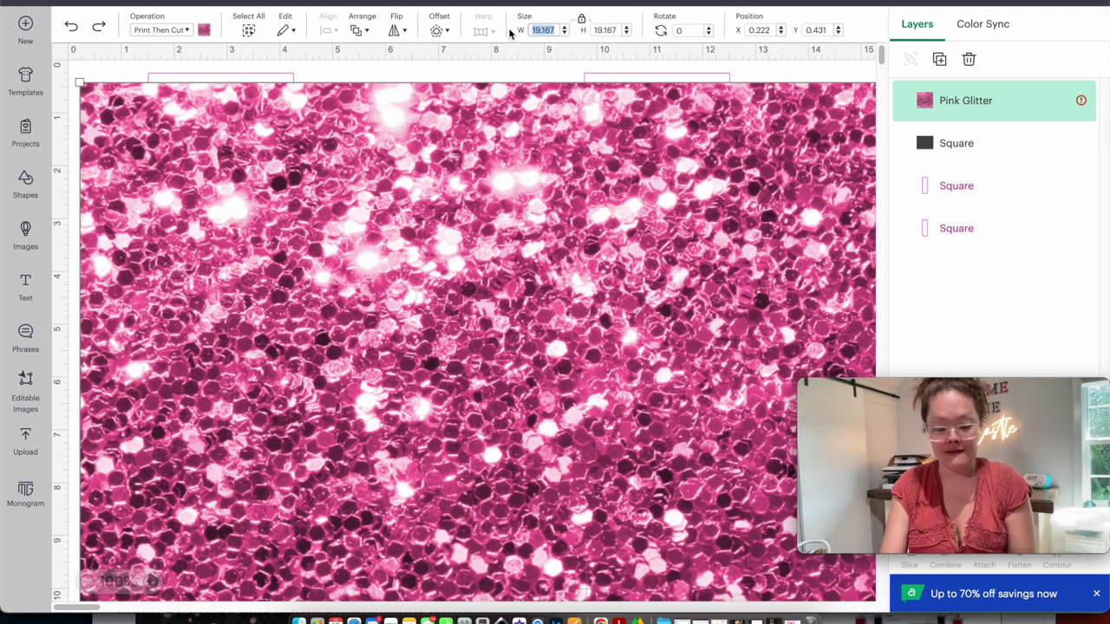
type("11.2")
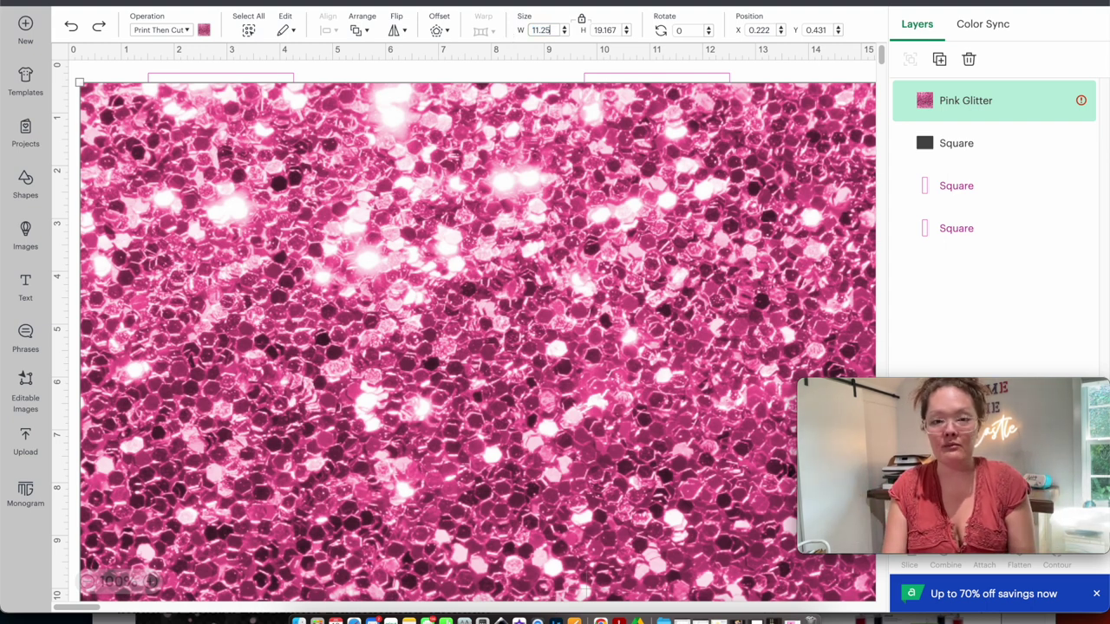
type("5")
key("Return")
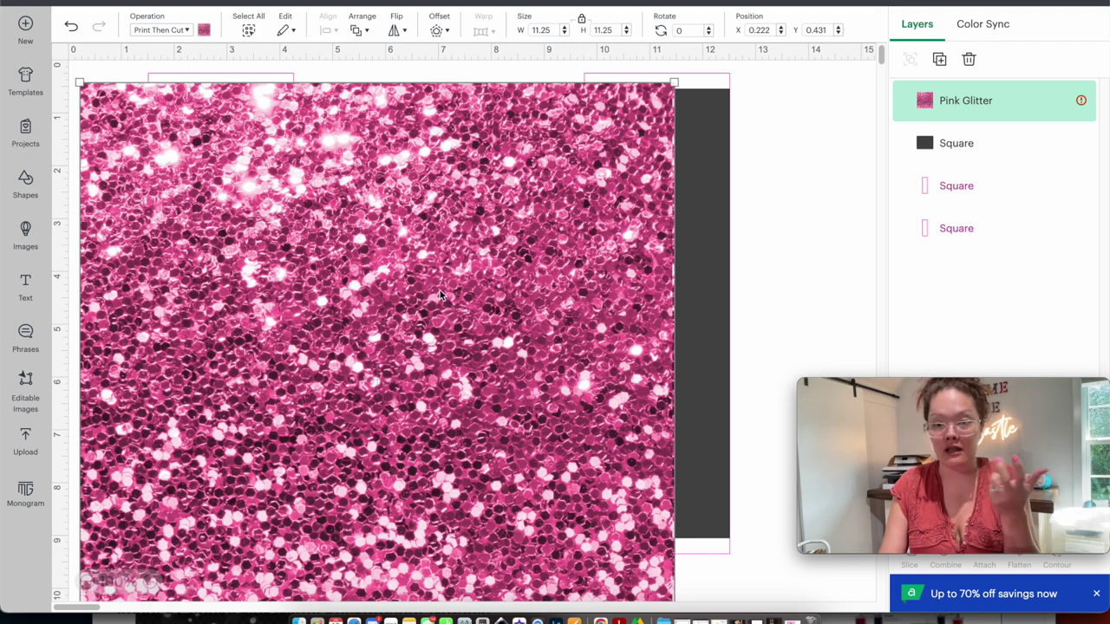
Step: Place the glitter image behind the dark 11 x 8.5 in rectangle so that it extends past the rectangle on every side
left_click_drag(443, 290, 506, 278)
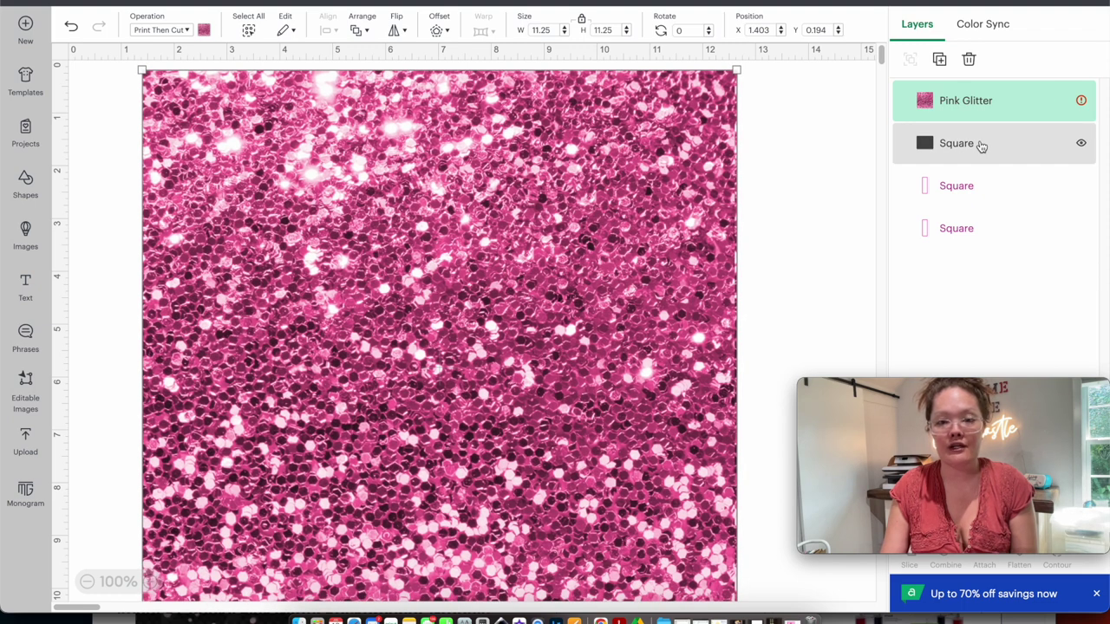
left_click(981, 145)
left_click_drag(981, 145, 966, 92)
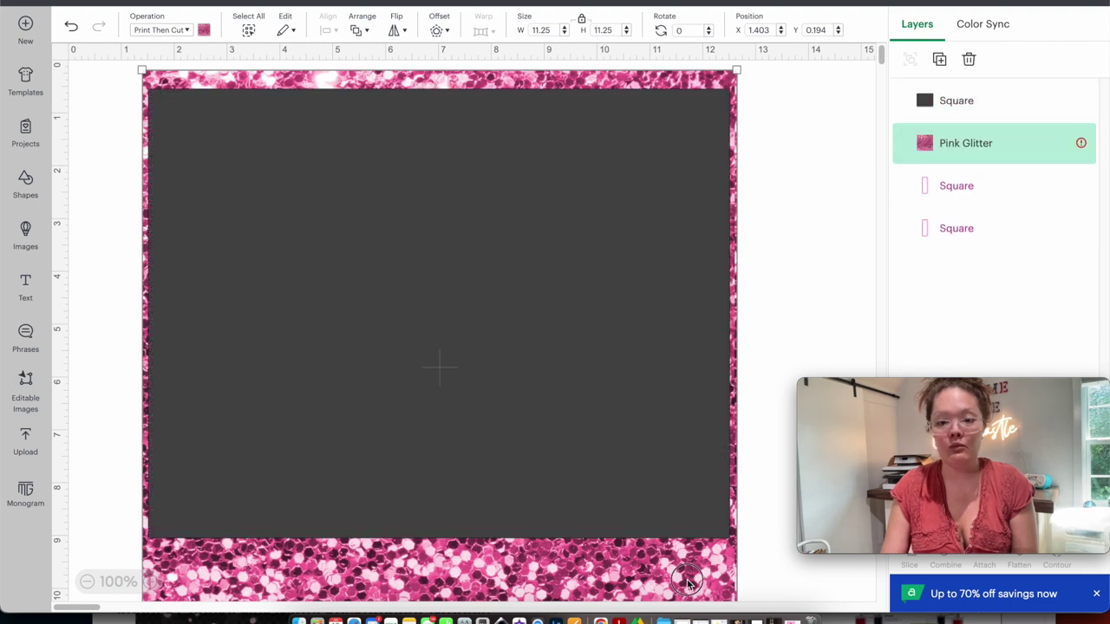
mouse_move(670, 588)
left_mouse_down()
mouse_move(666, 569)
mouse_move(676, 575)
left_mouse_up()
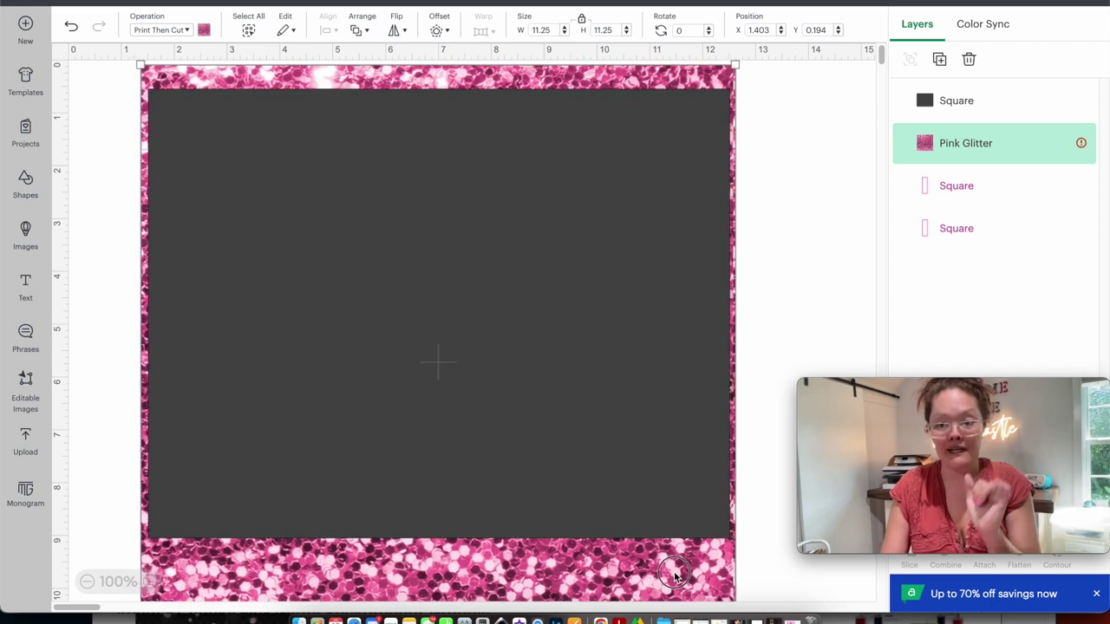
left_click_drag(675, 576, 632, 573)
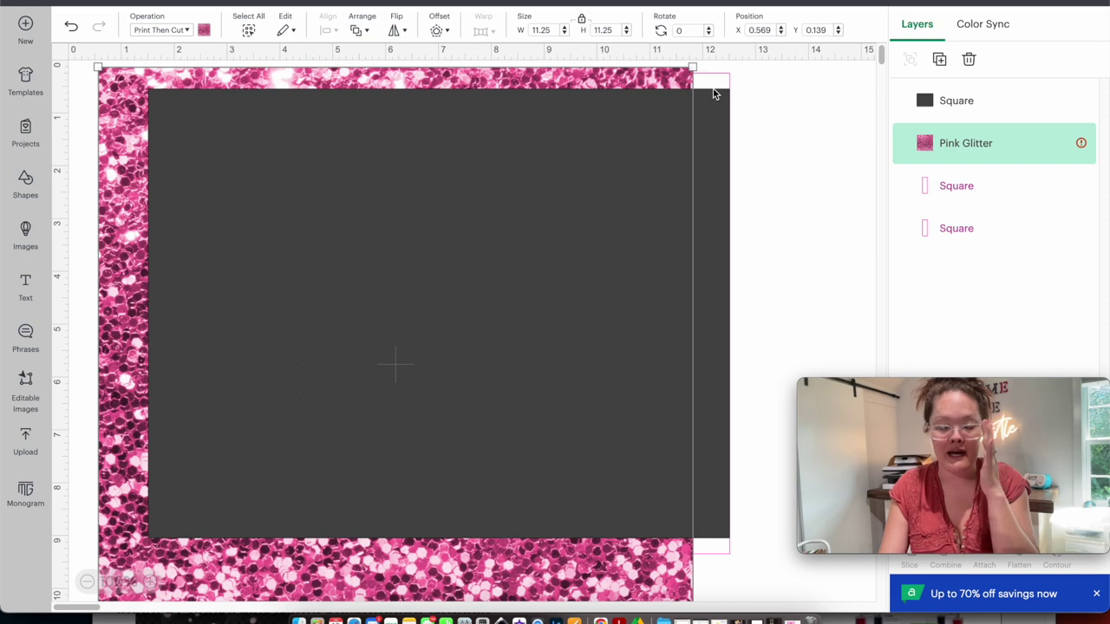
left_click_drag(582, 556, 618, 574)
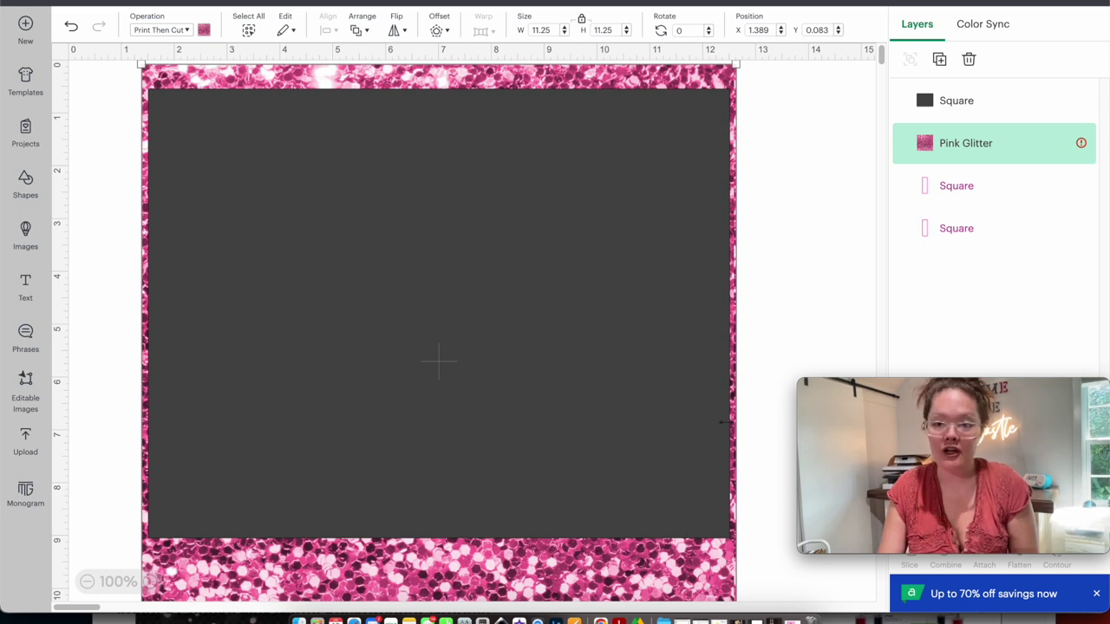
Step: Slice the glitter image with the dark rectangle and delete the excess glitter outside the rectangle
left_click(943, 103, "shift")
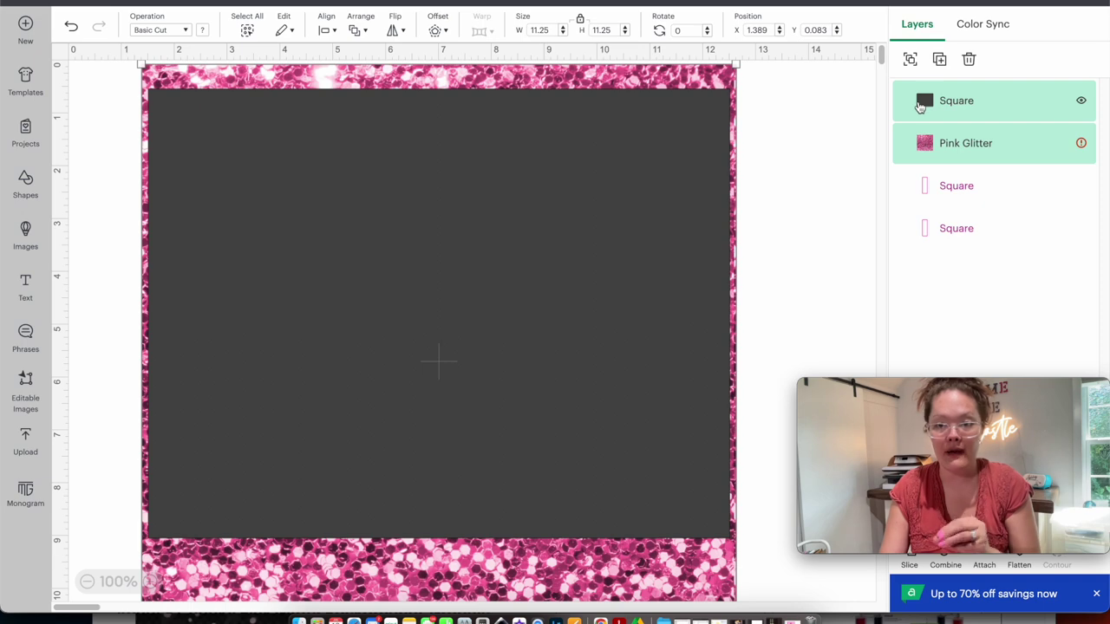
right_click(649, 296)
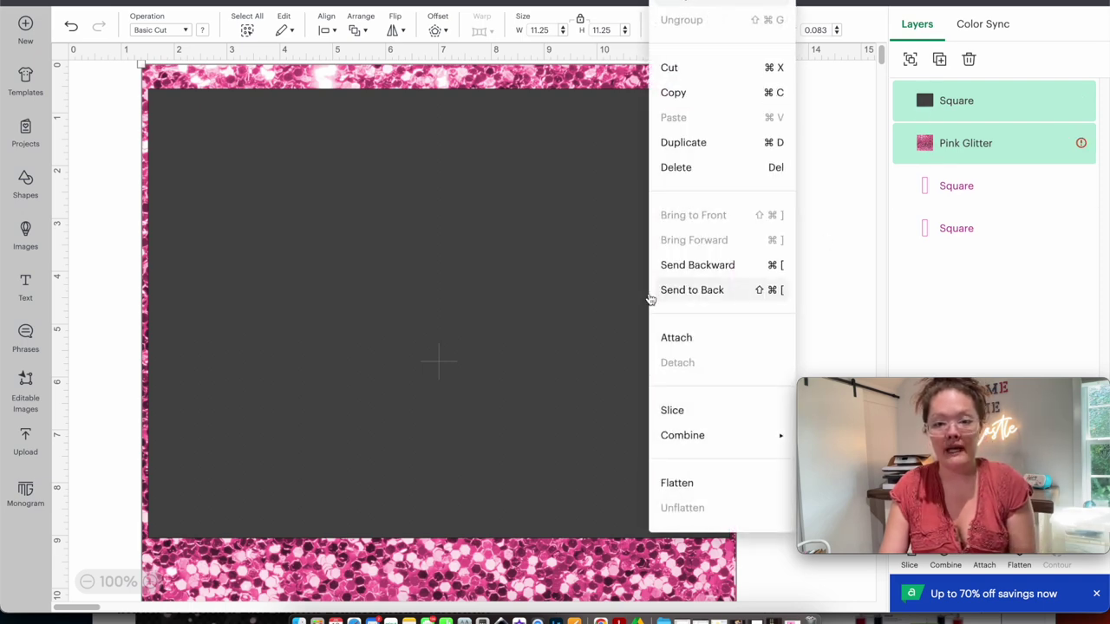
left_click(691, 409)
left_click_drag(666, 563, 754, 563)
key("Delete")
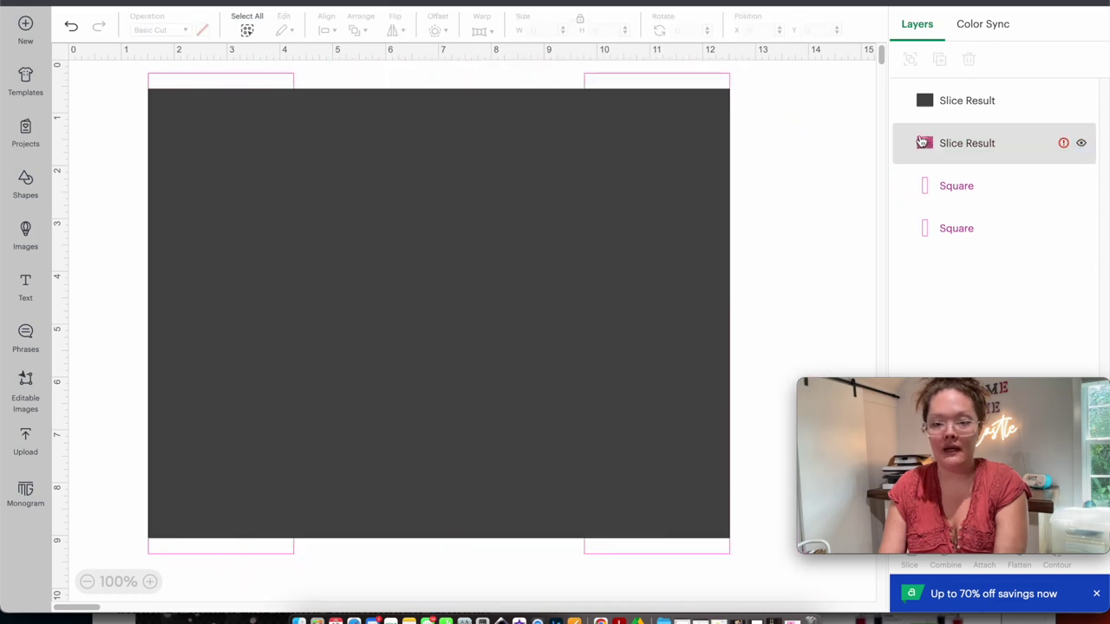
Step: Reduce the dark rectangle's height to 7.7 in with its width kept at 11 in
left_click(595, 146)
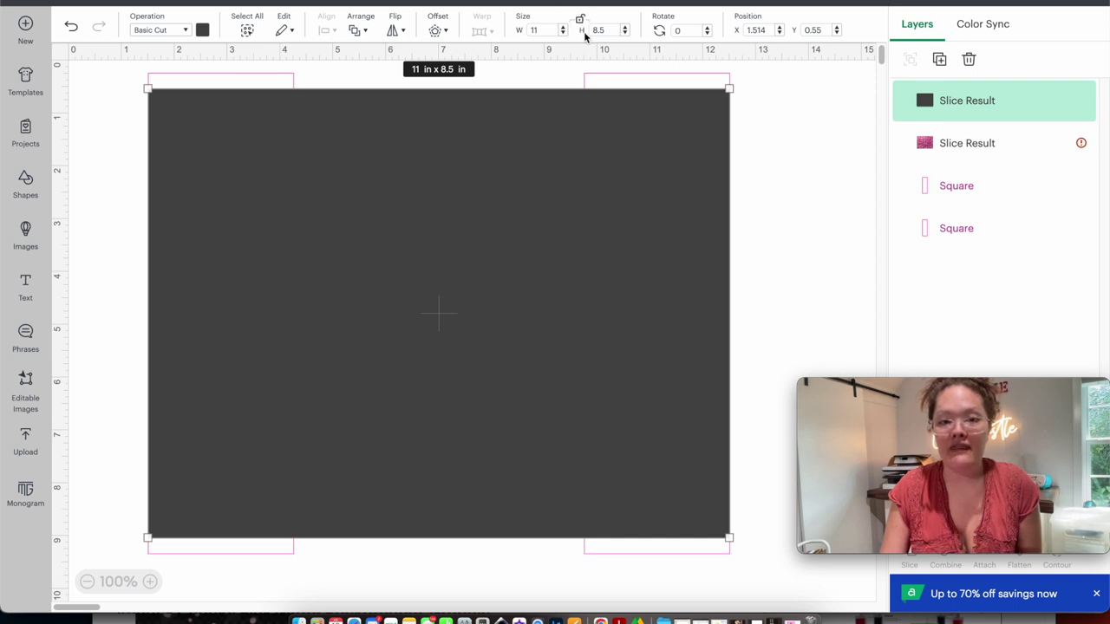
left_click(625, 35)
left_click(625, 34)
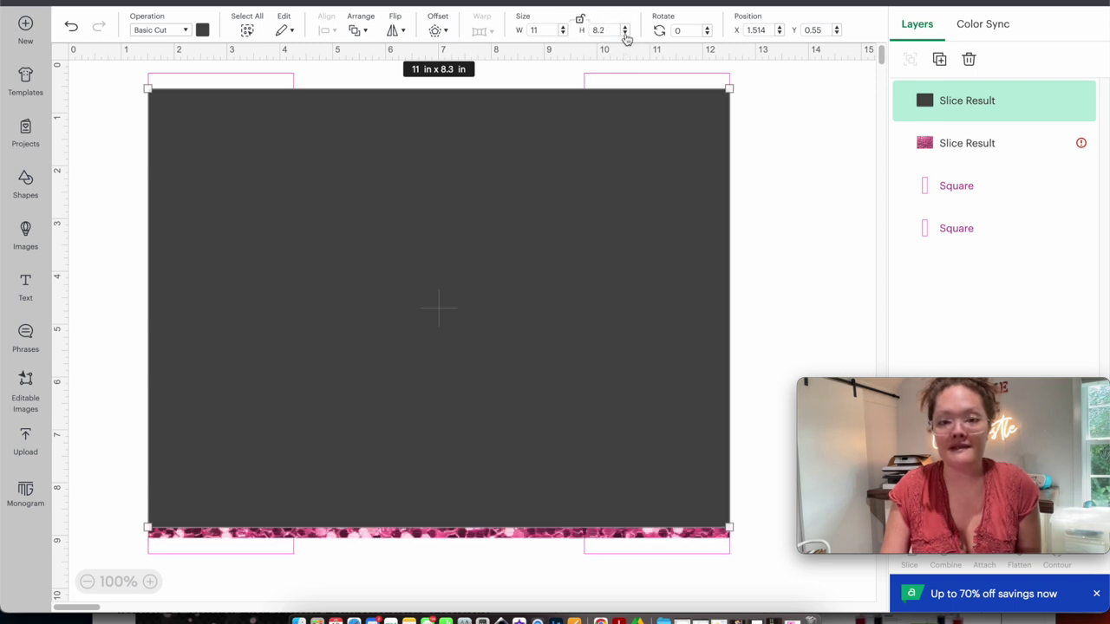
left_click(625, 34)
left_click(626, 34)
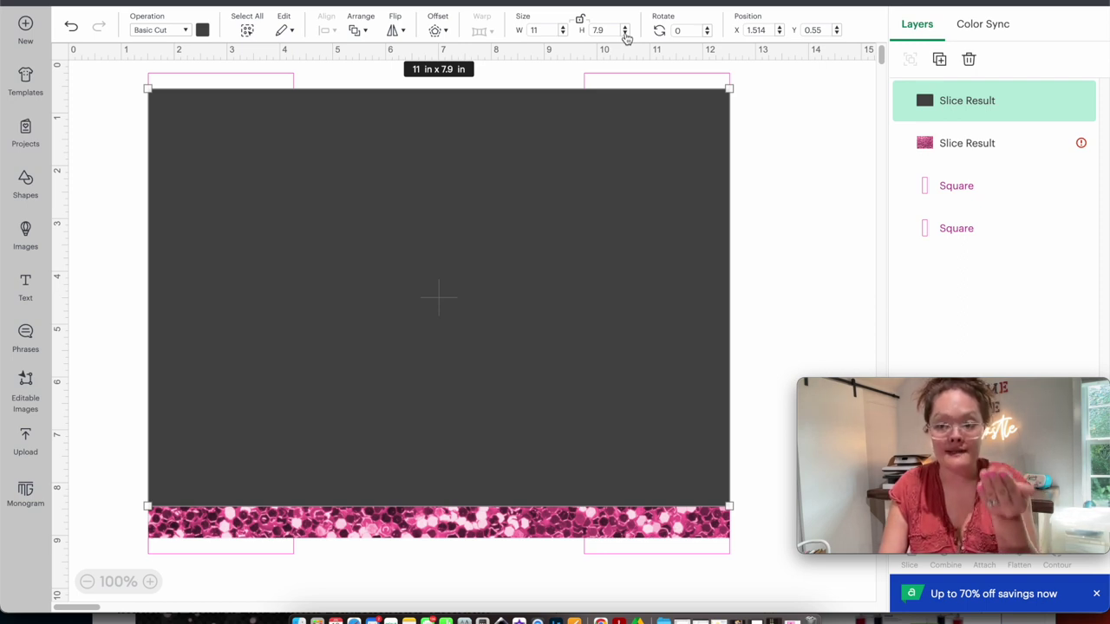
left_click(625, 35)
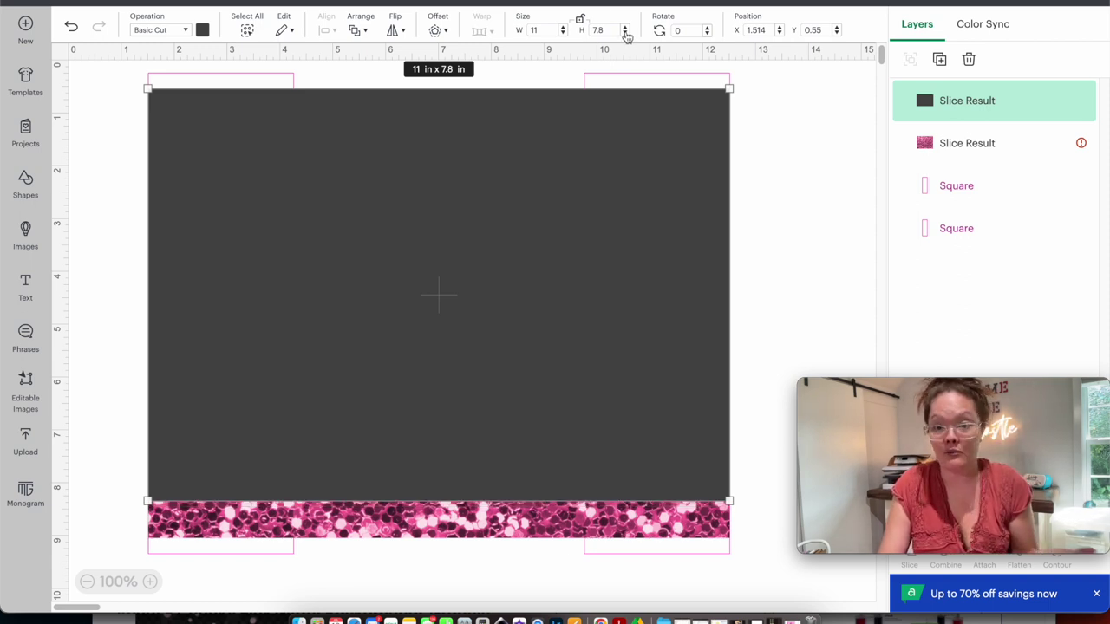
left_click(625, 35)
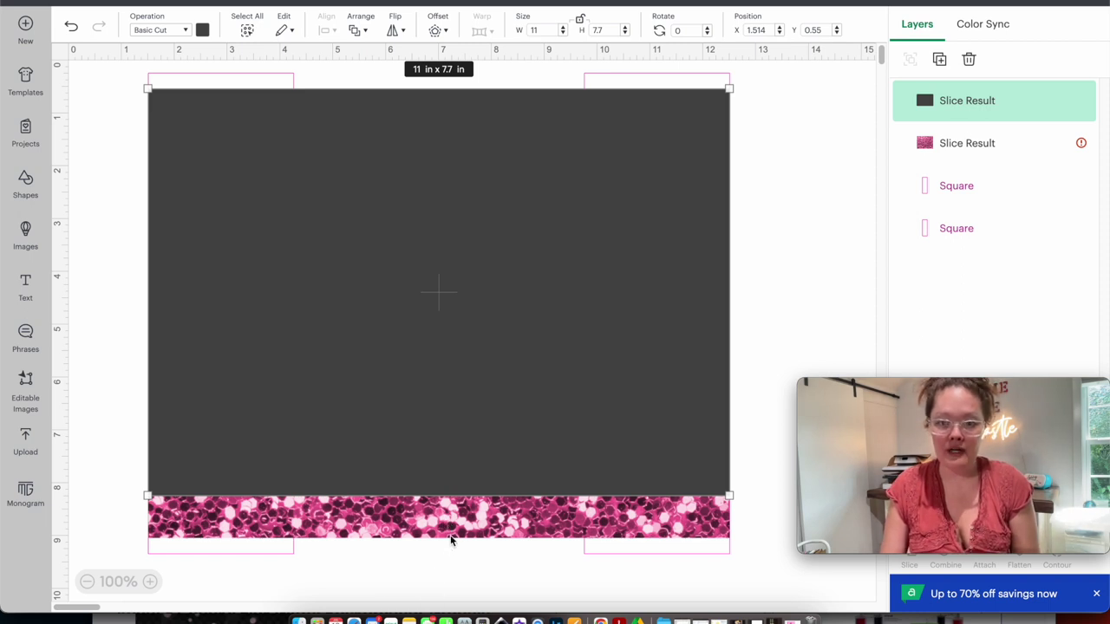
Step: Center the dark rectangle vertically on the sliced glitter background
left_click(446, 523, "shift")
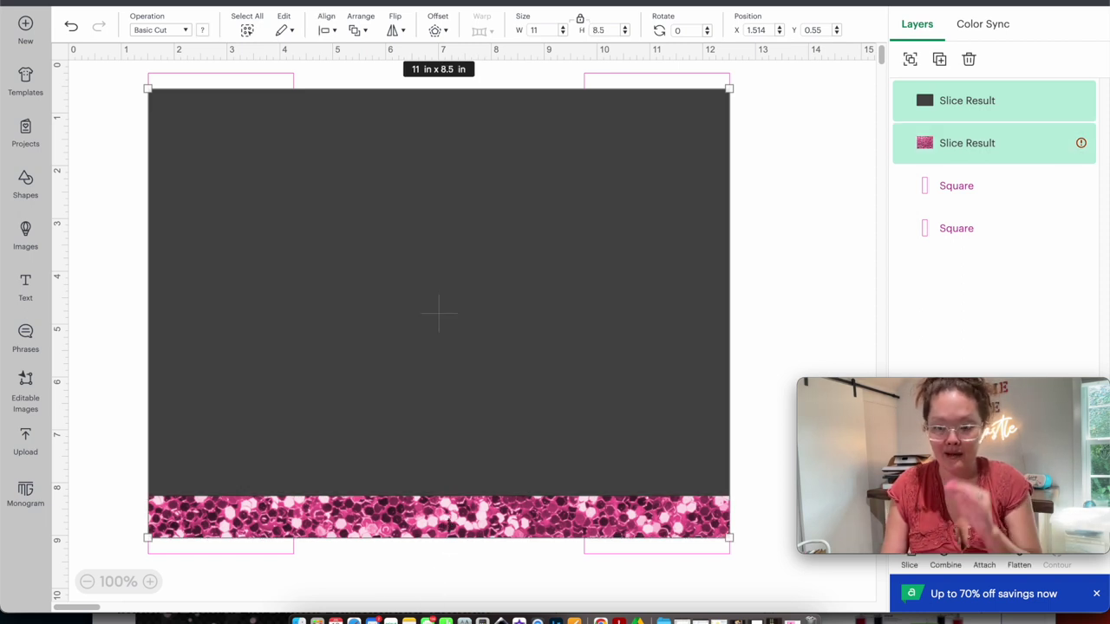
left_click(324, 33)
left_click(343, 186)
left_click(733, 258)
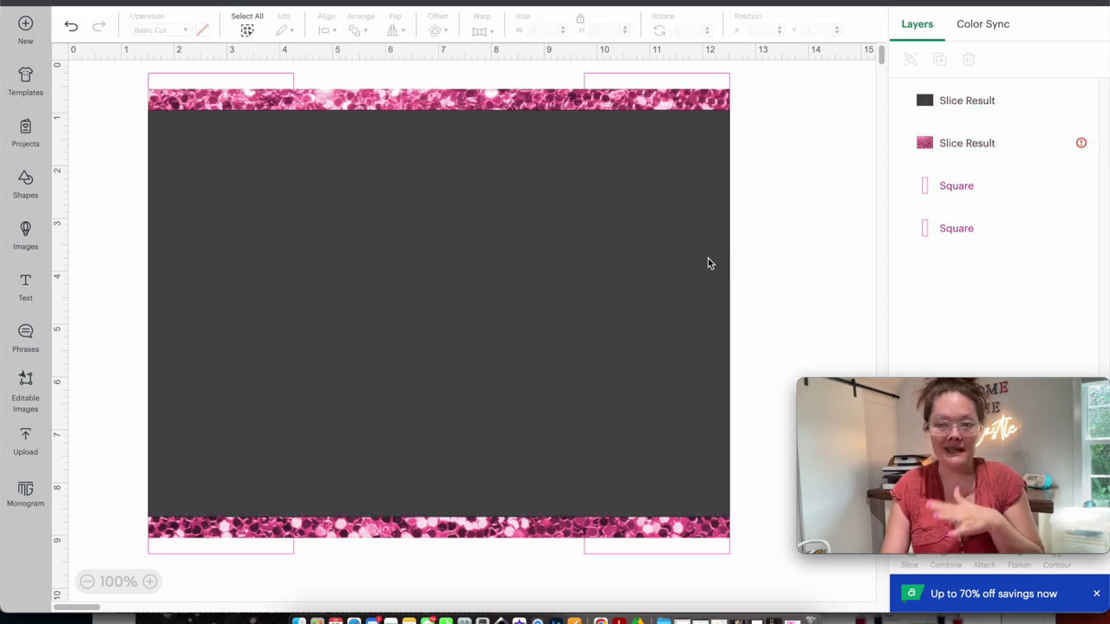
Step: Reduce the dark rectangle's height to 7.5 in and center it vertically on the glitter background again
left_click(708, 263)
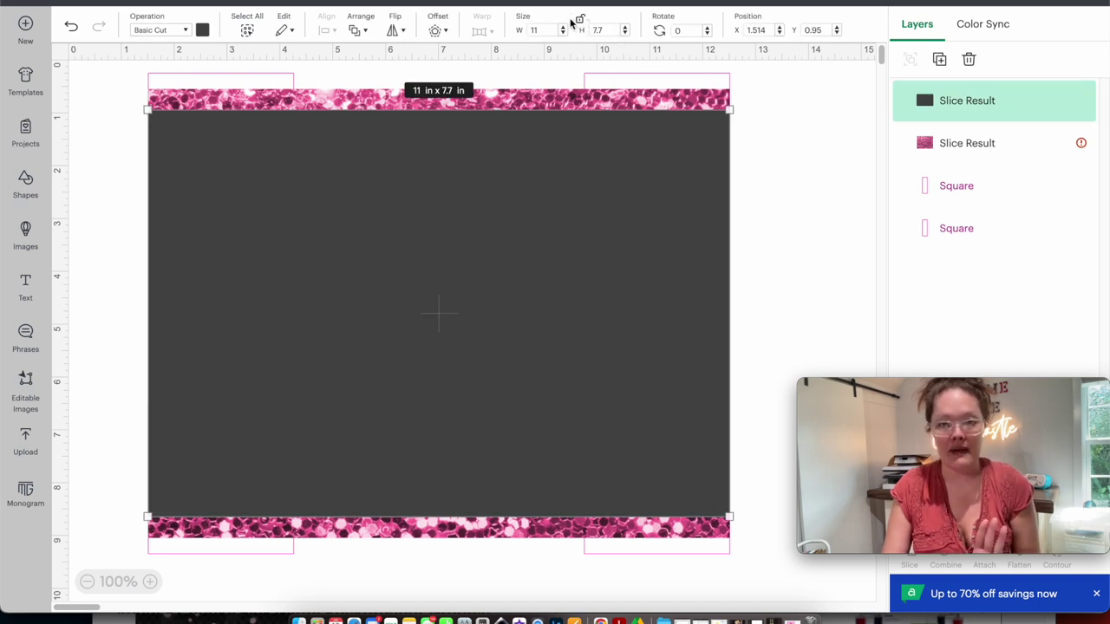
left_click(625, 34)
left_click(625, 35)
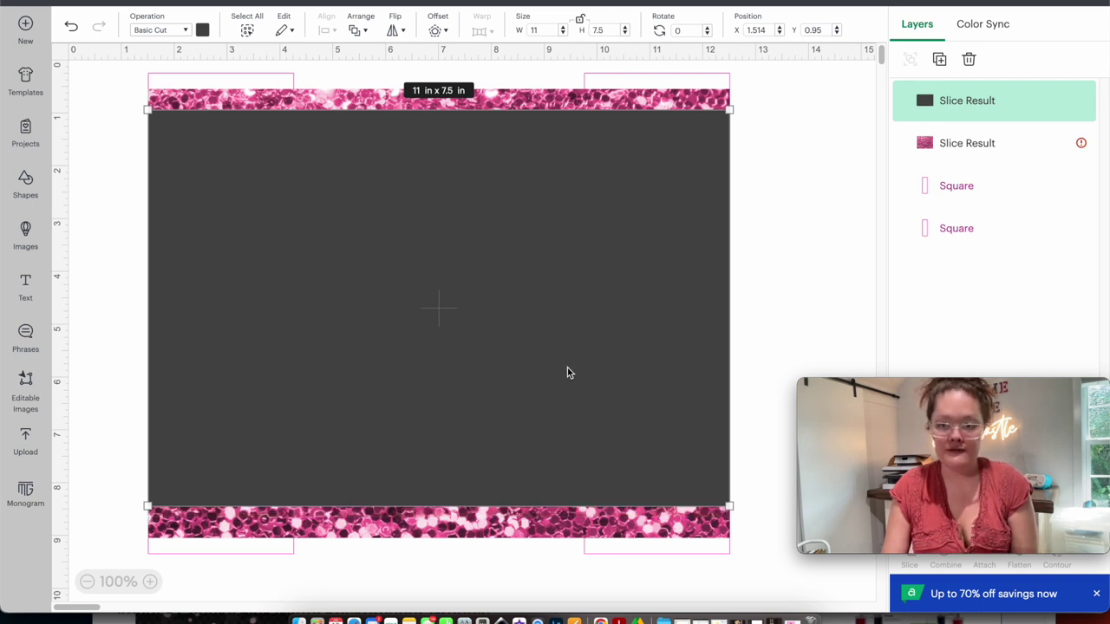
left_click(530, 538, "shift")
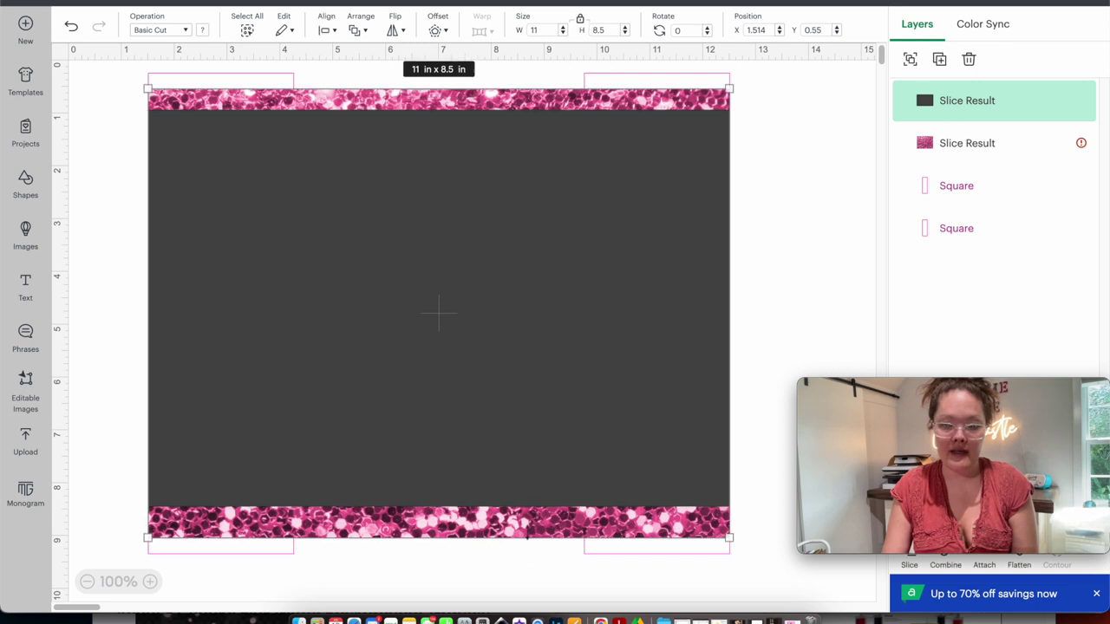
left_click(331, 29)
left_click(369, 192)
left_click(823, 182)
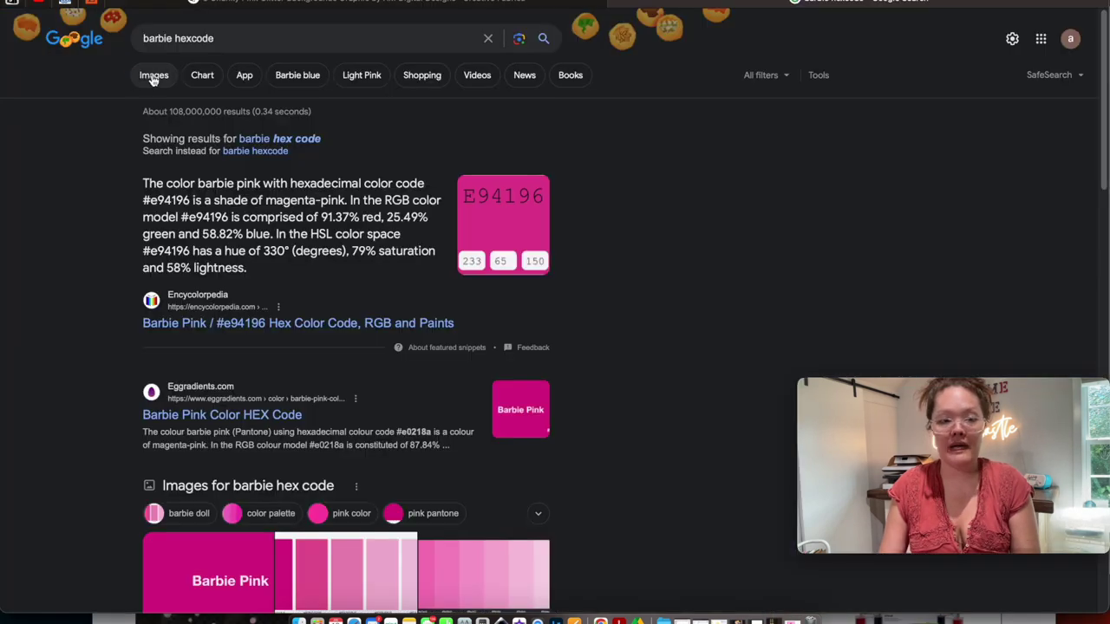
Step: In the browser's image results for "barbie hex code", open the Barbie Doll Pinks color scheme image in a new tab and enlarge its hex codes
left_click(156, 78)
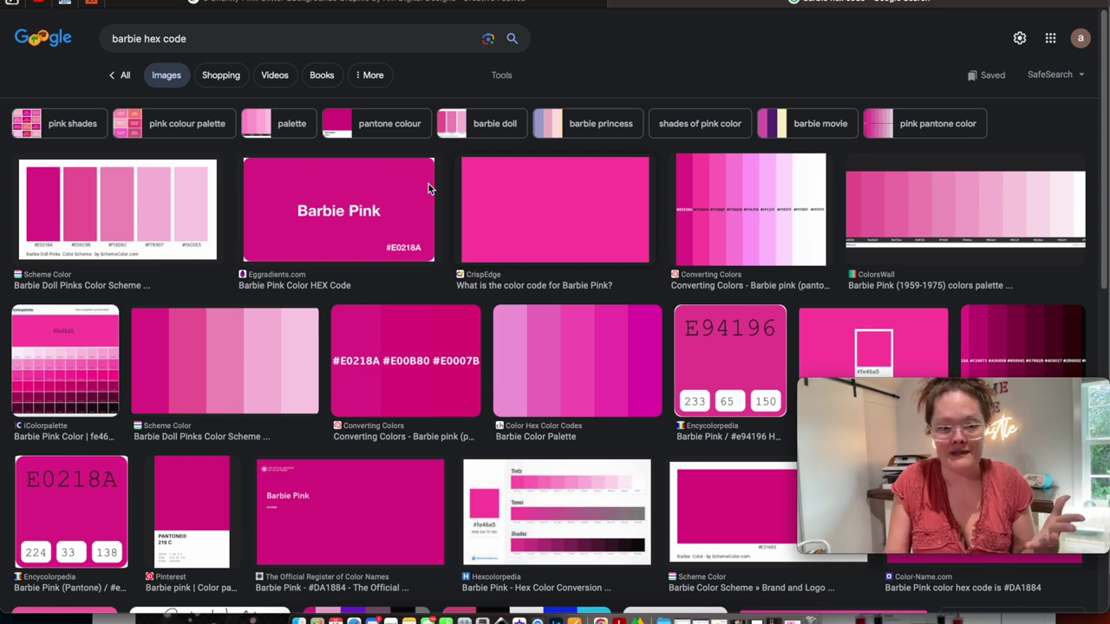
left_click(159, 216)
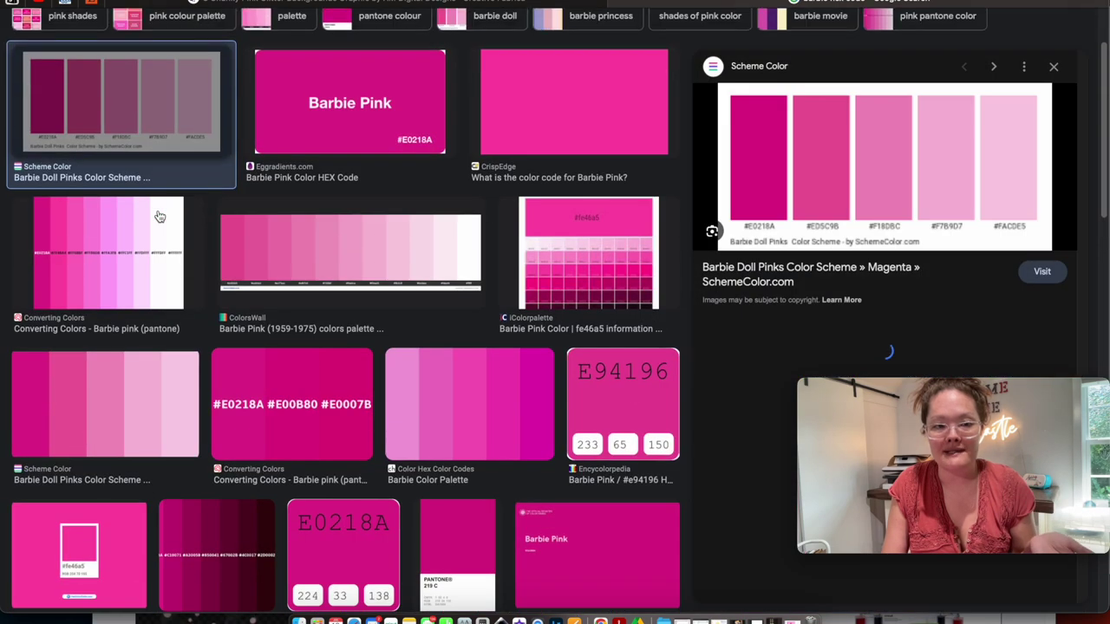
right_click(805, 153)
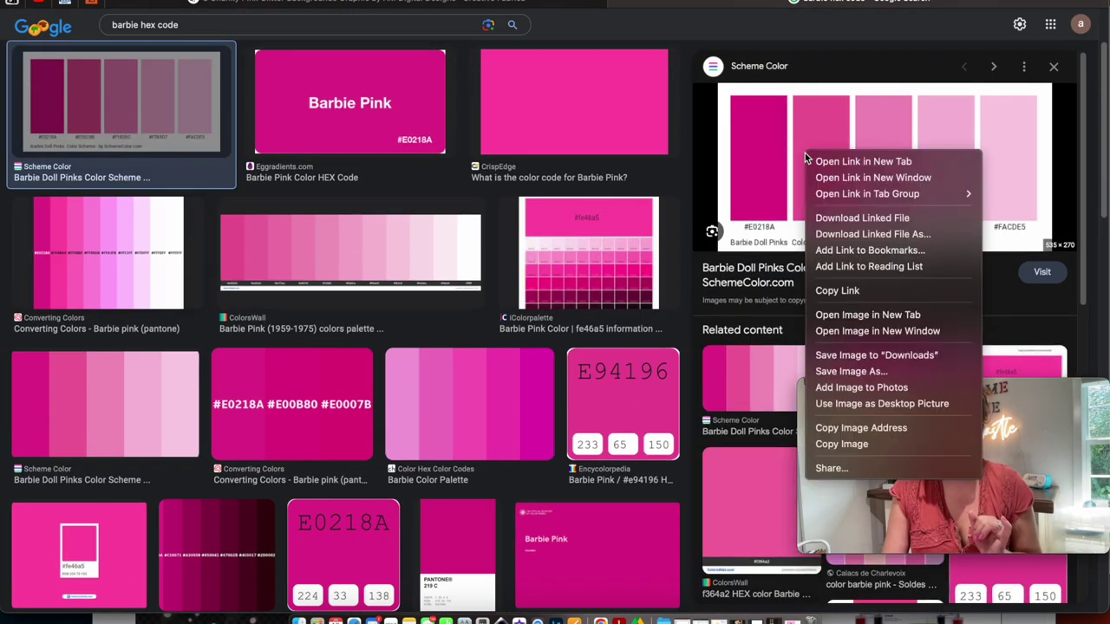
left_click(838, 315)
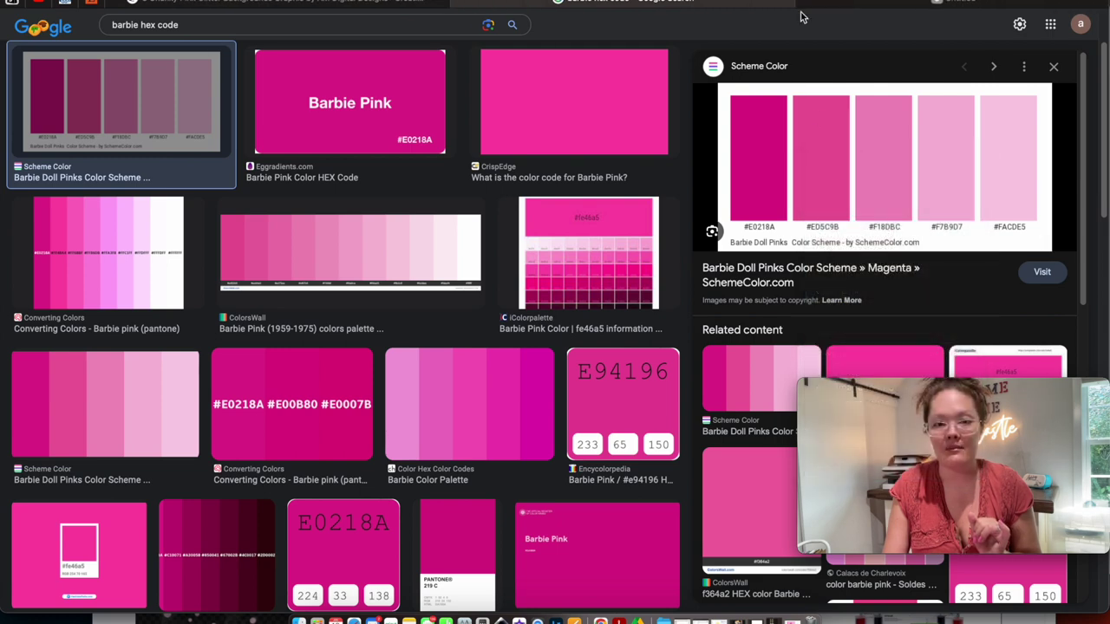
left_click(452, 5)
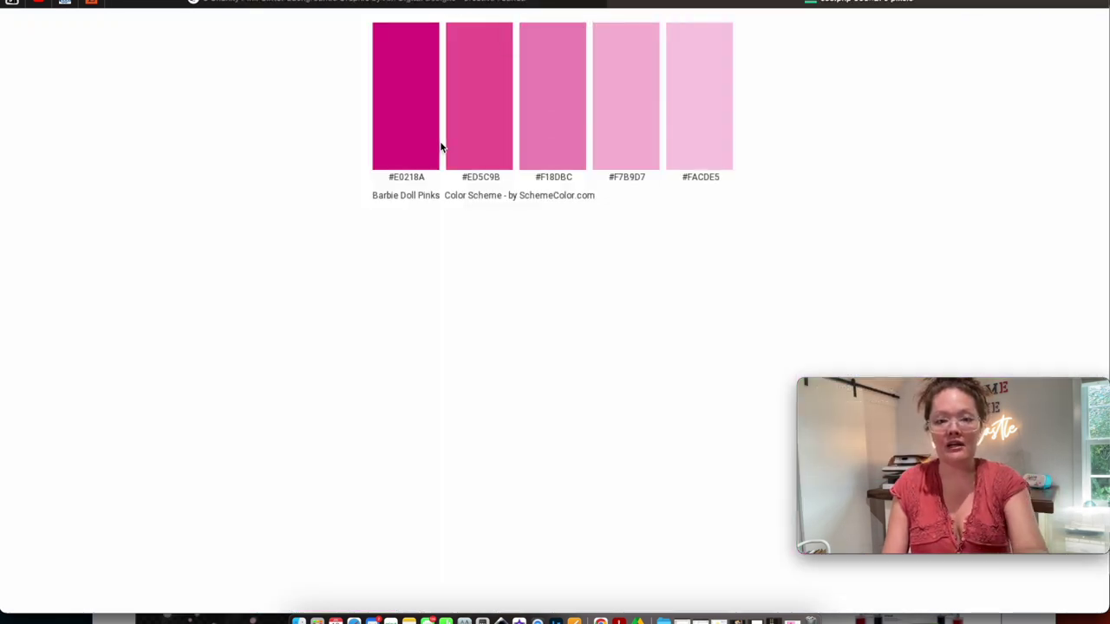
scroll(440, 147, "up", 5)
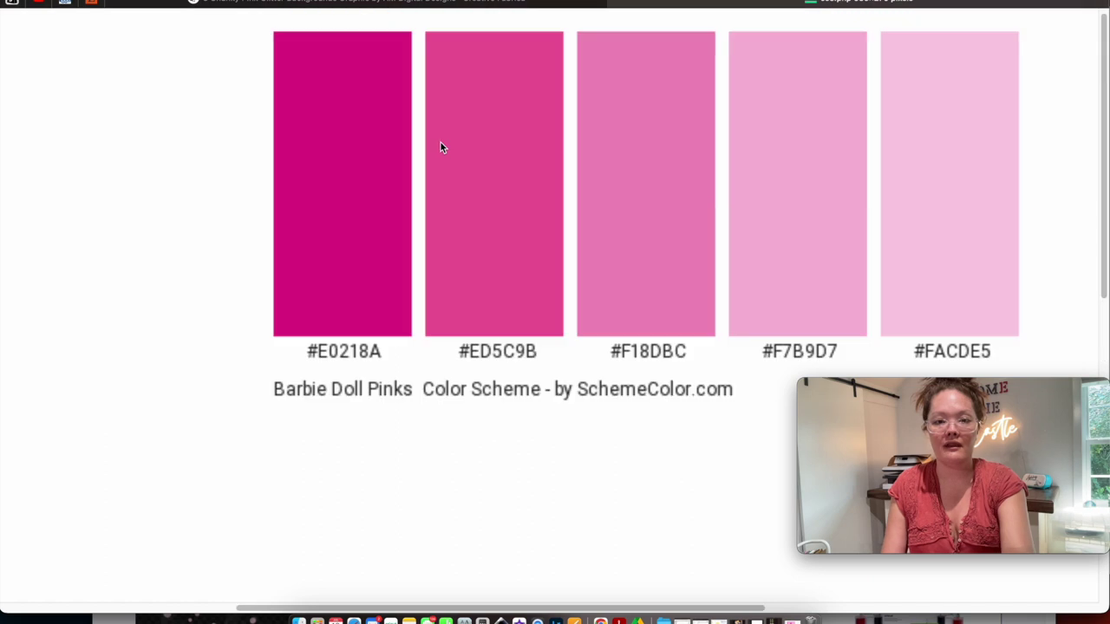
scroll(440, 147, "right", 5)
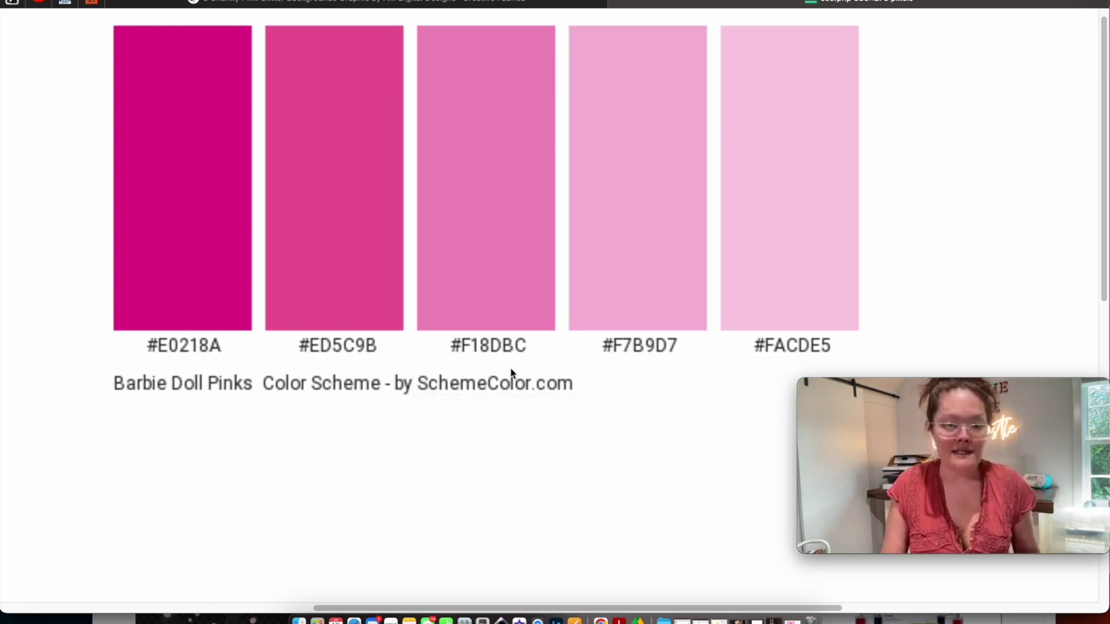
Step: Copy hex code #F7B9D7 from the Barbie Doll Pinks scheme and, in Cricut Design Space, apply it to the dark center rectangle
left_click_drag(606, 344, 694, 347)
key("super+c")
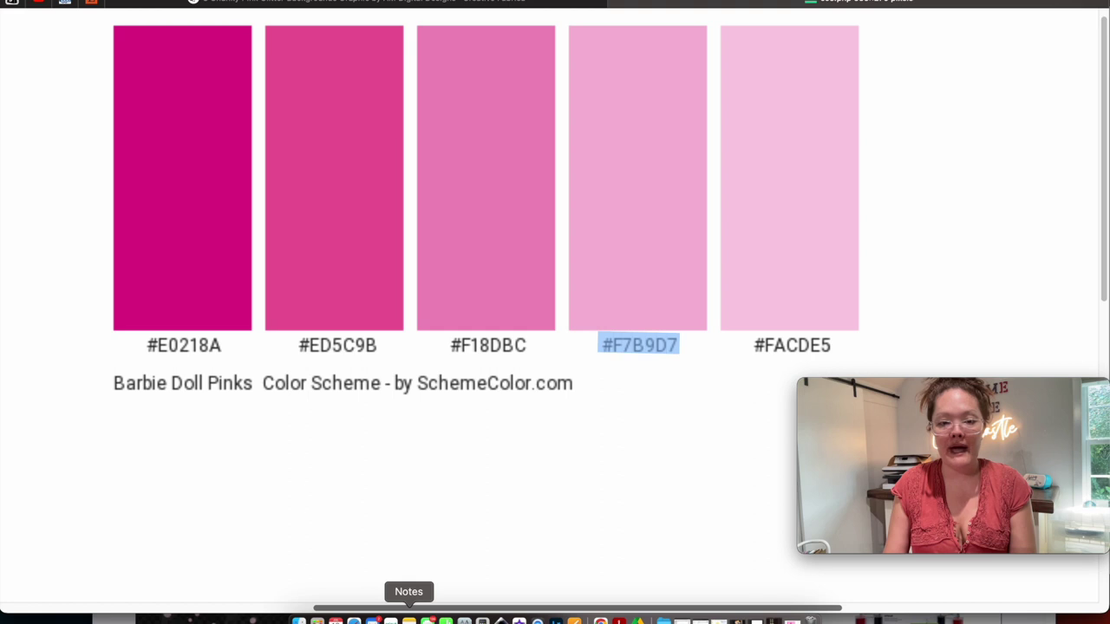
left_click(391, 621)
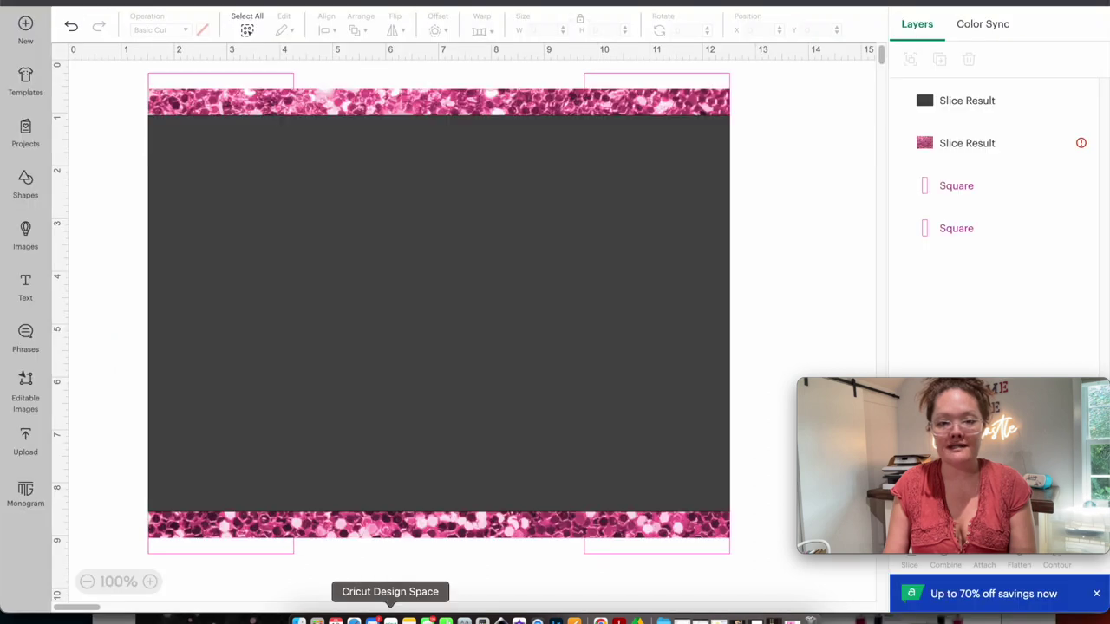
left_click(432, 365)
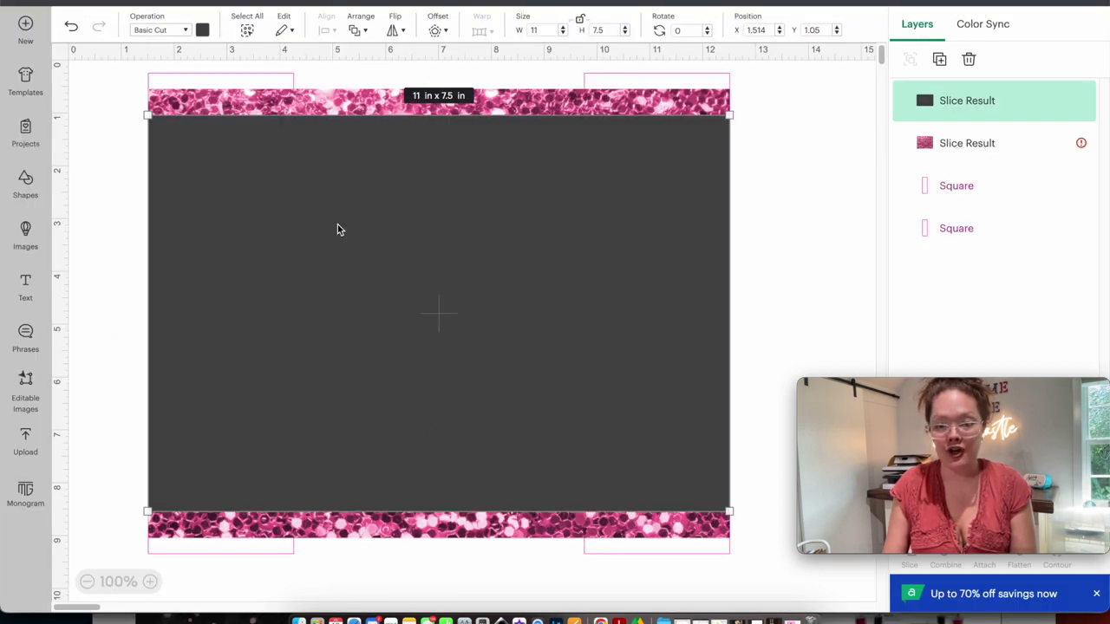
left_click(203, 31)
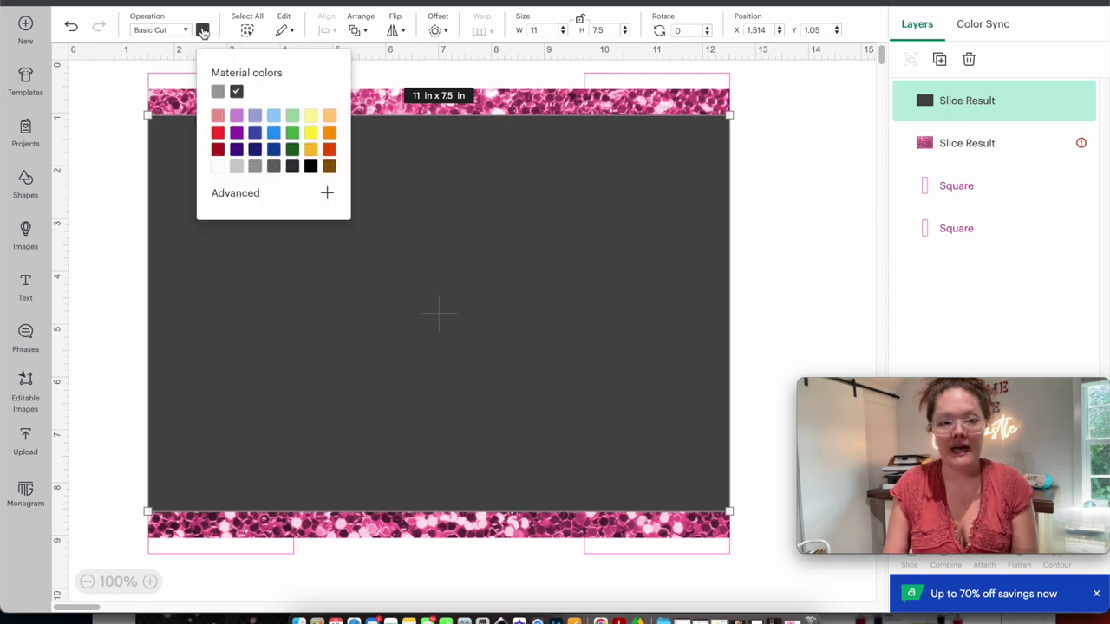
left_click(235, 193)
left_click_drag(310, 362, 245, 359)
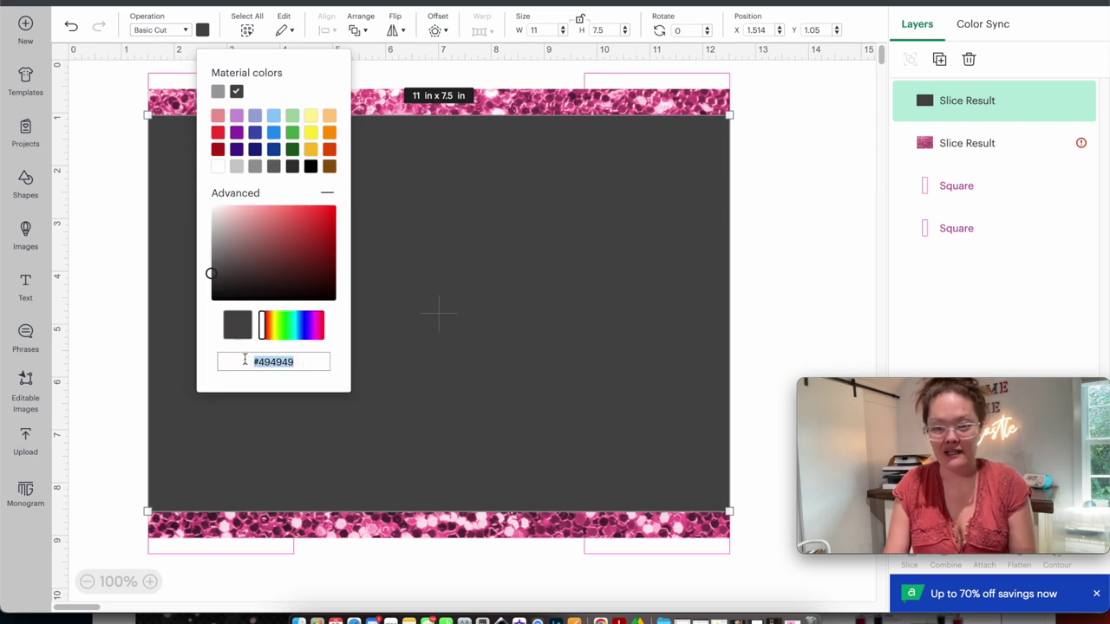
key("super+v")
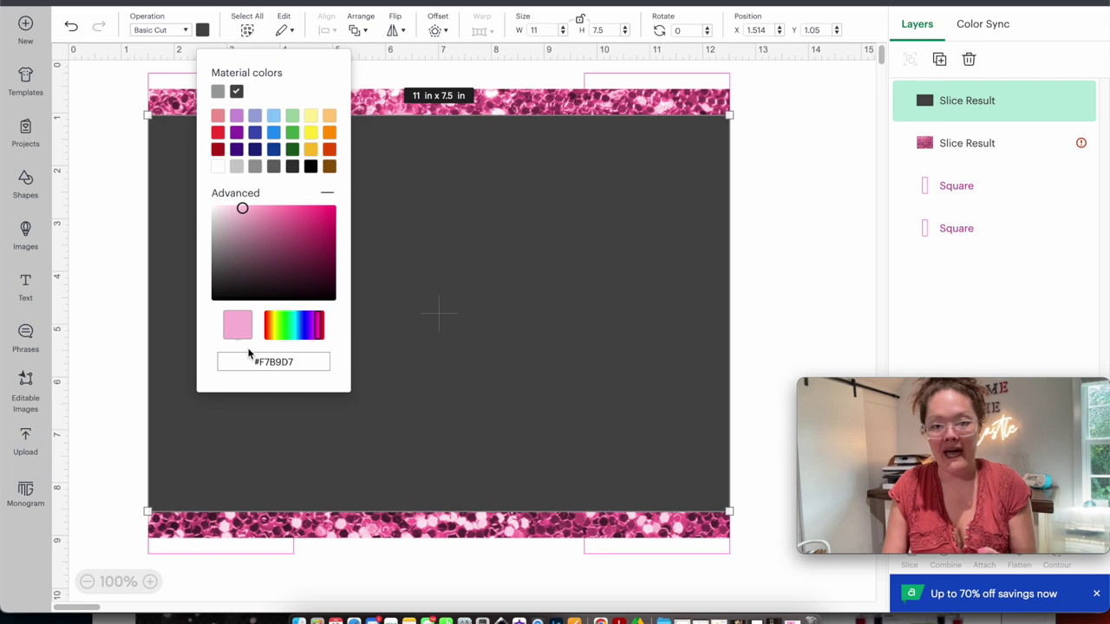
key("Return")
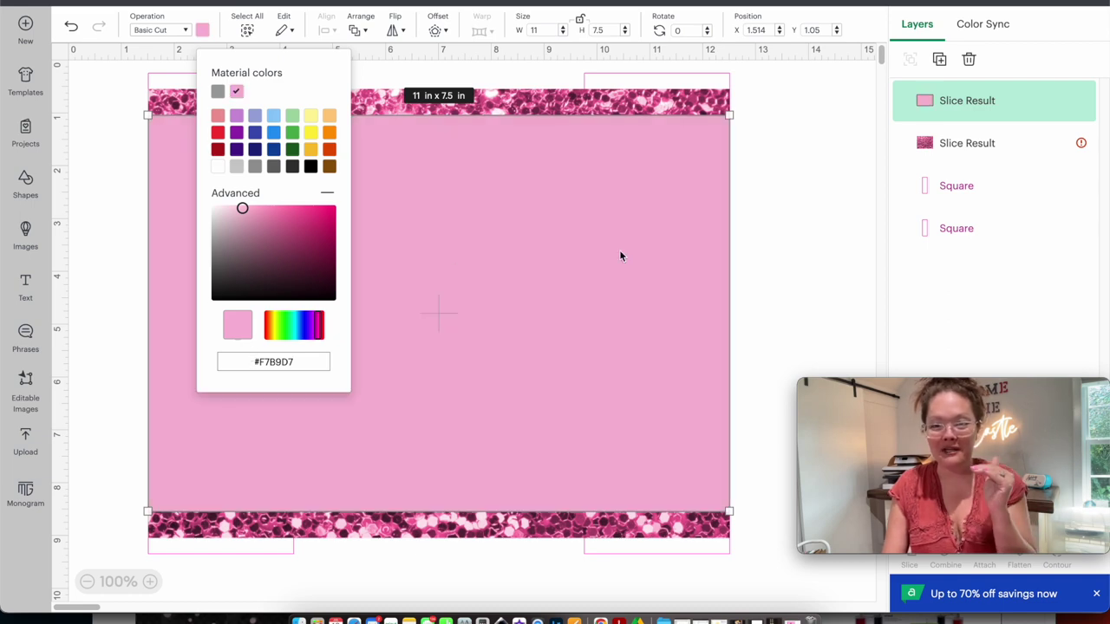
left_click(768, 203)
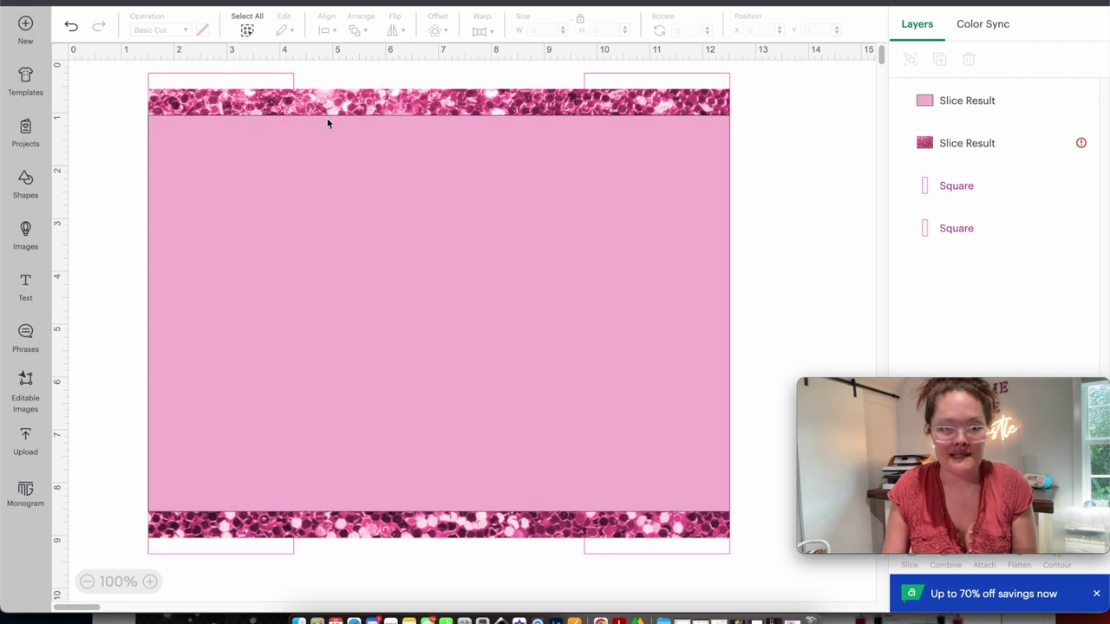
Step: Change the light pink center panel's operation from Basic Cut to Print Then Cut
left_click(570, 139)
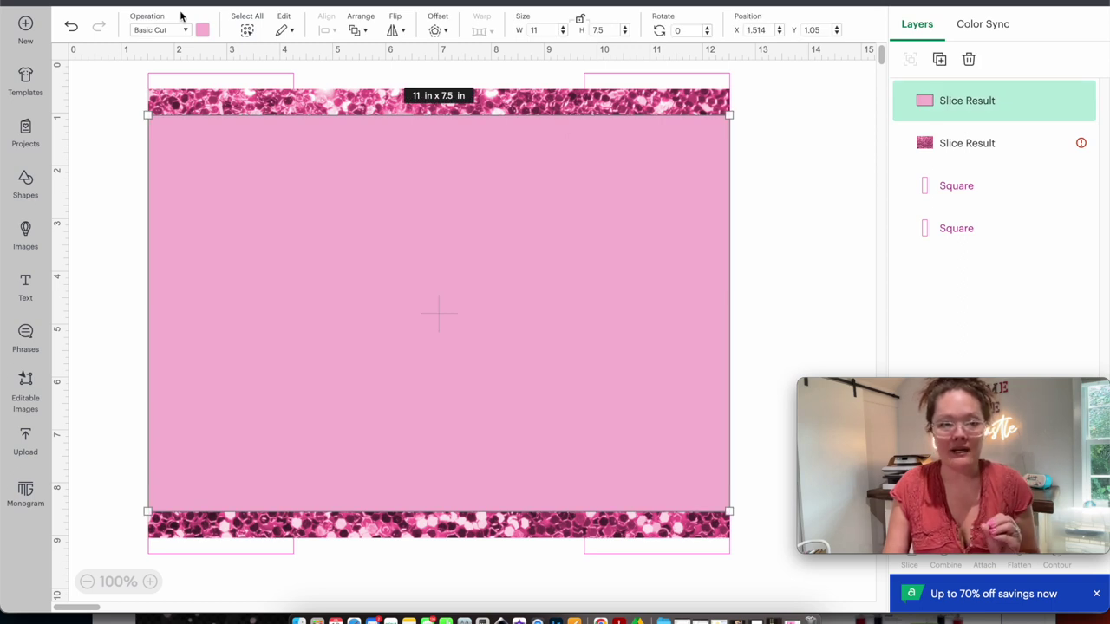
left_click(166, 33)
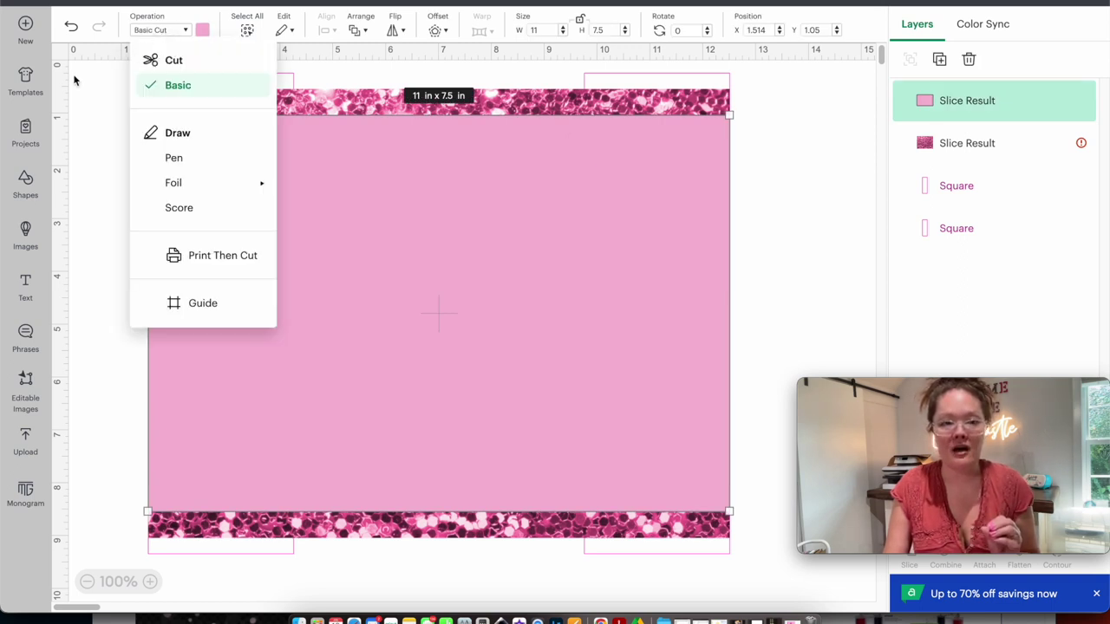
left_click(173, 259)
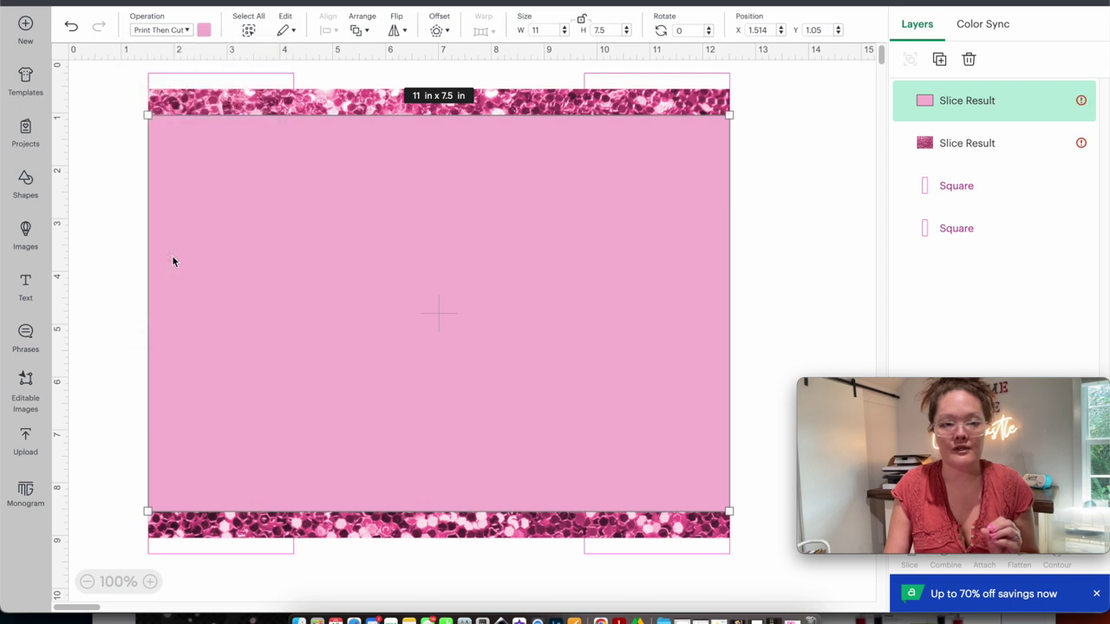
left_click(815, 184)
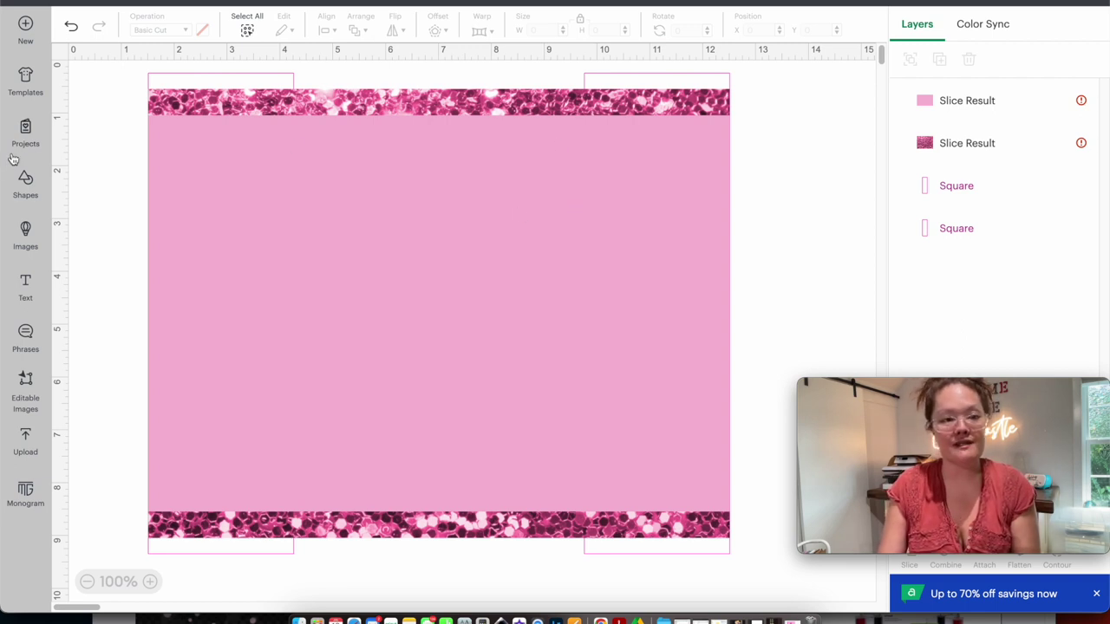
Step: Add the jagged-edged circle shape, enlarge it to about 3.44 x 3.44 in and place it centrally near the pink panel's upper edge
left_click(25, 177)
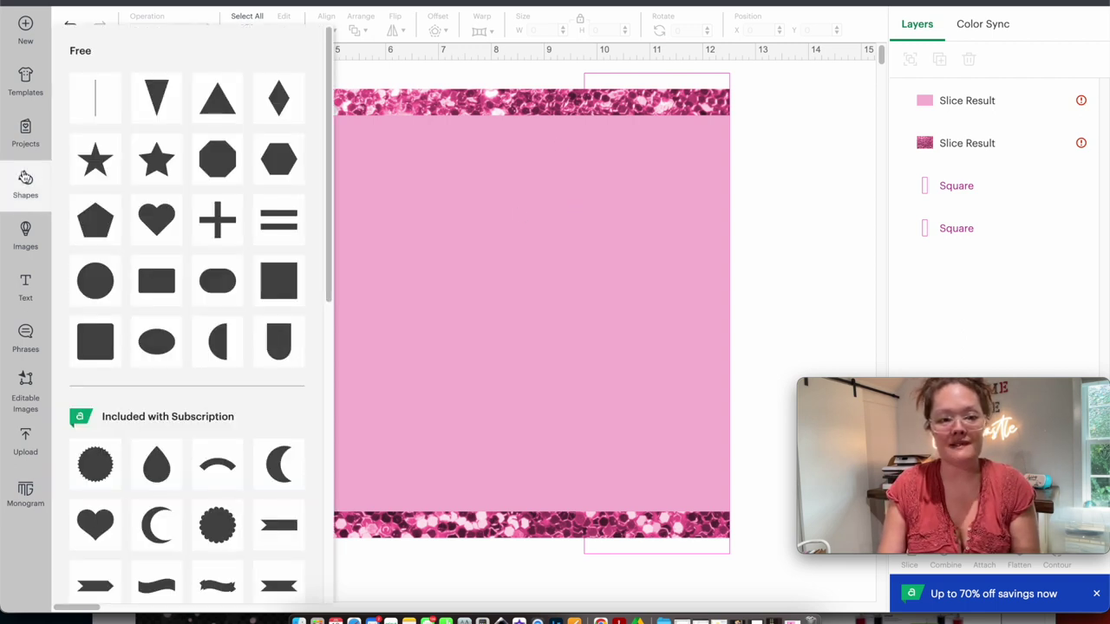
left_click(95, 466)
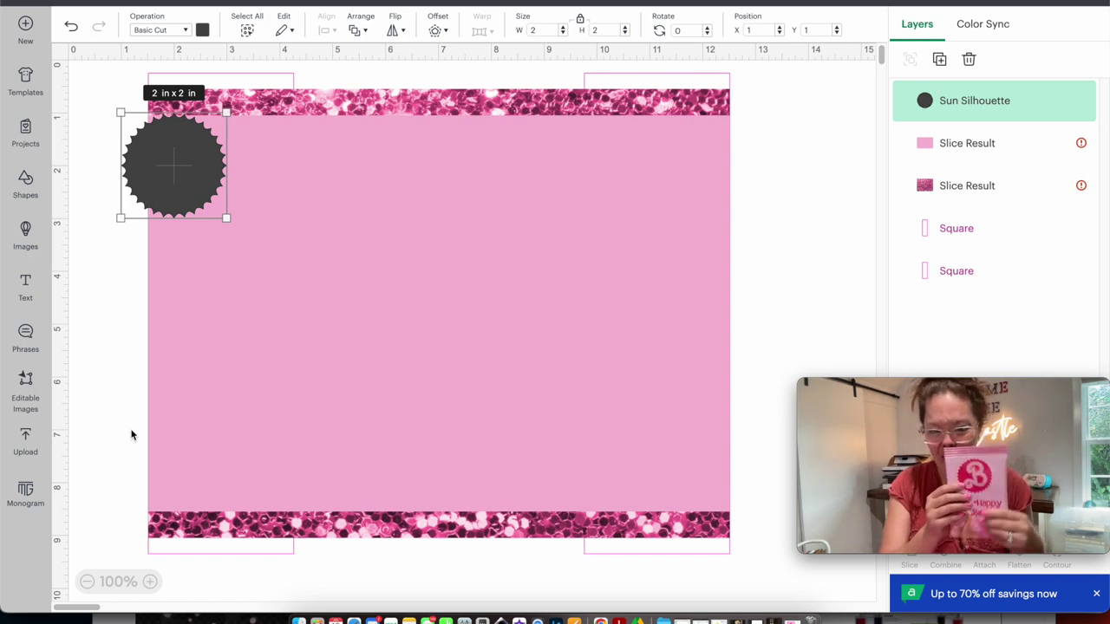
left_click_drag(227, 217, 290, 284)
left_click_drag(191, 217, 425, 228)
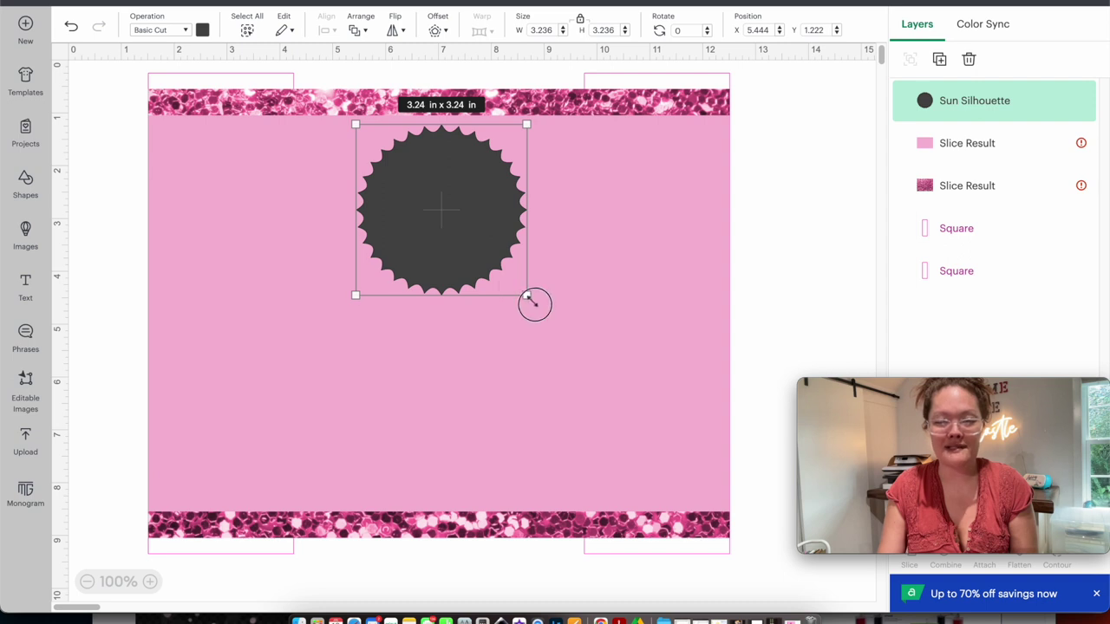
left_click_drag(532, 301, 541, 307)
left_click_drag(473, 245, 464, 242)
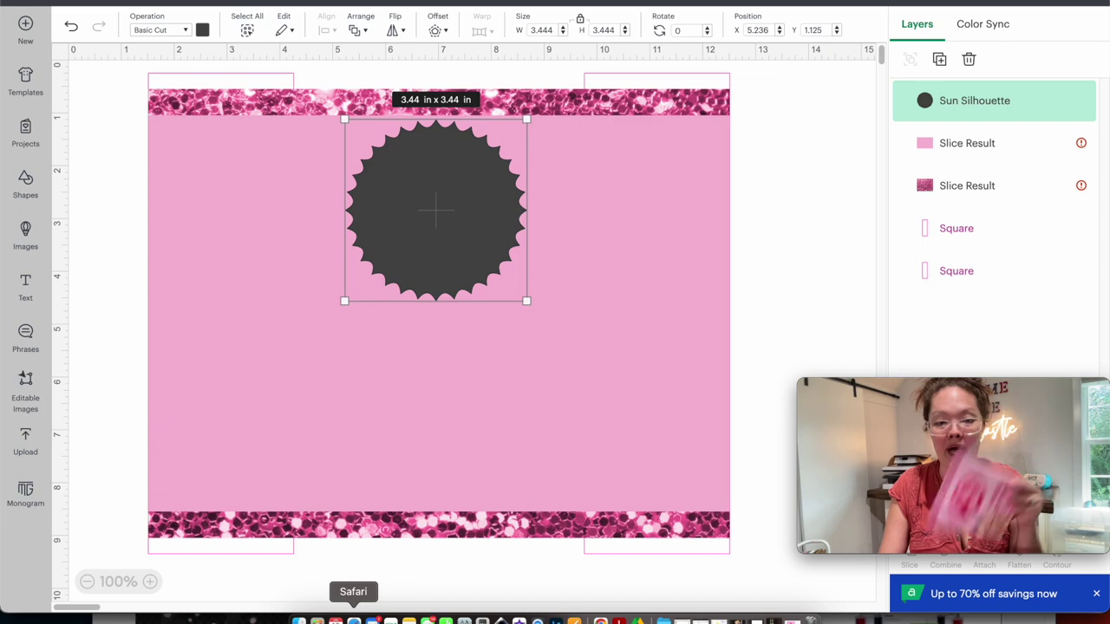
Step: Copy hex code #ED5C9B from the color scheme in Safari and apply it to the jagged circle in Cricut Design Space
left_click(354, 621)
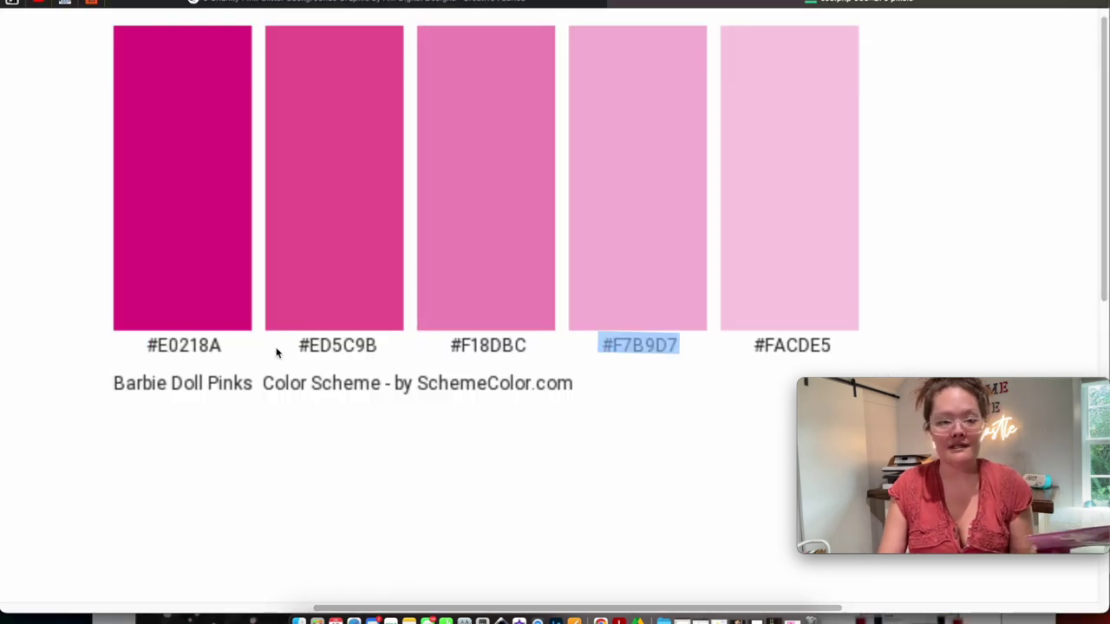
left_click_drag(297, 345, 368, 340)
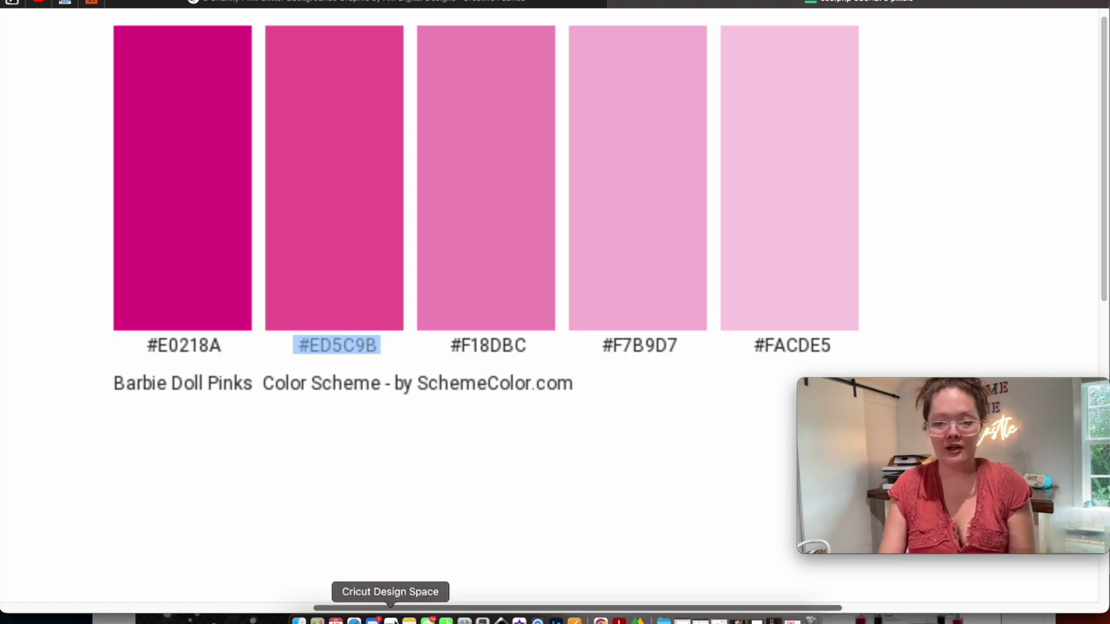
left_click(389, 621)
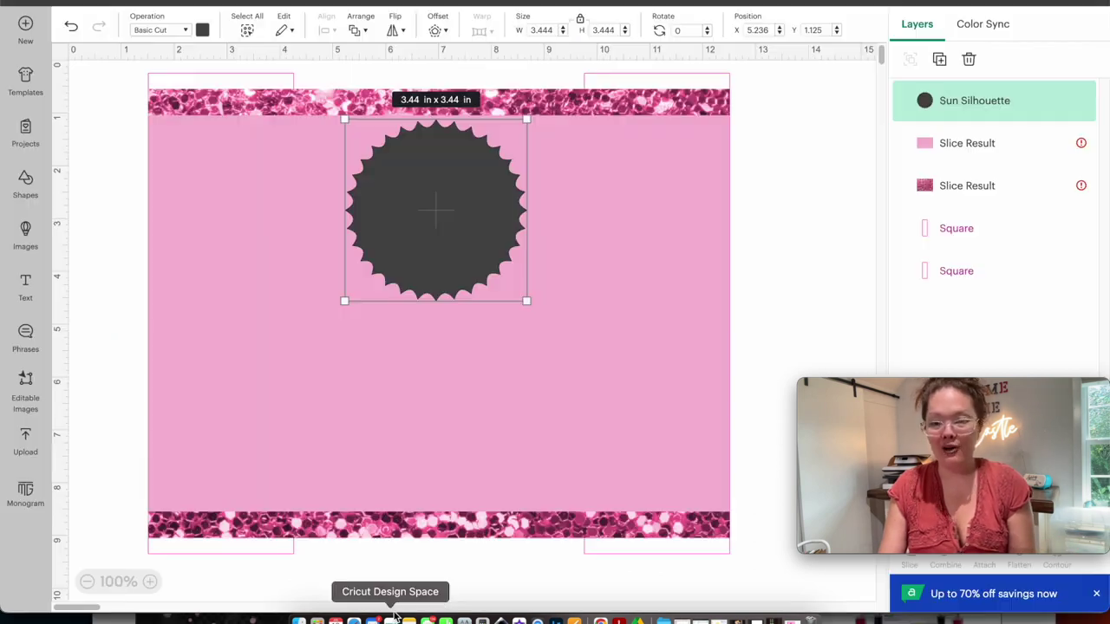
left_click(203, 31)
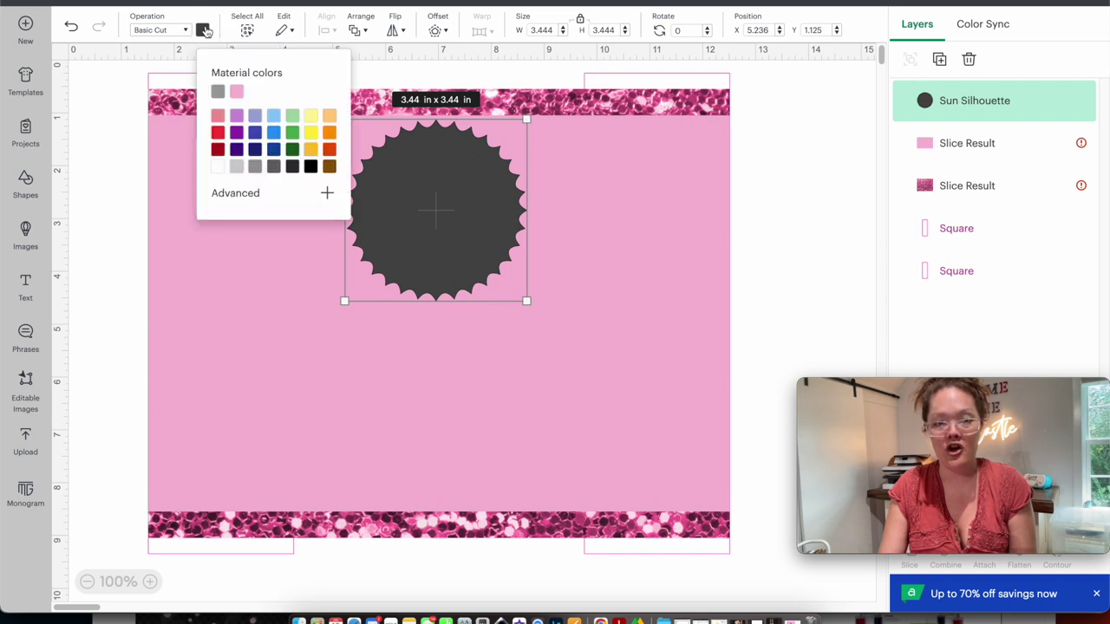
left_click(244, 196)
left_click_drag(300, 364, 167, 369)
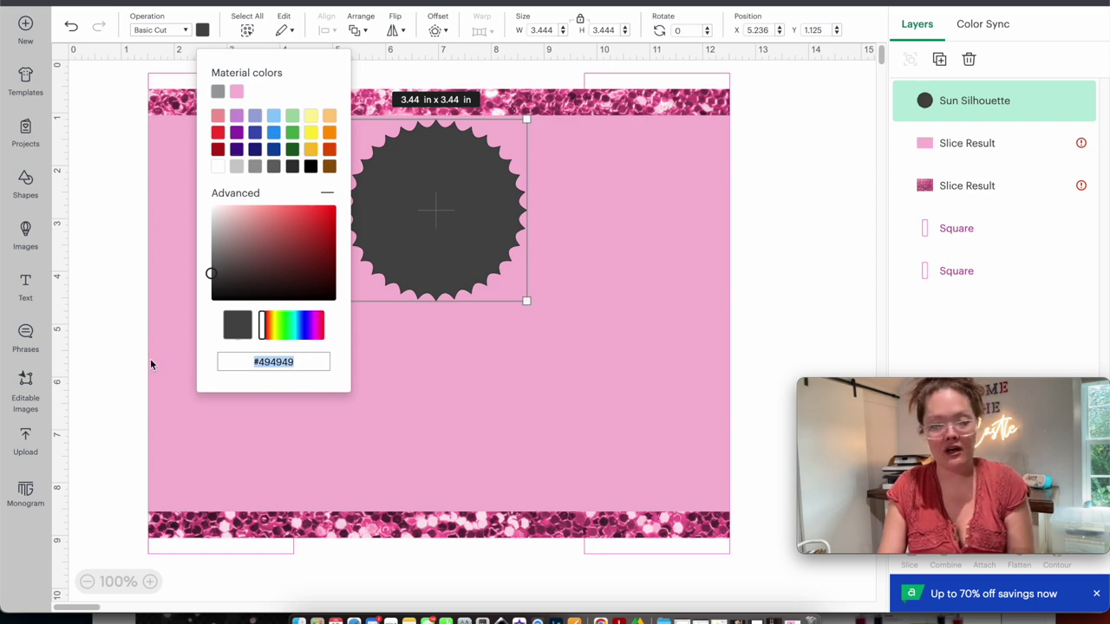
key("super+v")
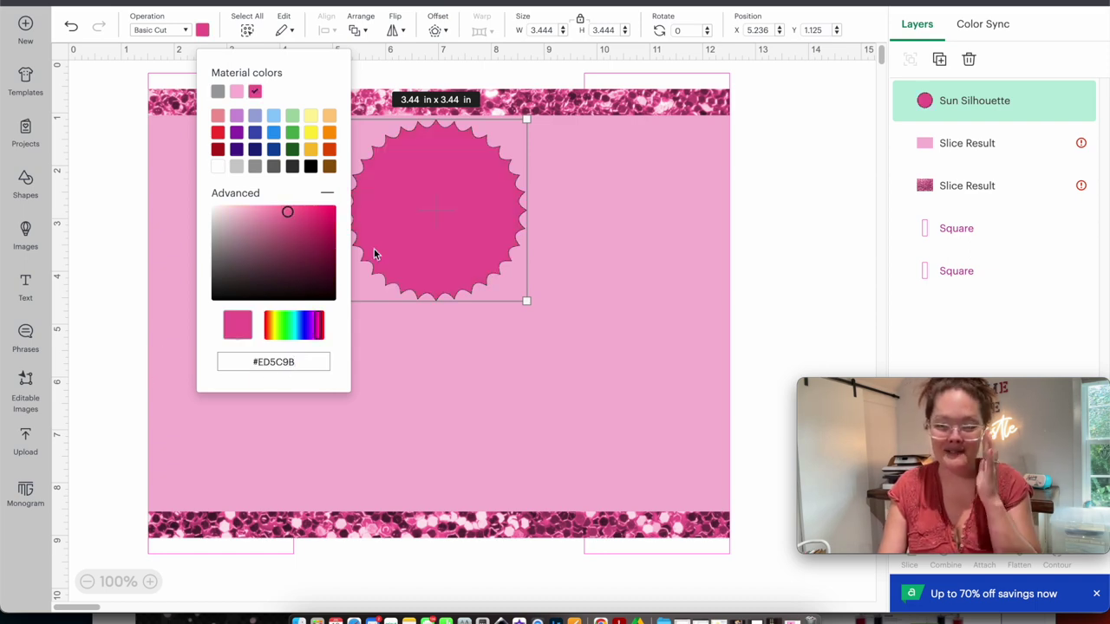
Step: Set the dark pink jagged circle's operation to Print Then Cut and deselect it
left_click(148, 31)
left_click(238, 257)
left_click(841, 196)
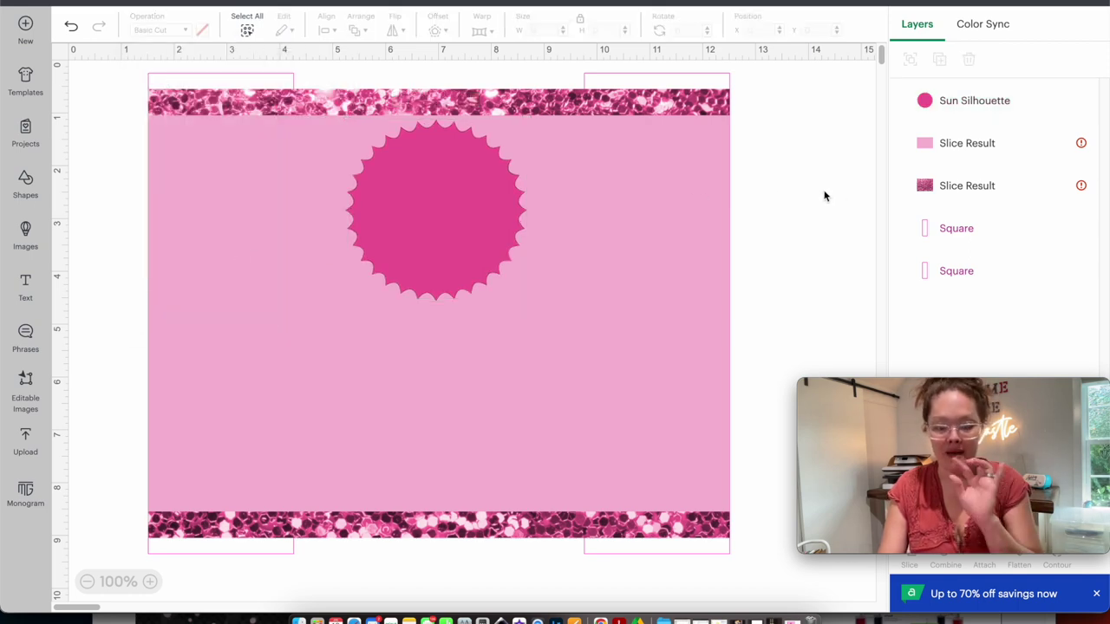
Step: Undo and redo the jagged circle's operation change to compare its edges, and select the circle again
key("super+z")
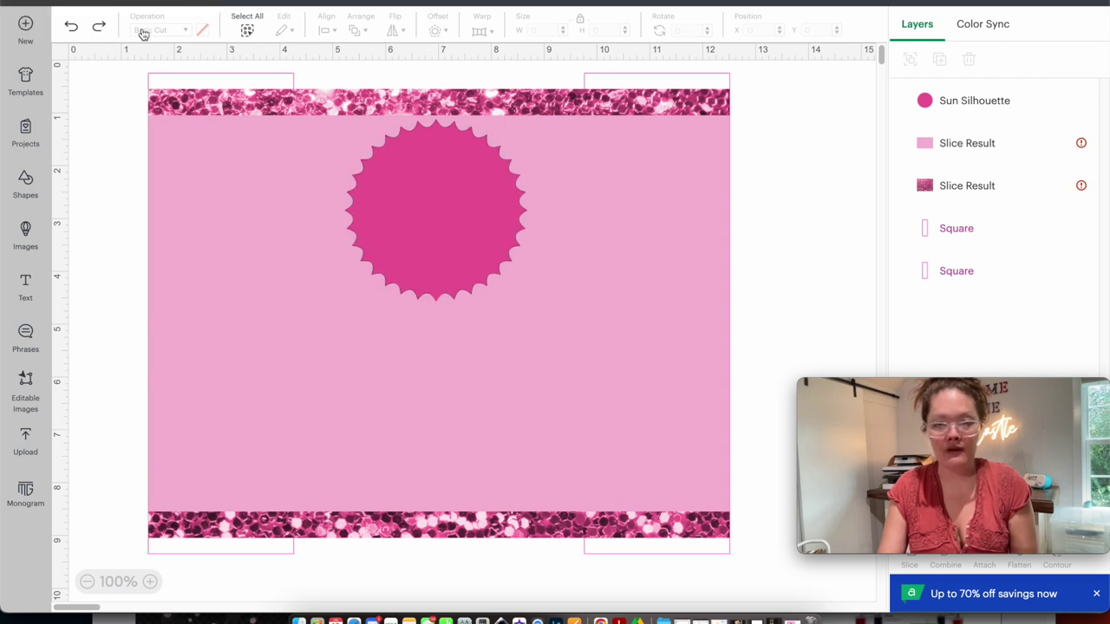
left_click(98, 27)
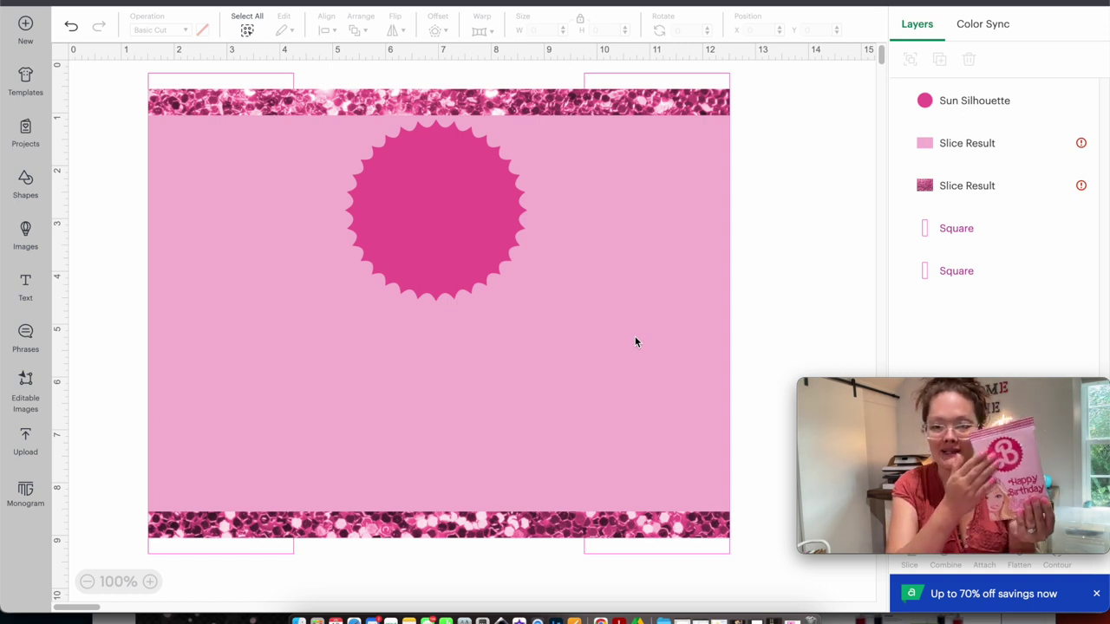
left_click(436, 208)
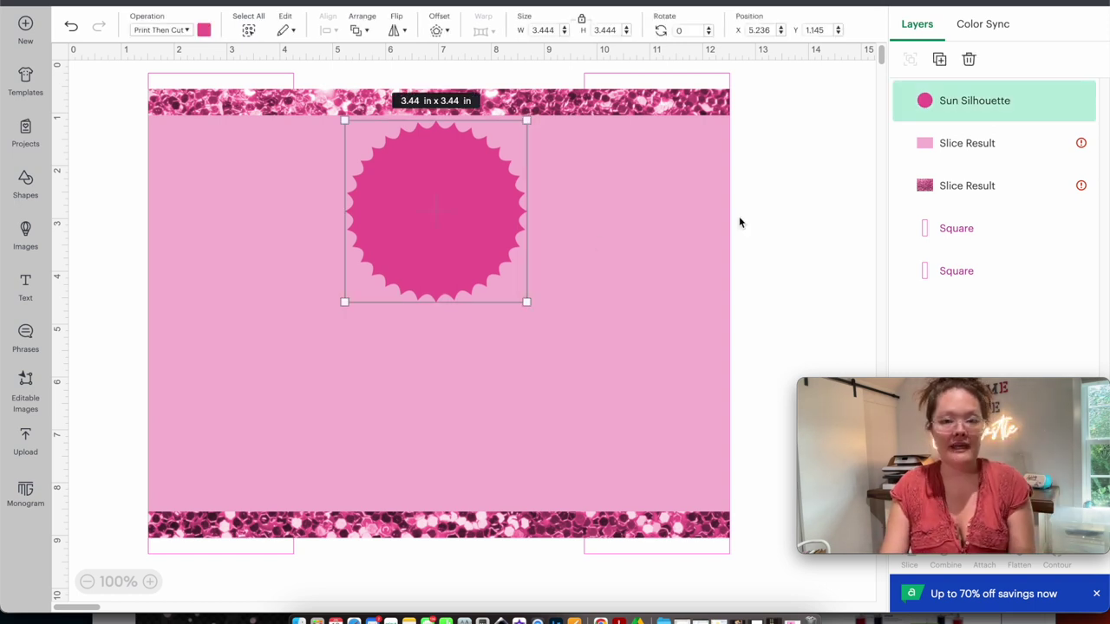
Step: Add a text object reading "B" and set it in the system font GG
left_click(25, 283)
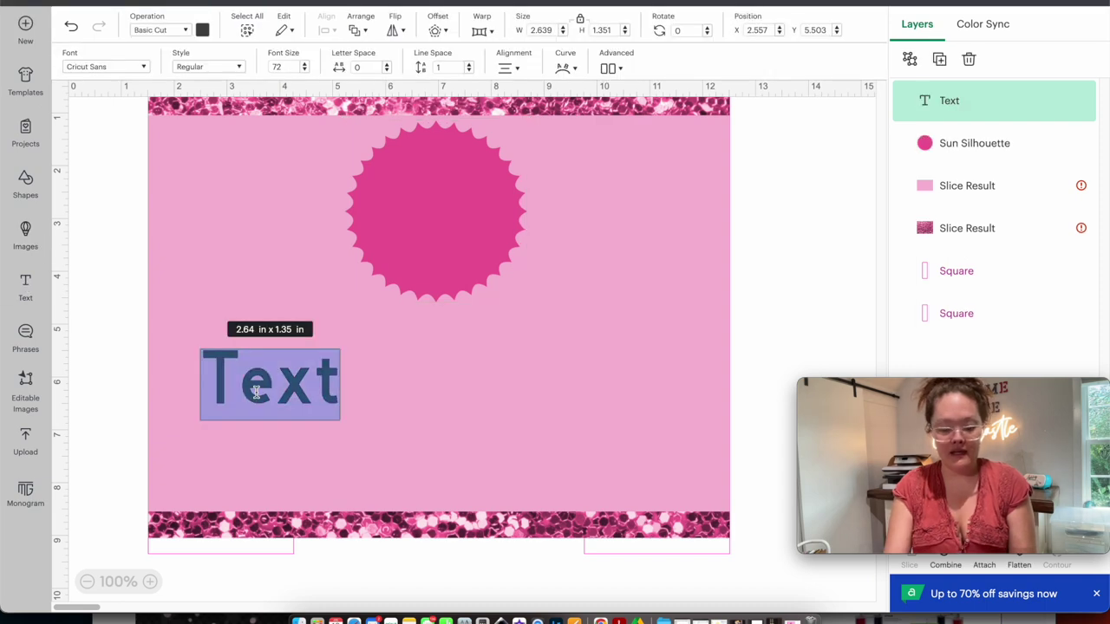
type("B")
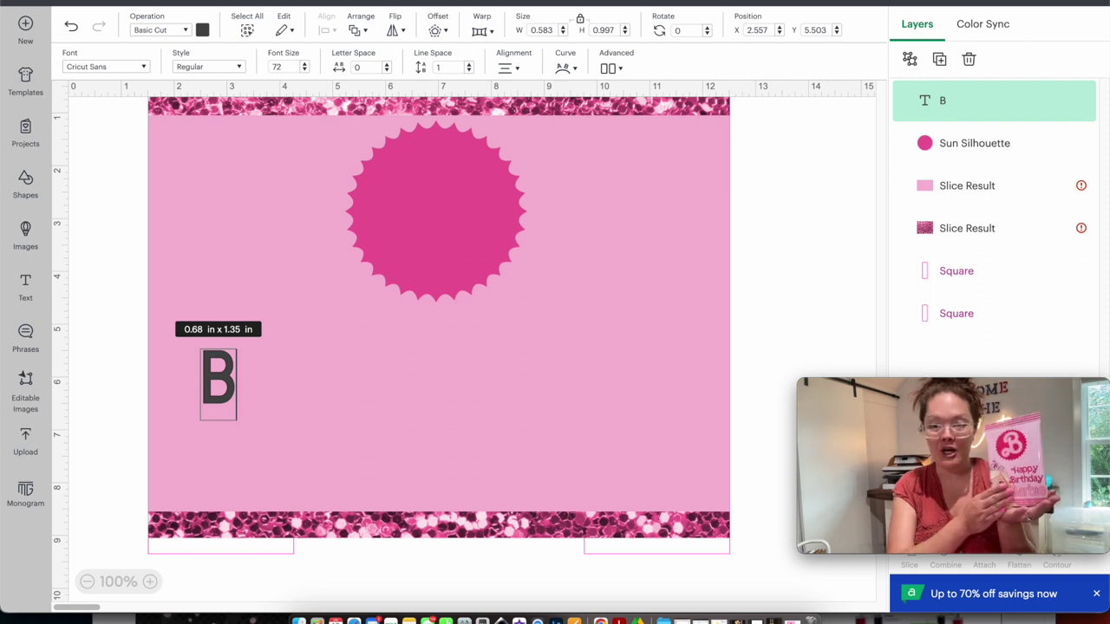
left_click(87, 67)
left_click(685, 93)
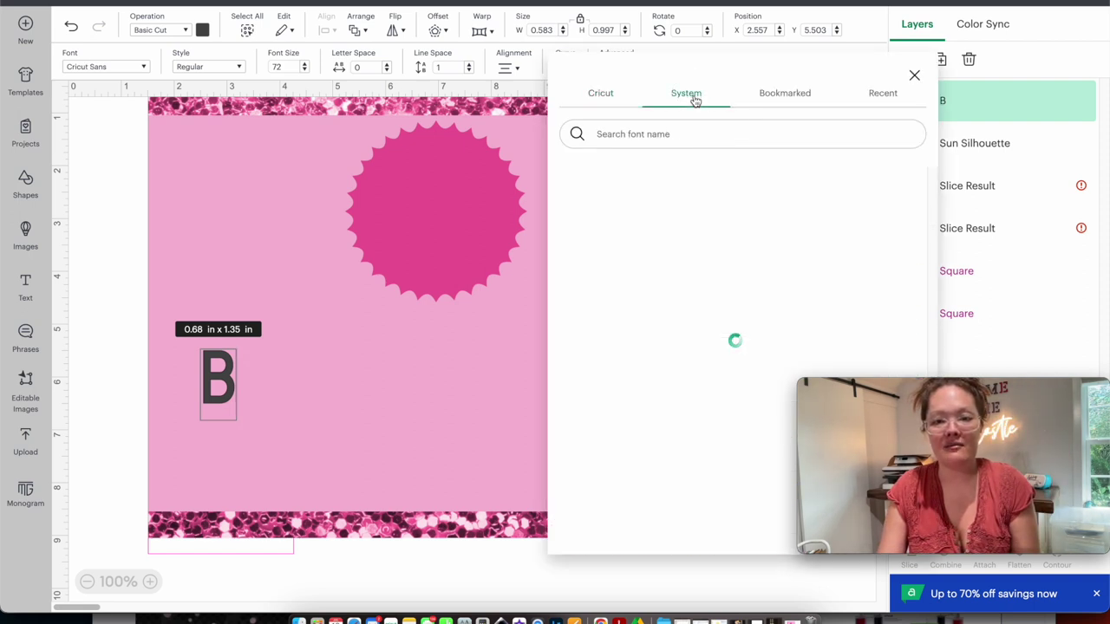
left_click(691, 131)
type("GG")
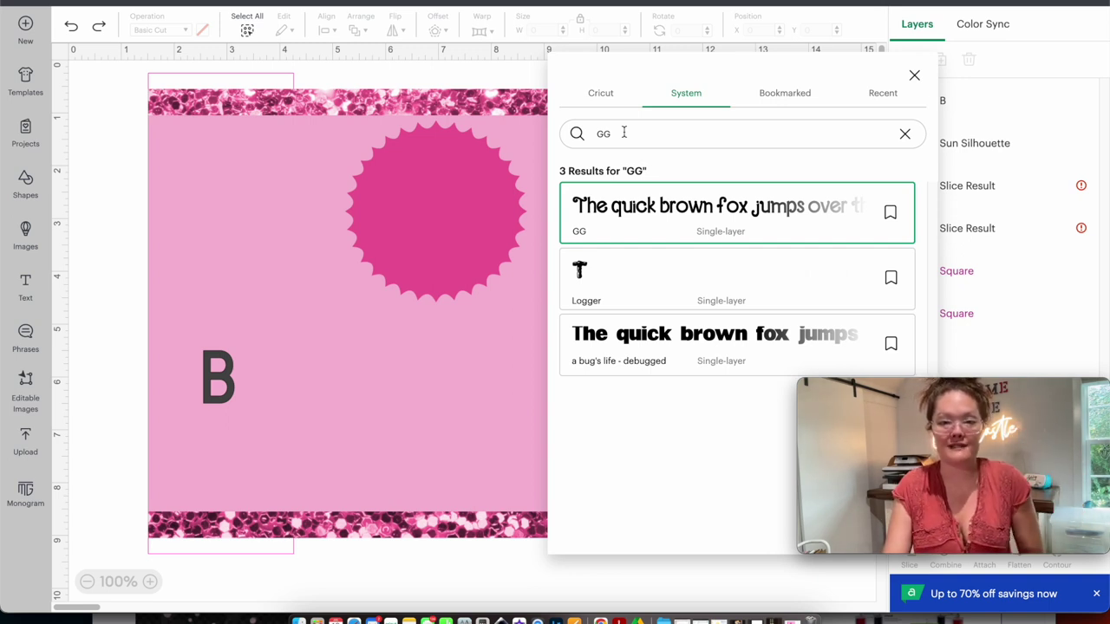
left_click(595, 218)
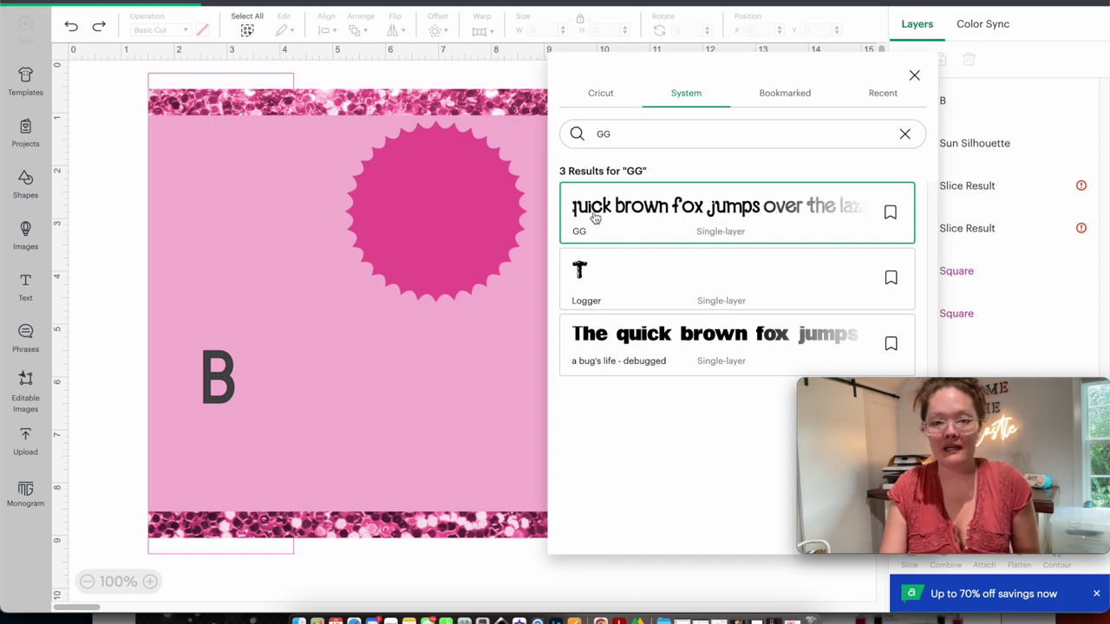
Step: Resize the letter B to about 1.99 x 2.12 in and position it in the middle of the jagged circle
left_click_drag(248, 397, 305, 448)
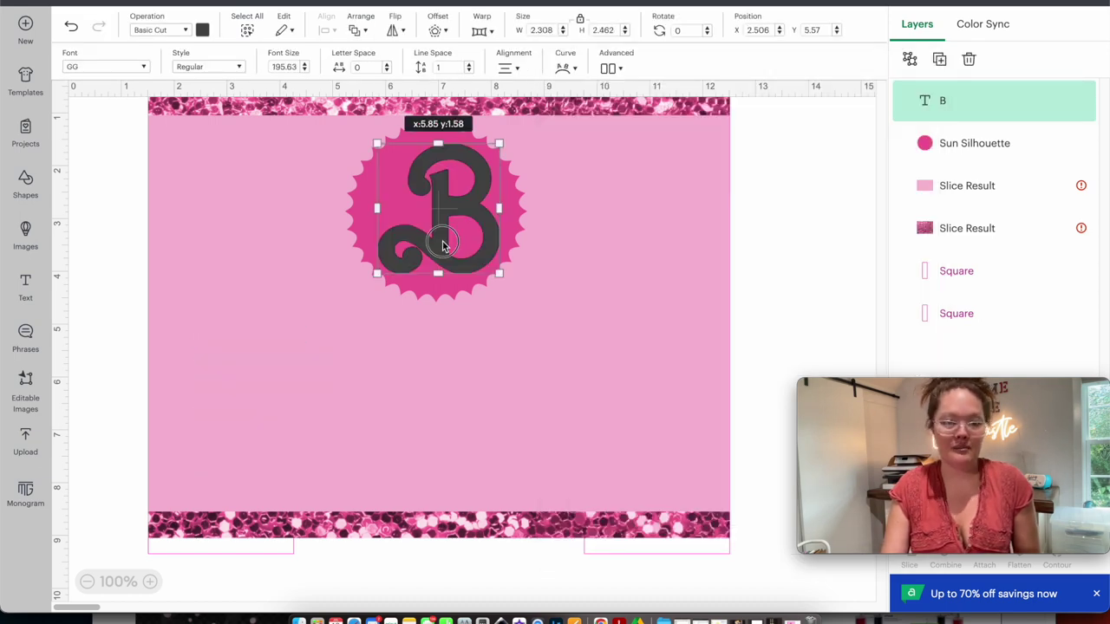
left_click_drag(495, 286, 453, 240)
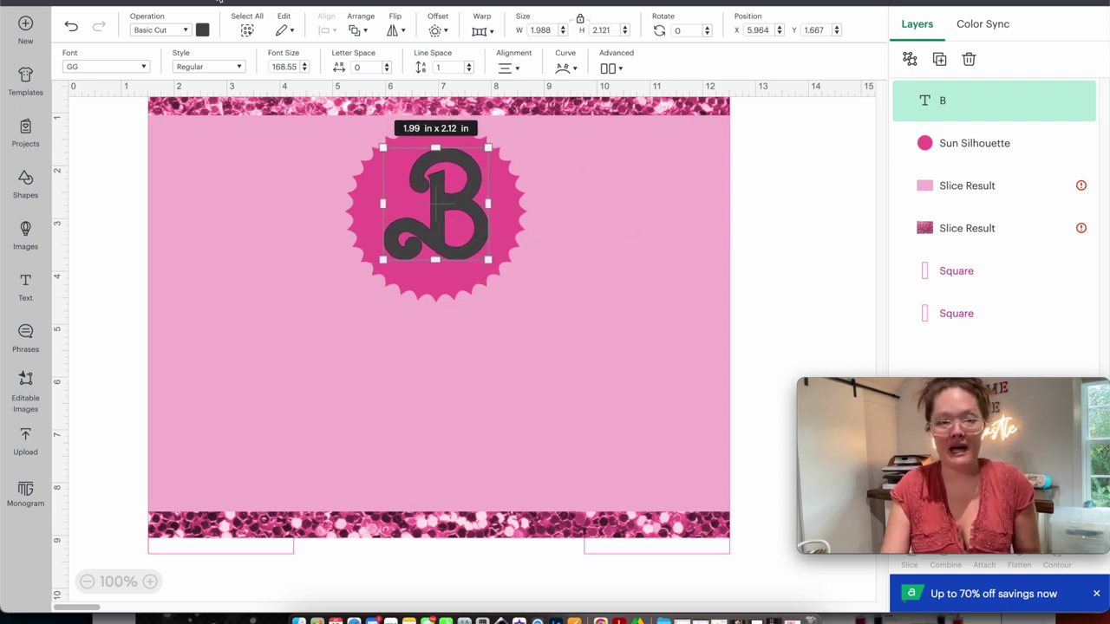
Step: Color the letter B with the light pink material color and set its operation to Print Then Cut
left_click(205, 35)
left_click(238, 92)
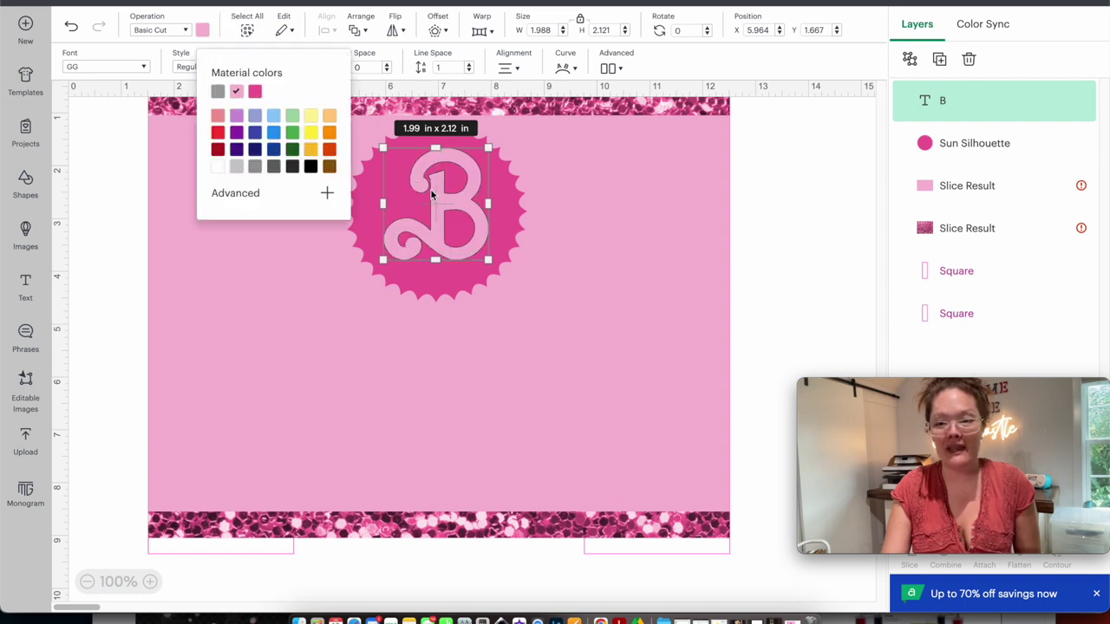
left_click(160, 35)
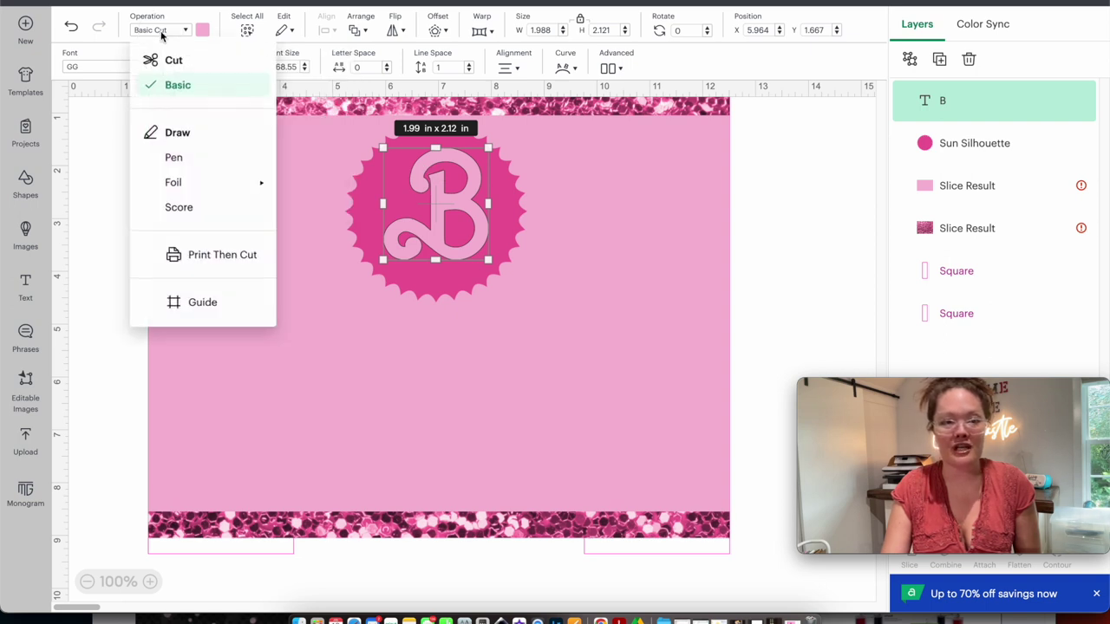
left_click(151, 260)
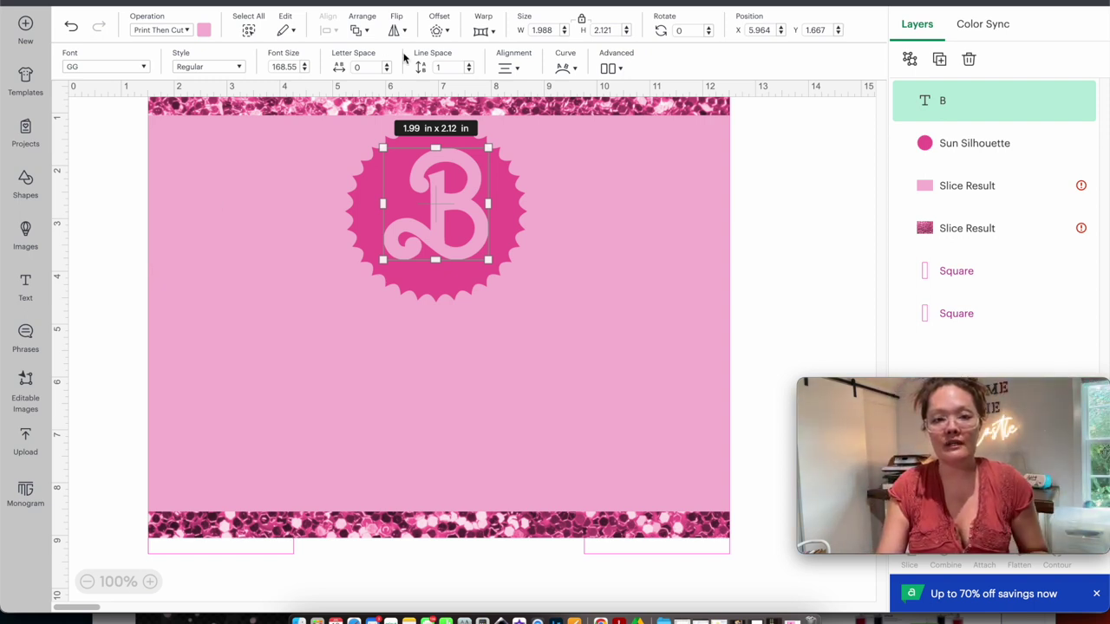
Step: Create a 0.083 in offset with rounded corners around the letter B
left_click(436, 31)
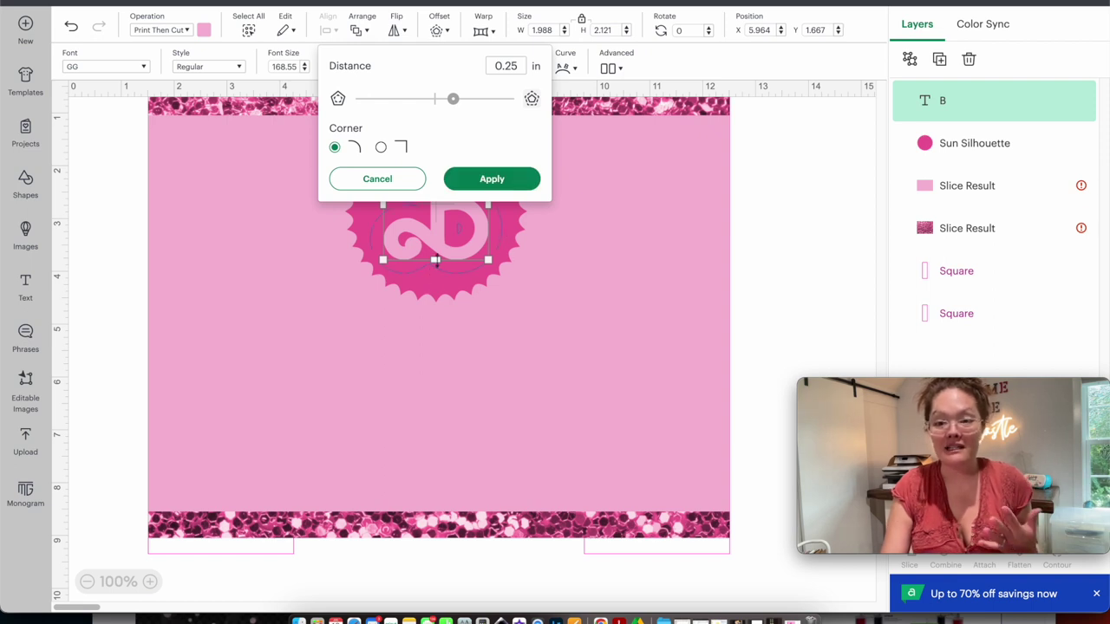
left_click_drag(452, 103, 443, 104)
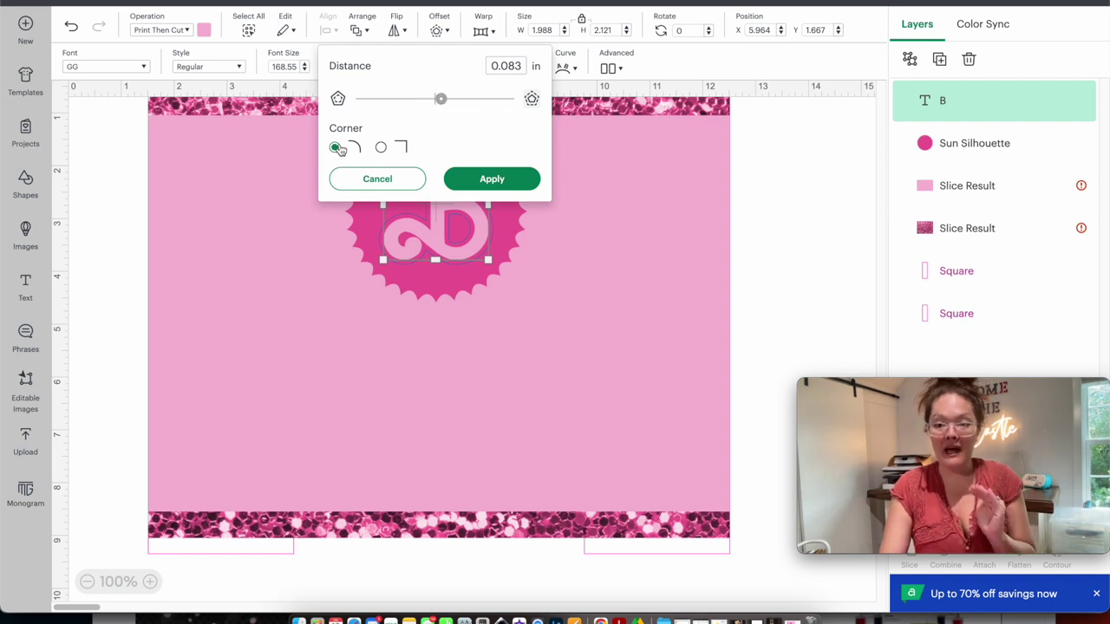
left_click(508, 180)
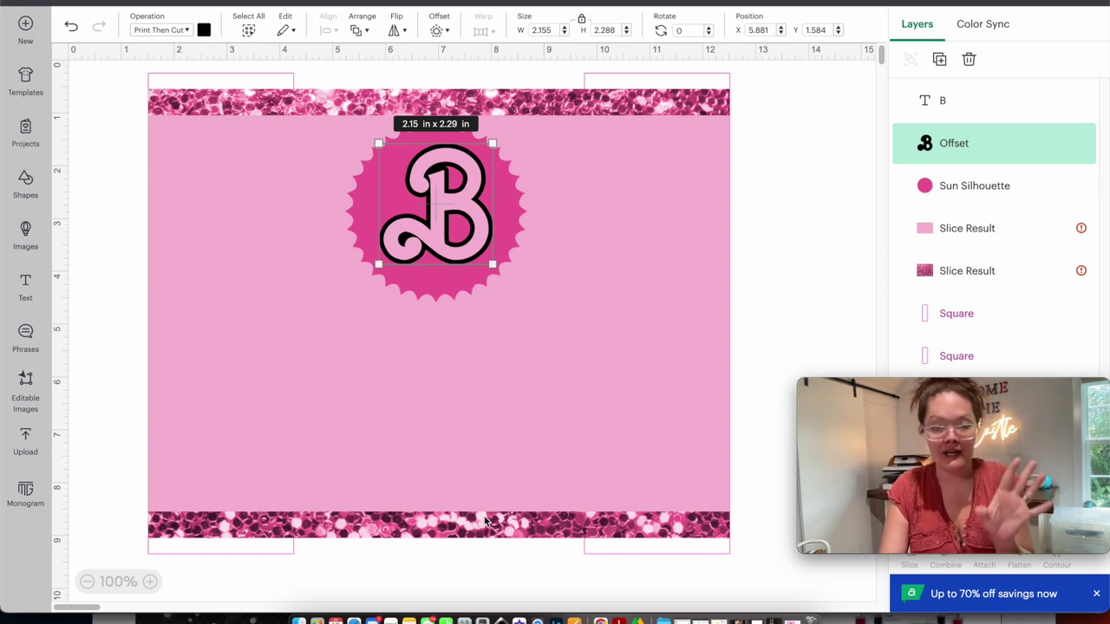
Step: Copy the hex code #F18DBC from the Barbie Doll Pinks scheme in Safari and apply it to the B's offset in Cricut Design Space
left_click(353, 621)
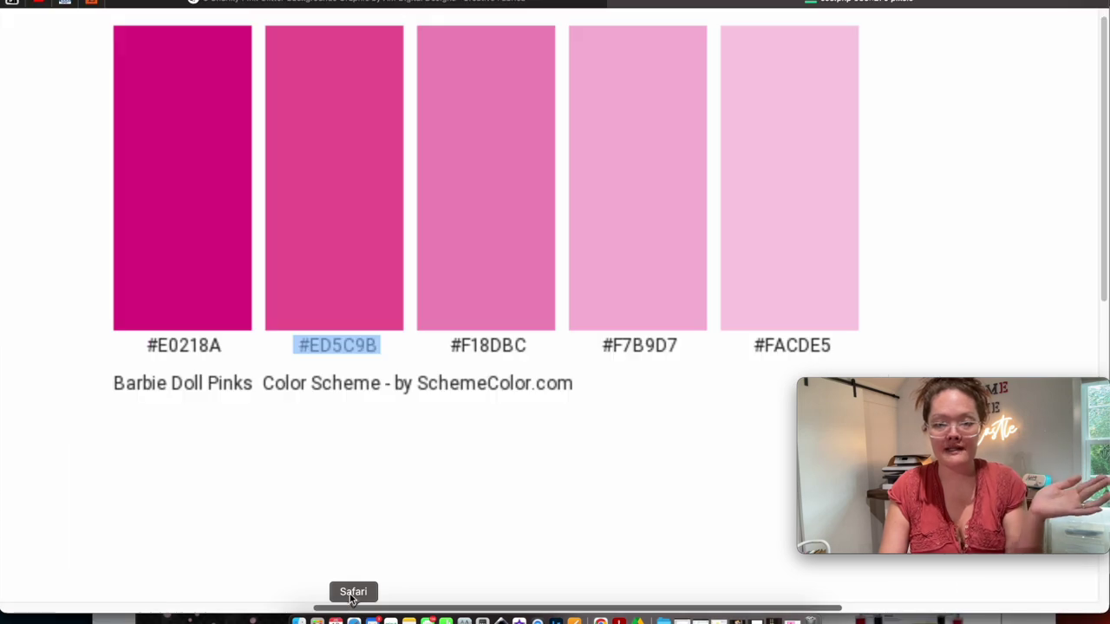
triple_click(457, 345)
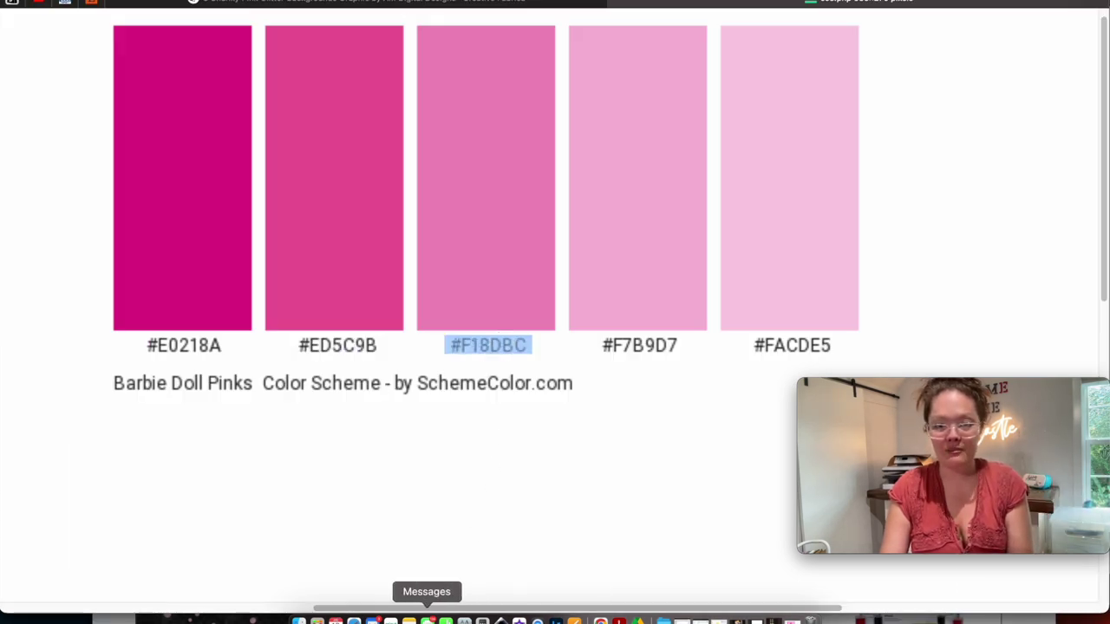
left_click(390, 621)
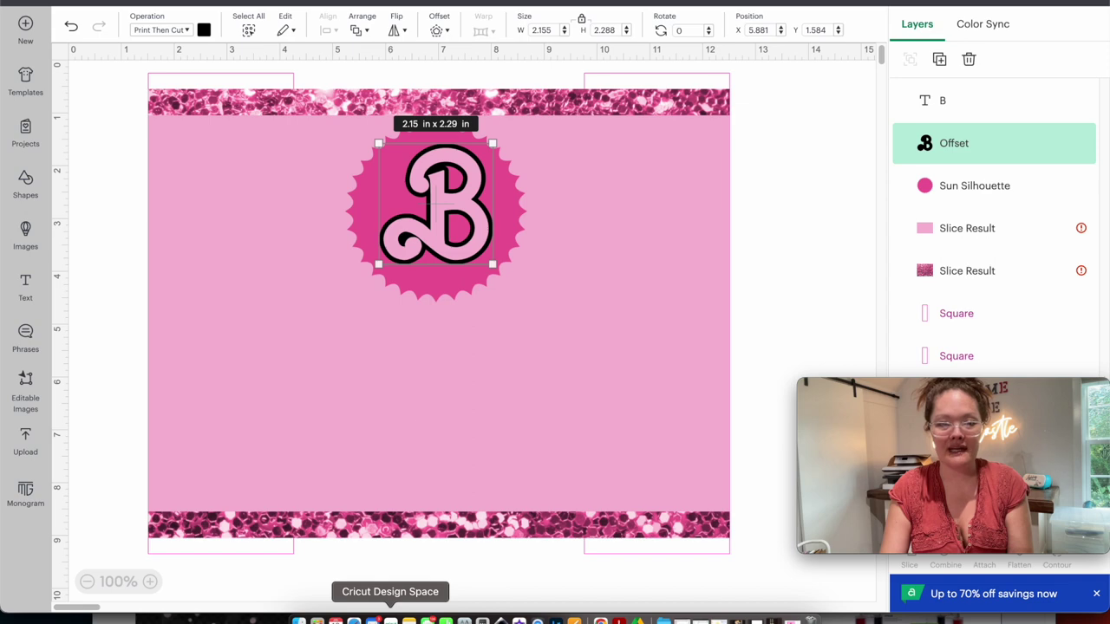
left_click(205, 32)
left_click(250, 224)
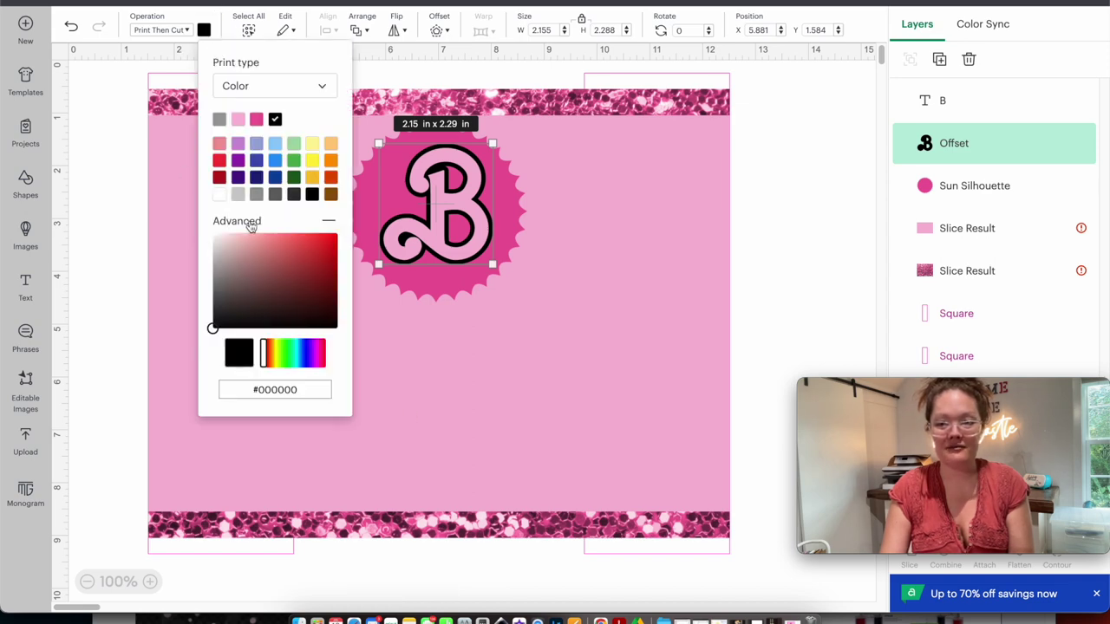
left_click(337, 389)
key("super+v")
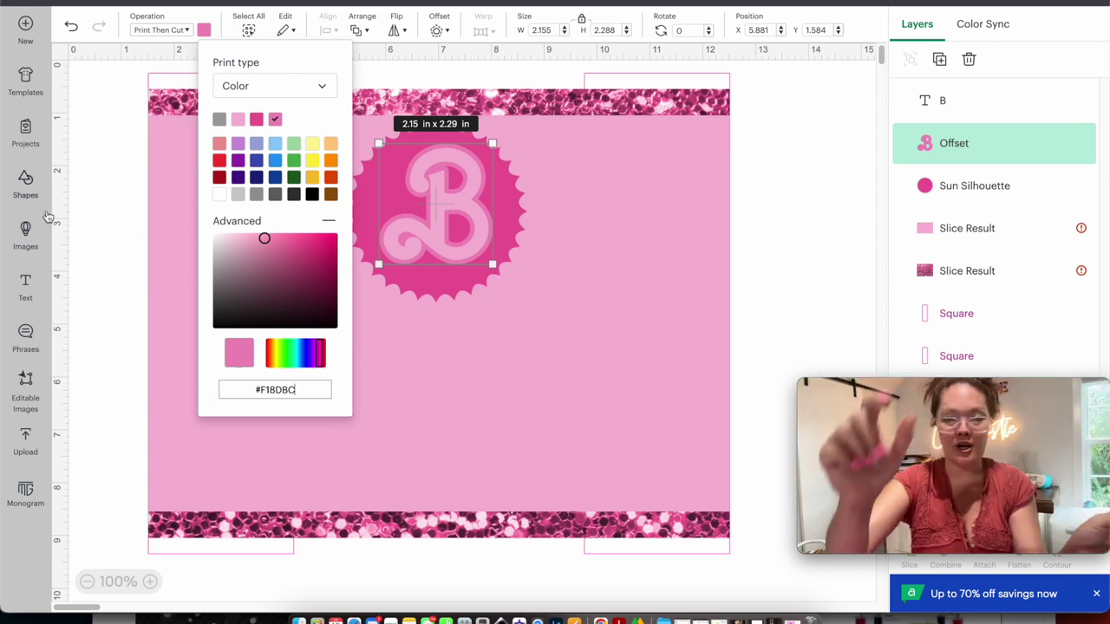
left_click(783, 196)
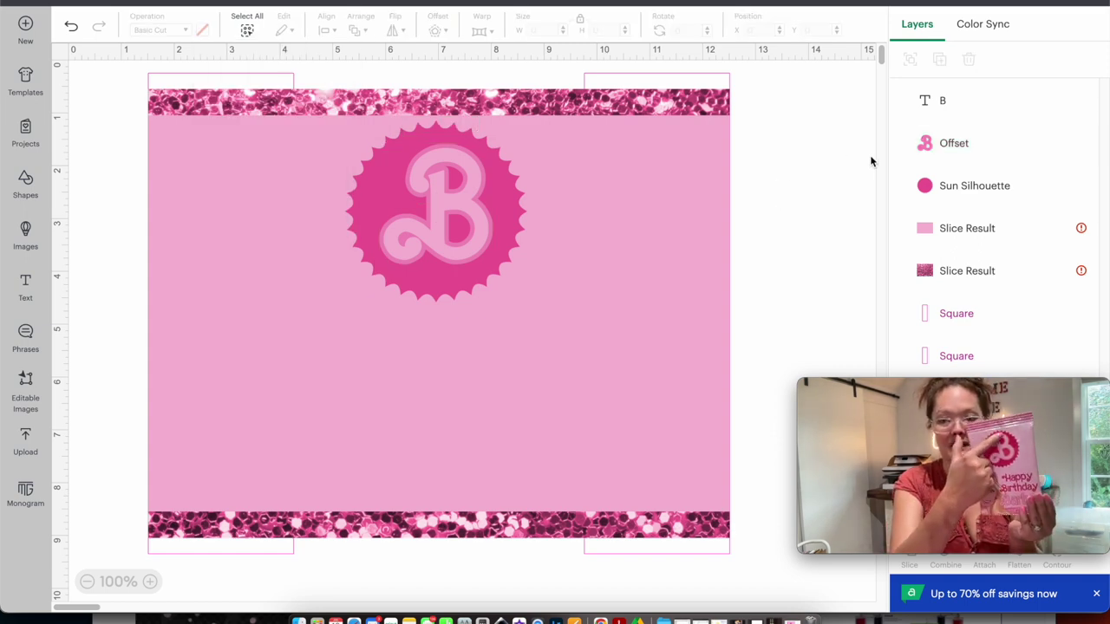
Step: Rotate the letter B and its offset together slightly counterclockwise inside the jagged circle, and deselect them
left_click(945, 148)
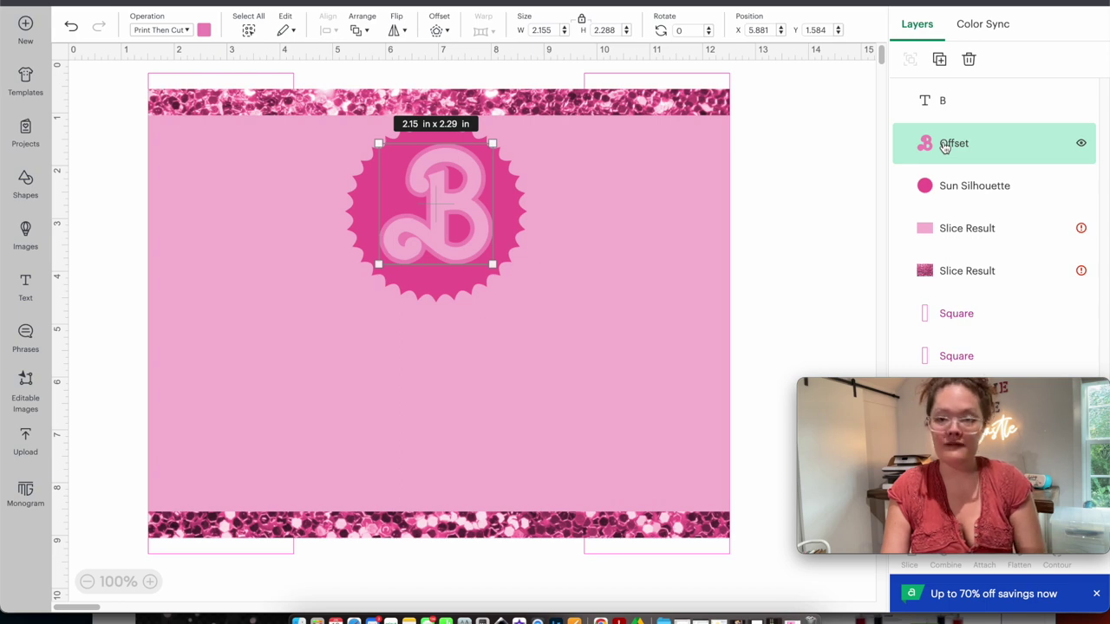
left_click(961, 112, "shift")
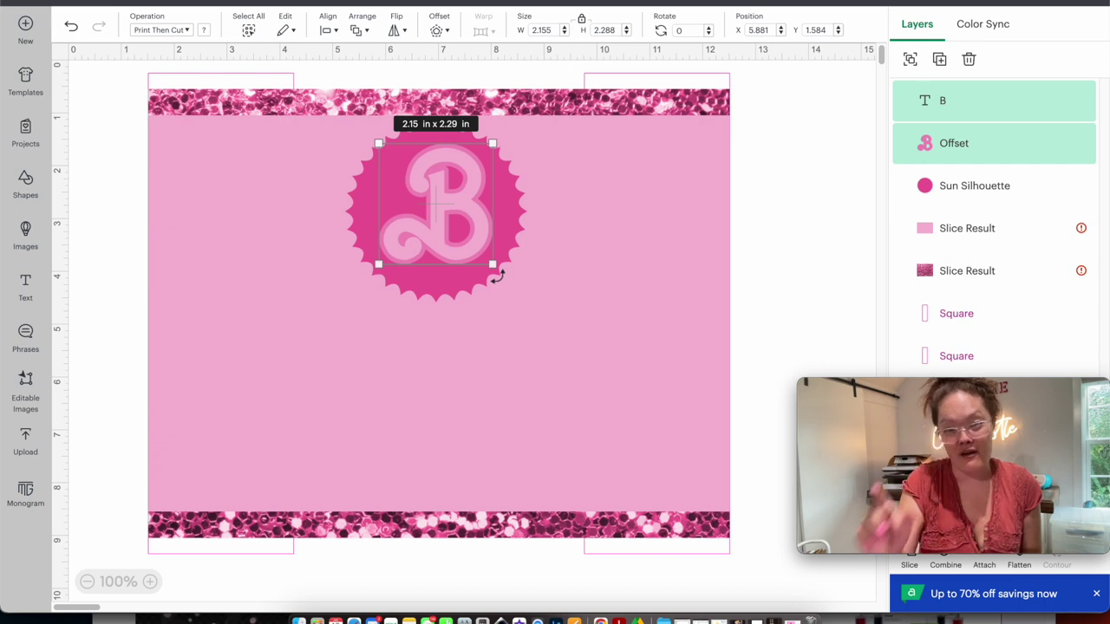
left_click_drag(496, 276, 515, 272)
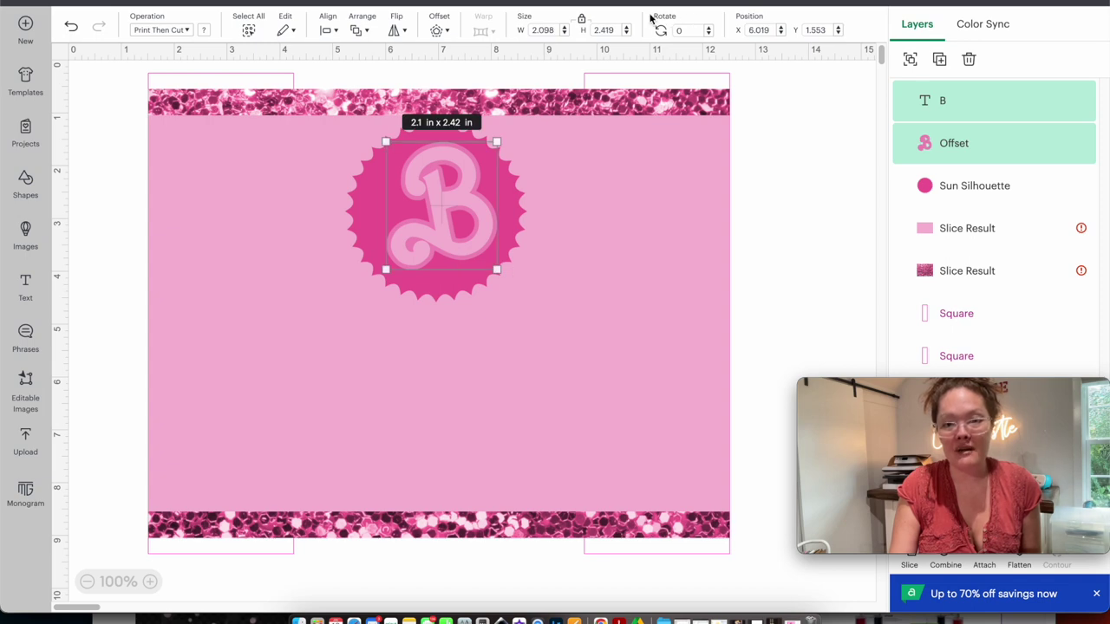
left_click(710, 31)
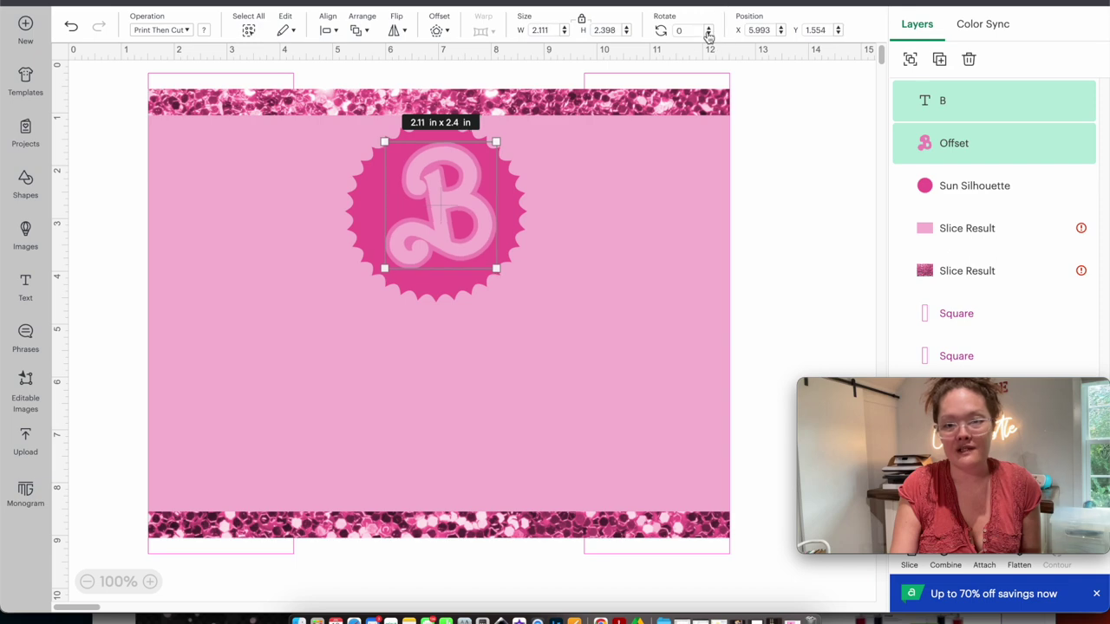
left_click(331, 471)
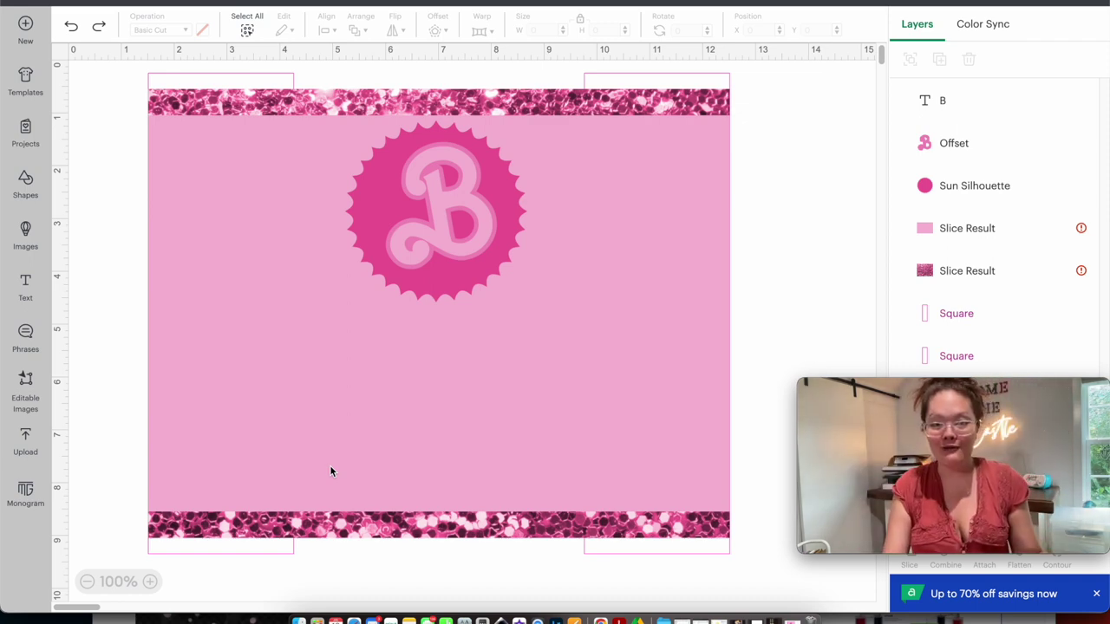
Step: Look at the Pink Diamond Confetti Clipart page on Creative Fabrica in Safari and return to Cricut Design Space
left_click(176, 614)
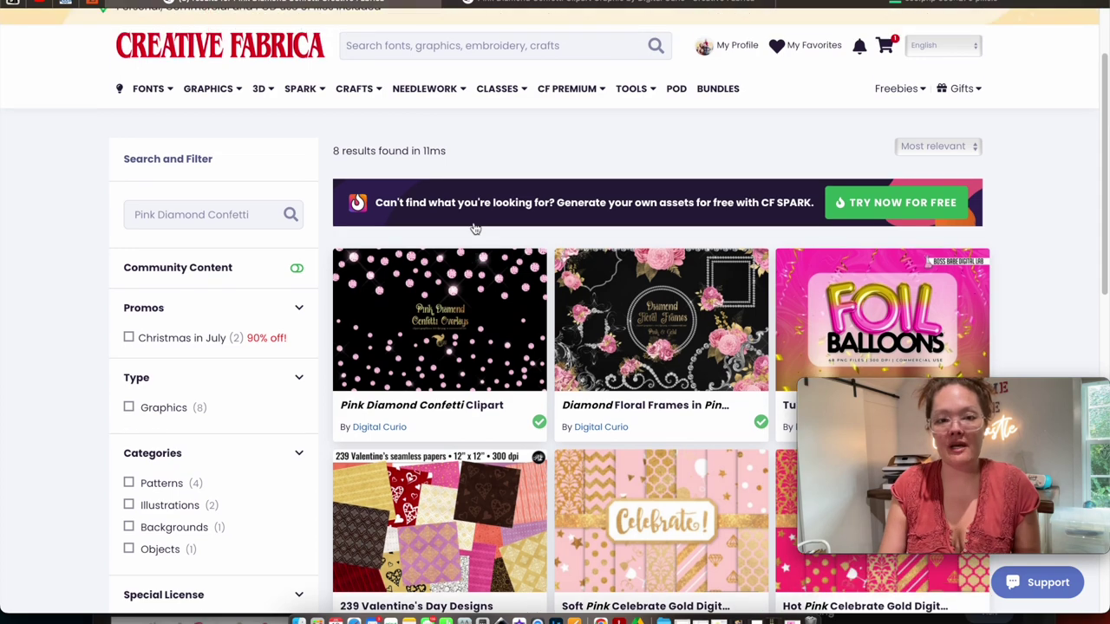
scroll(475, 227, "down", 2)
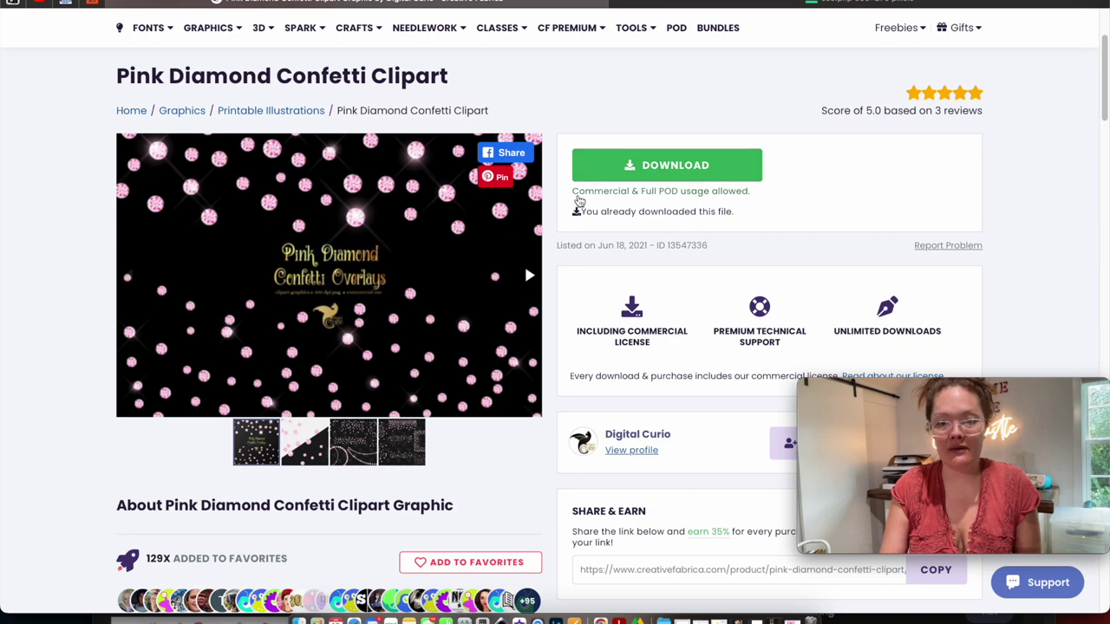
left_click(390, 620)
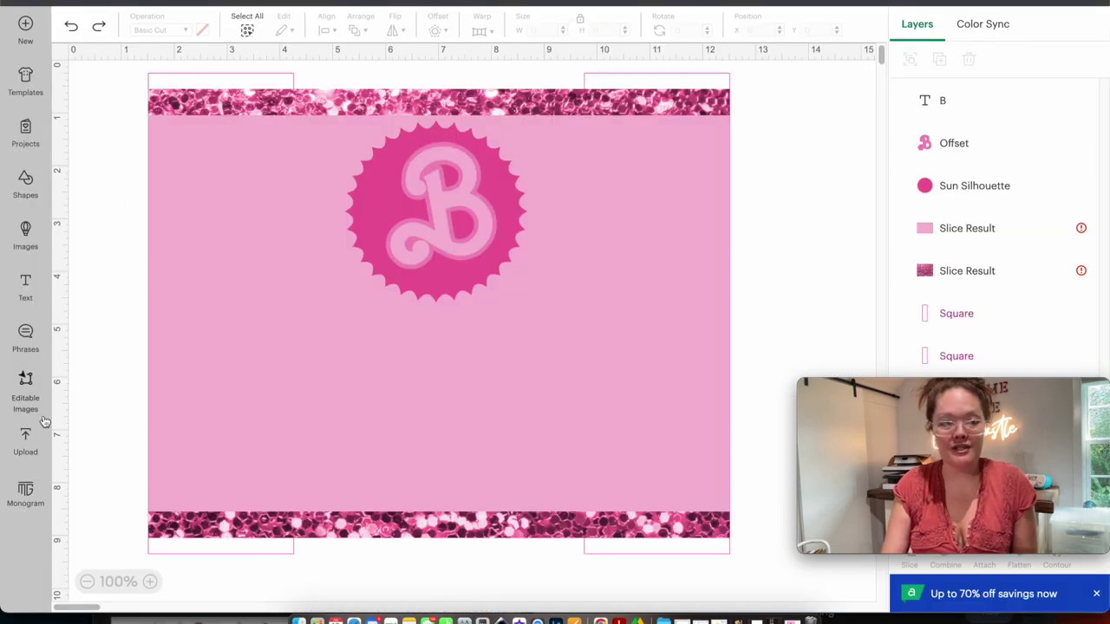
Step: Load the pd-confetti_0004_10 image from the DC Pink Diamond Confetti Overlays folder as a Complex upload without removing any background
left_click(27, 438)
left_click(131, 216)
left_click(662, 621)
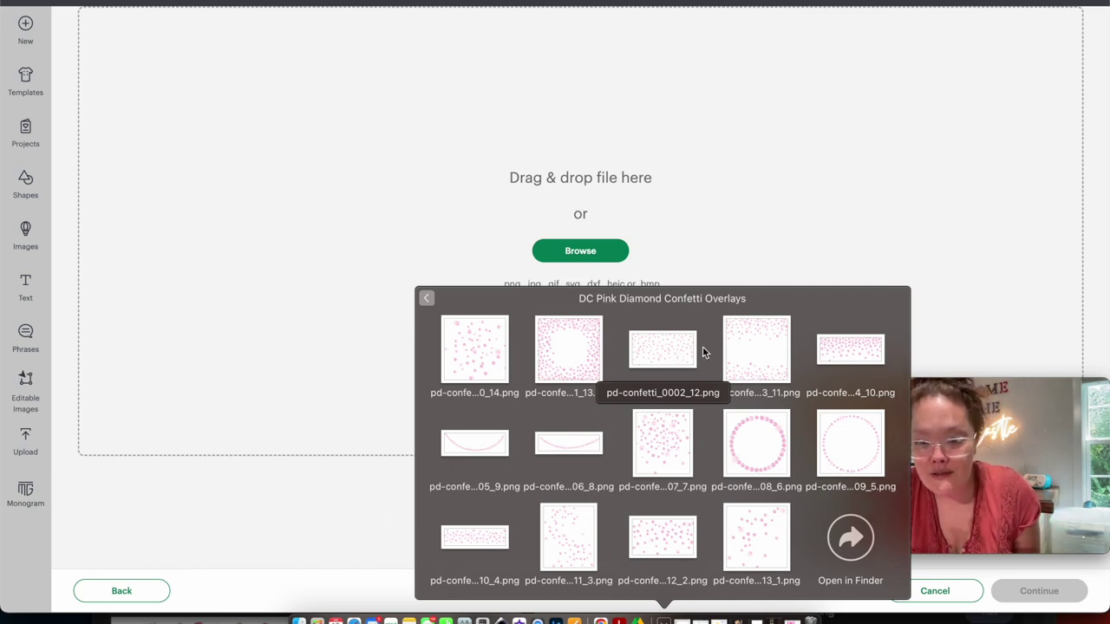
left_click_drag(849, 351, 521, 205)
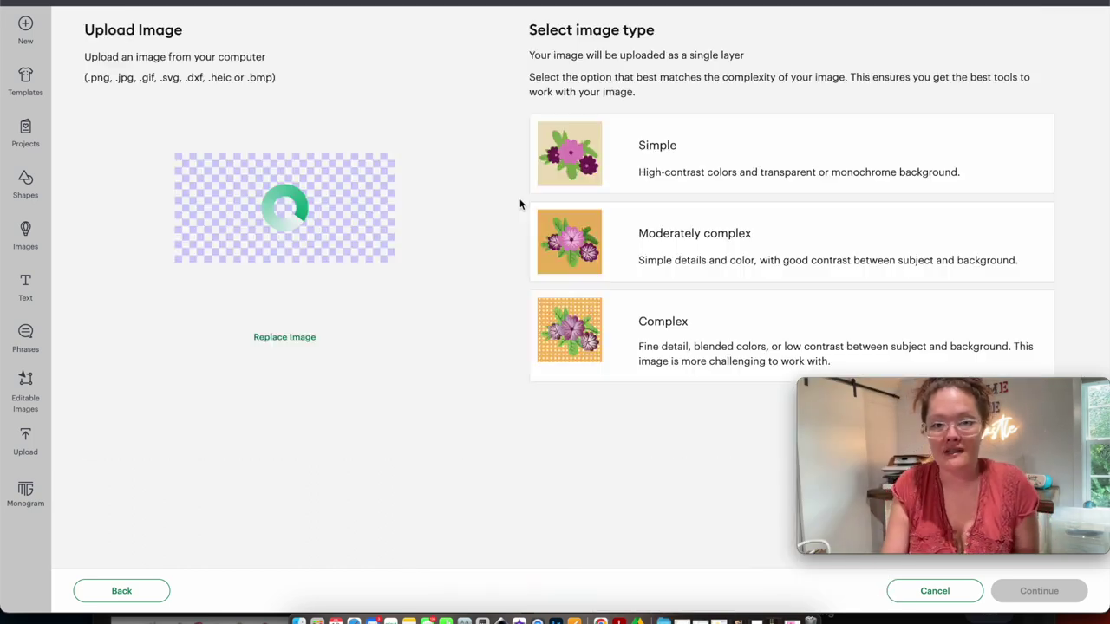
left_click(612, 333)
left_click(1072, 599)
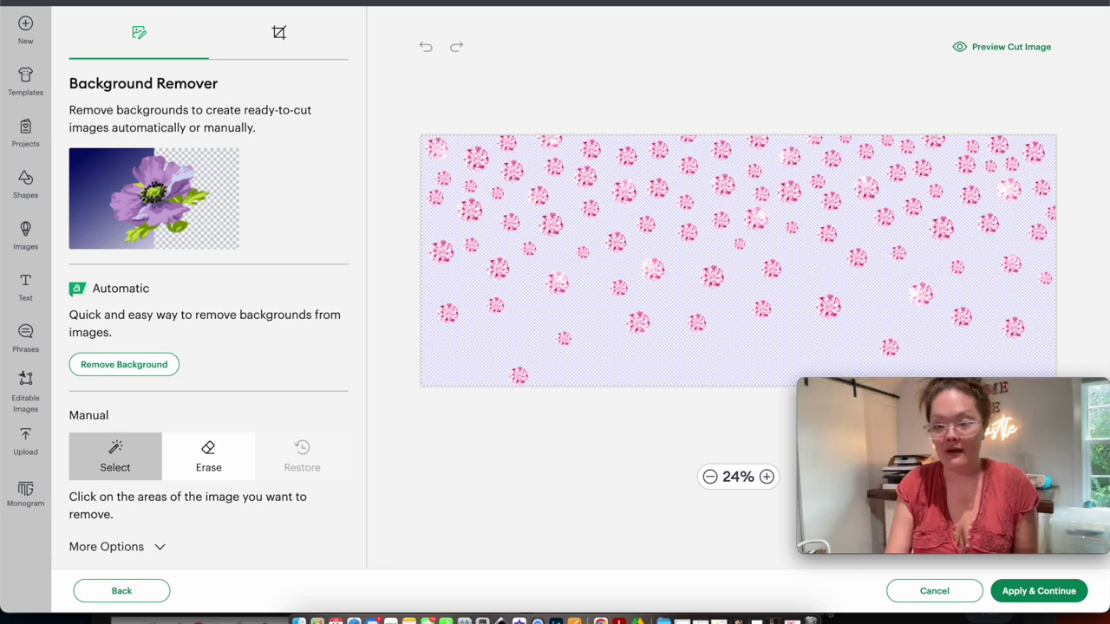
left_click(1071, 595)
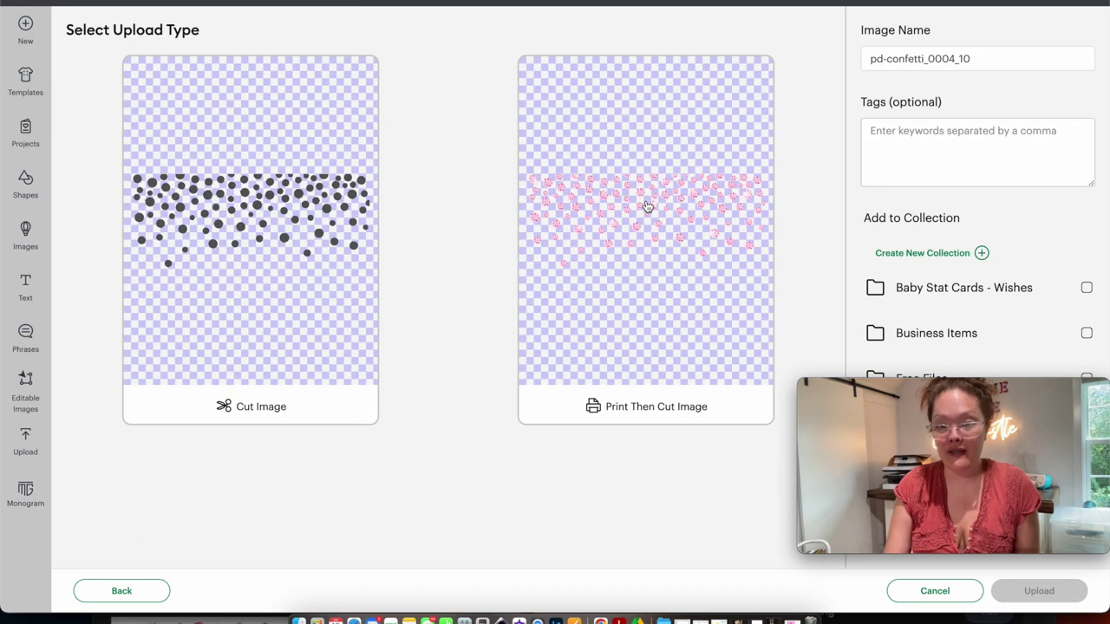
Step: Upload the confetti as a Print Then Cut image named "pink diamond"
left_click(648, 205)
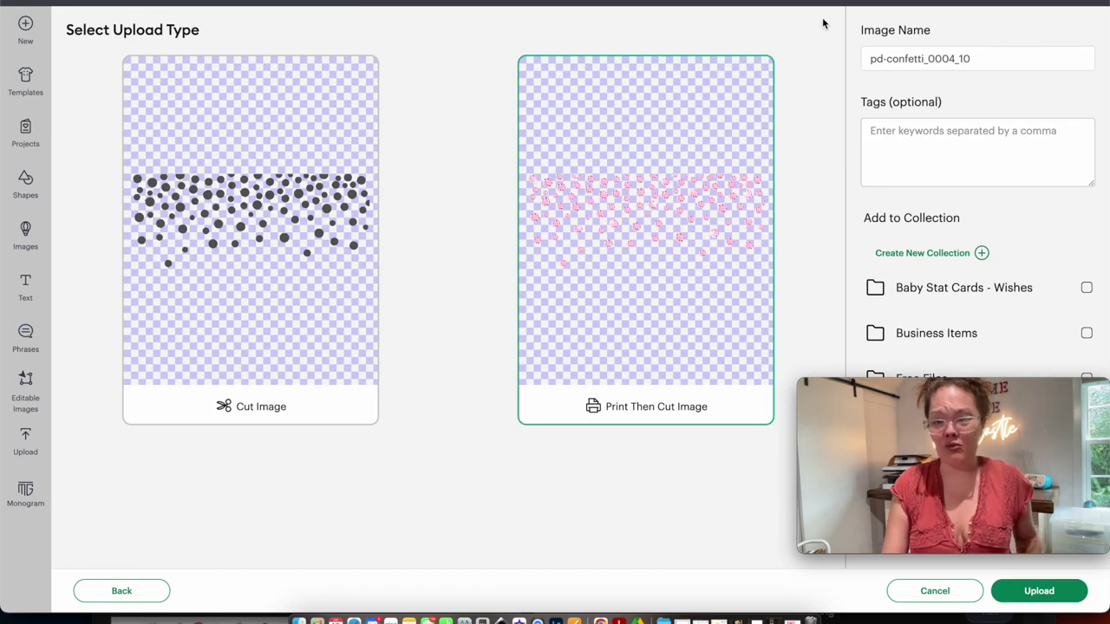
triple_click(992, 64)
type("pink diamond")
left_click(1040, 592)
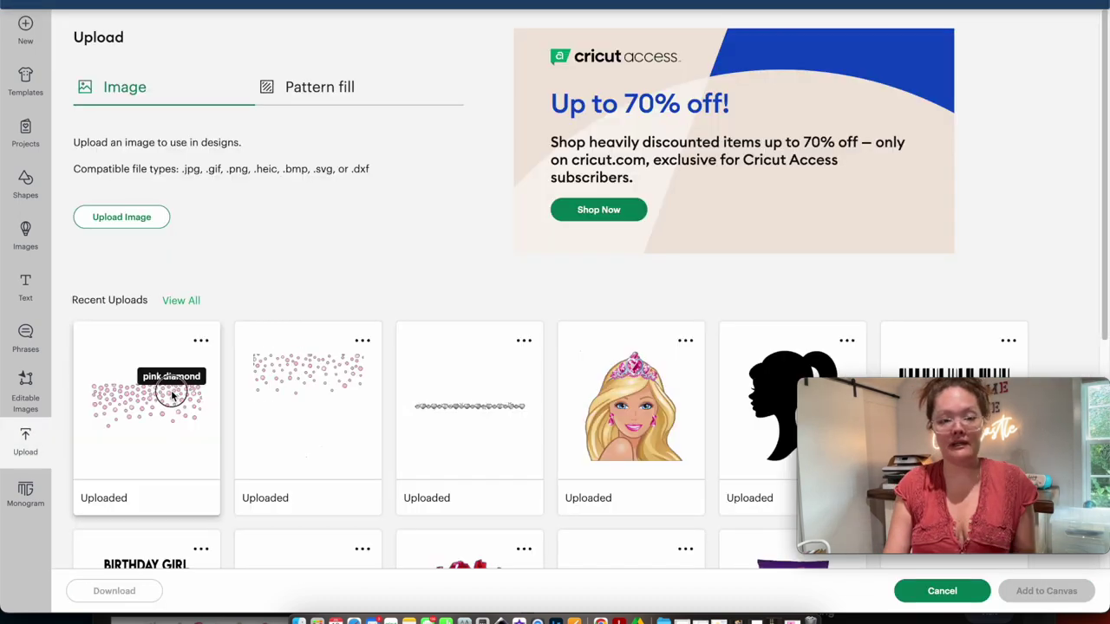
Step: Add the pink diamond image to the canvas, set its width to 11 in and align it beneath the upper glitter border
left_click(151, 392)
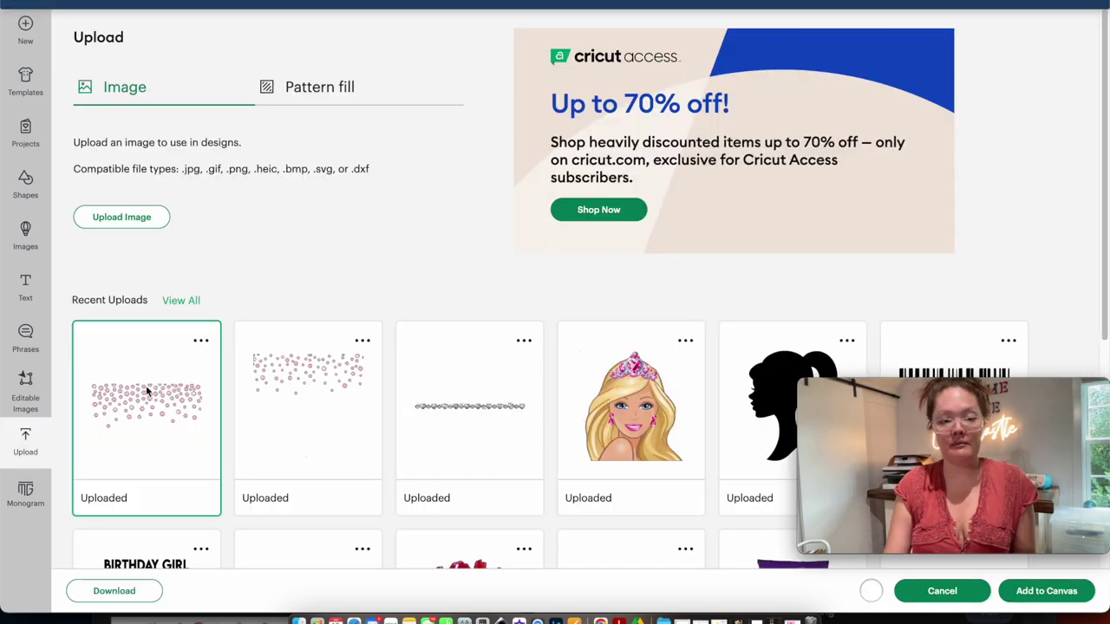
left_click(1047, 591)
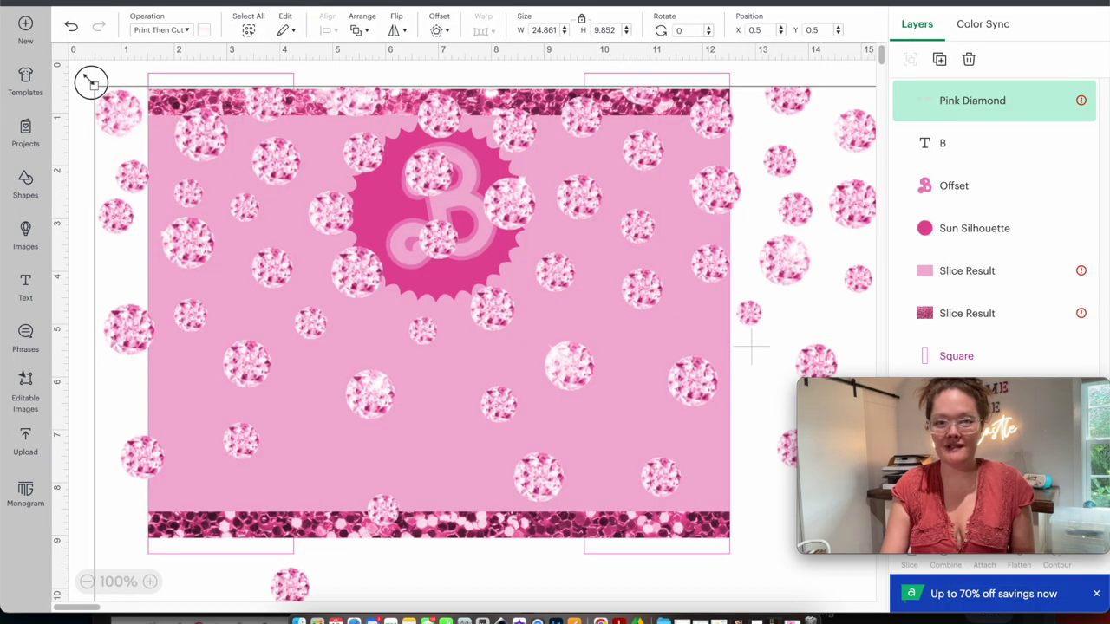
left_click_drag(90, 81, 245, 144)
mouse_move(523, 218)
left_mouse_down()
mouse_move(686, 273)
mouse_move(686, 289)
mouse_move(509, 230)
left_mouse_up()
type("11")
key("Return")
left_click_drag(672, 225, 582, 185)
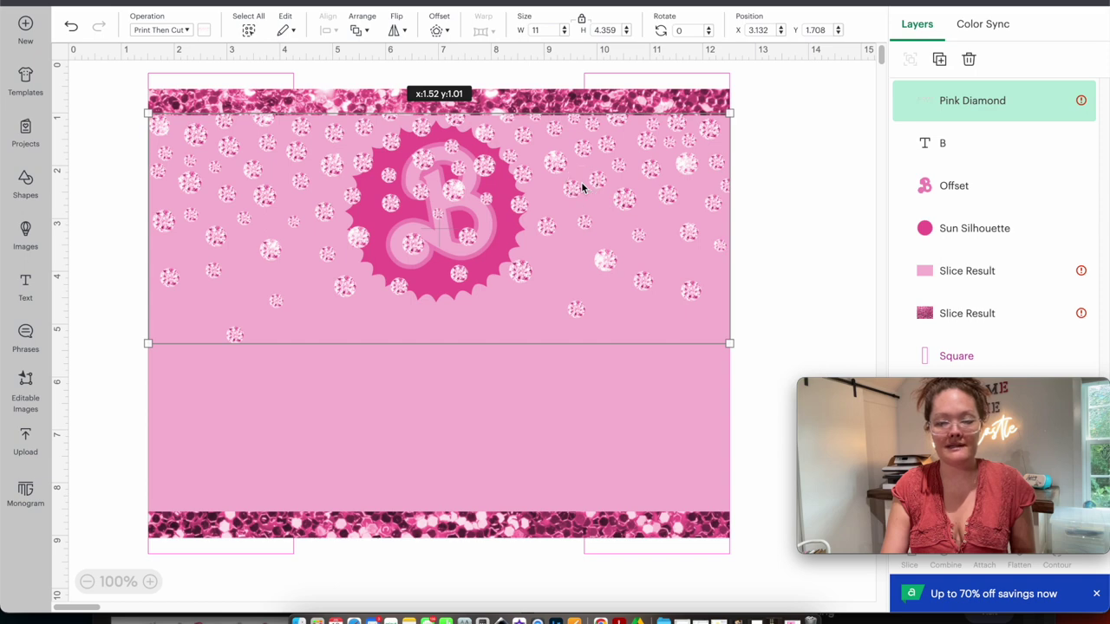
left_click_drag(582, 184, 582, 185)
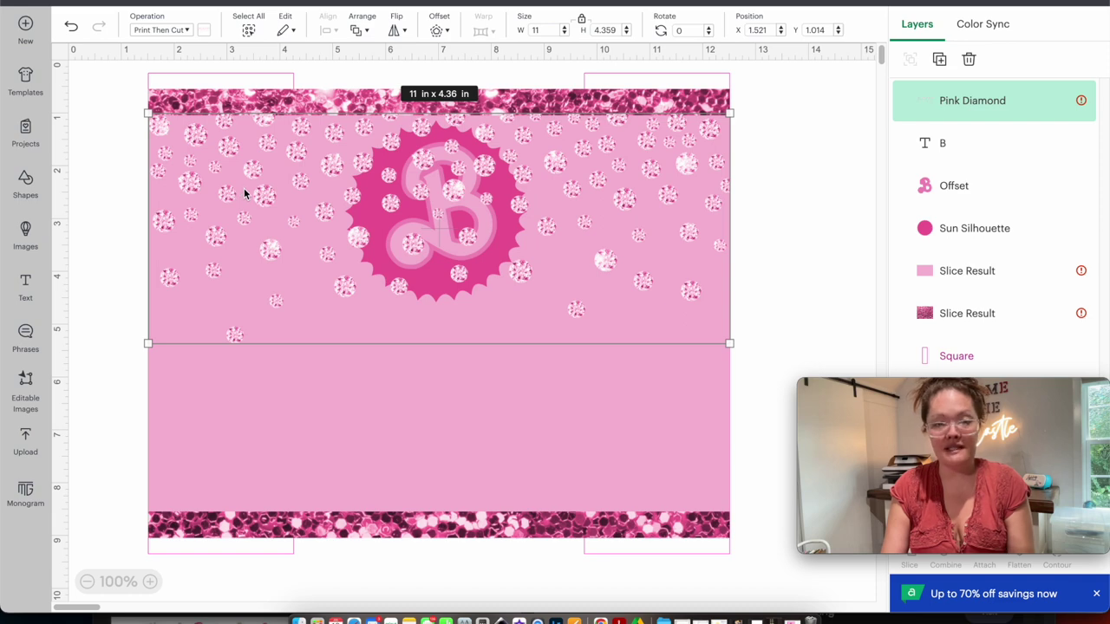
Step: Duplicate the diamond image, flip the copy vertically against the lower glitter border, and nudge the upper one down to Y 1.056
key("super+d")
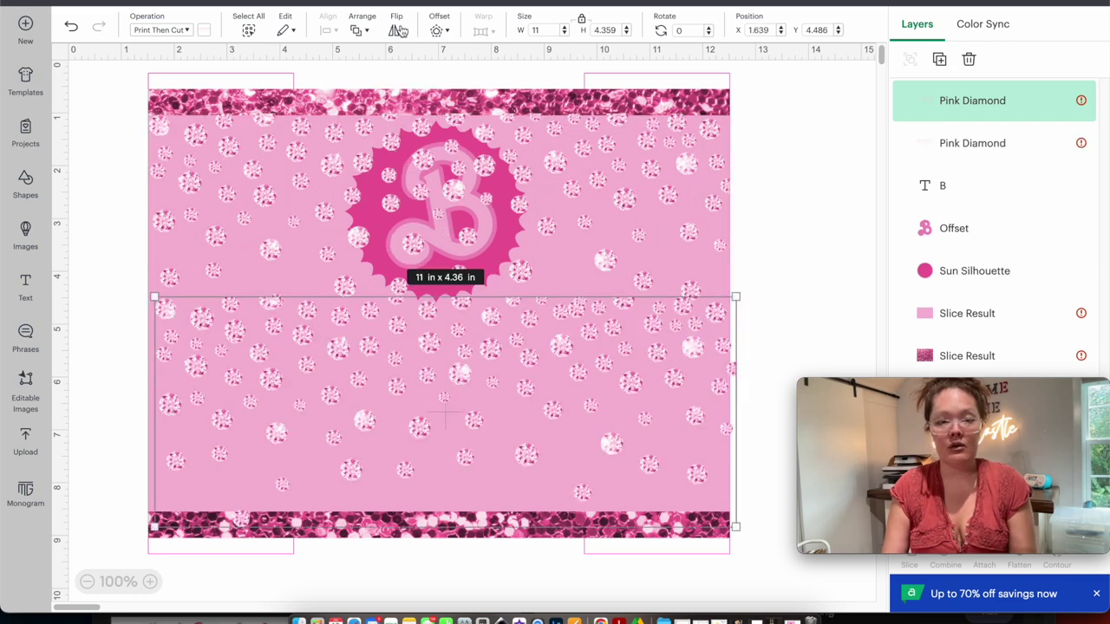
left_click(399, 30)
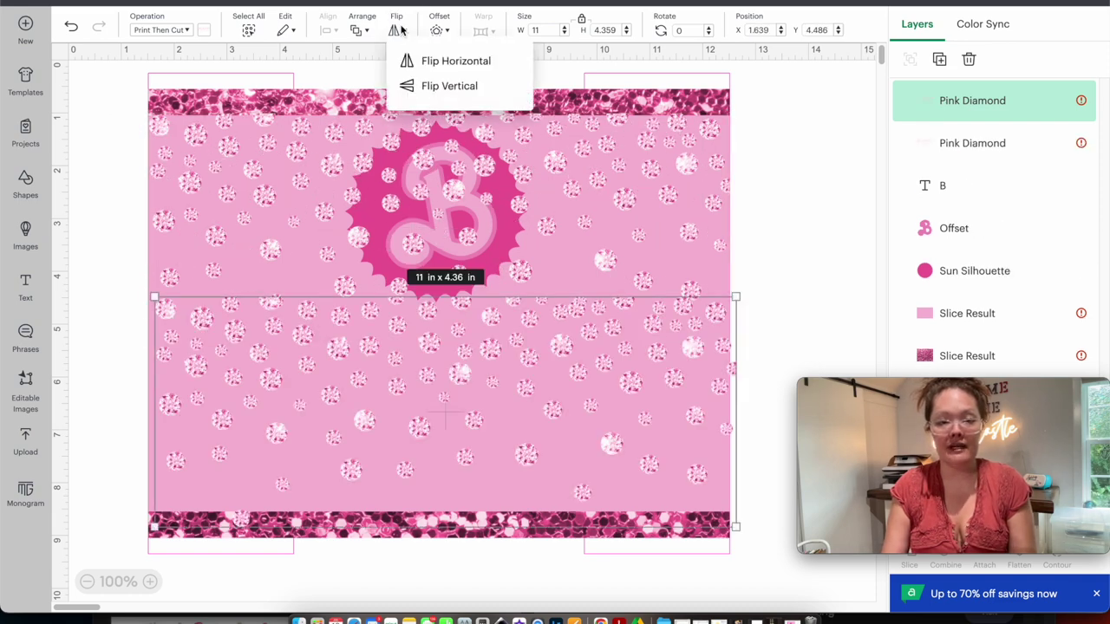
left_click(416, 85)
left_click_drag(398, 415, 393, 401)
left_click(962, 144)
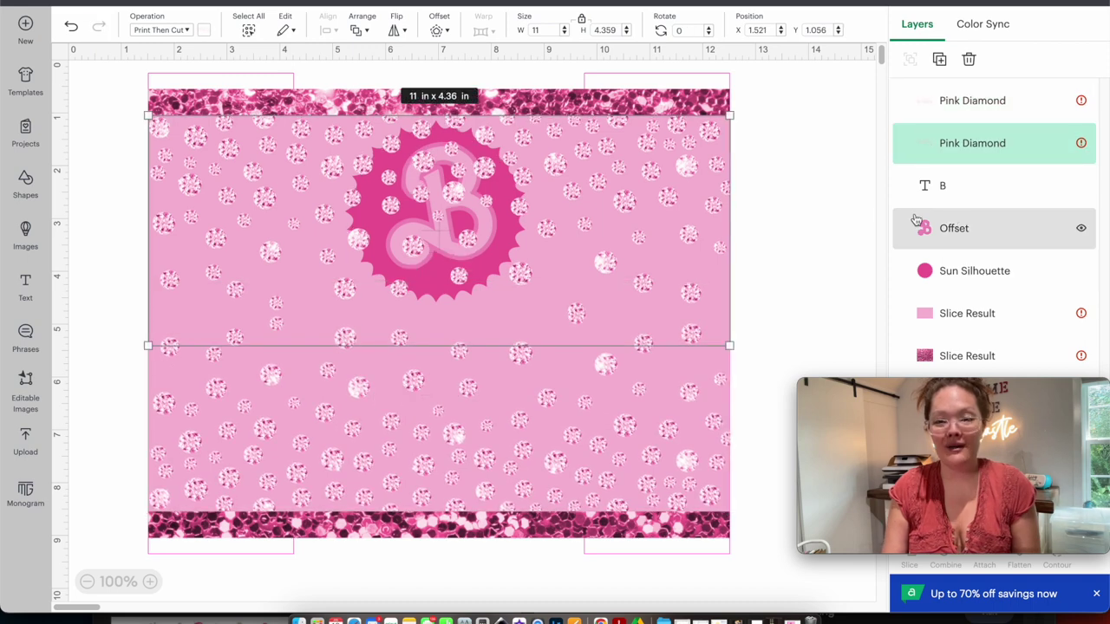
left_click(815, 234)
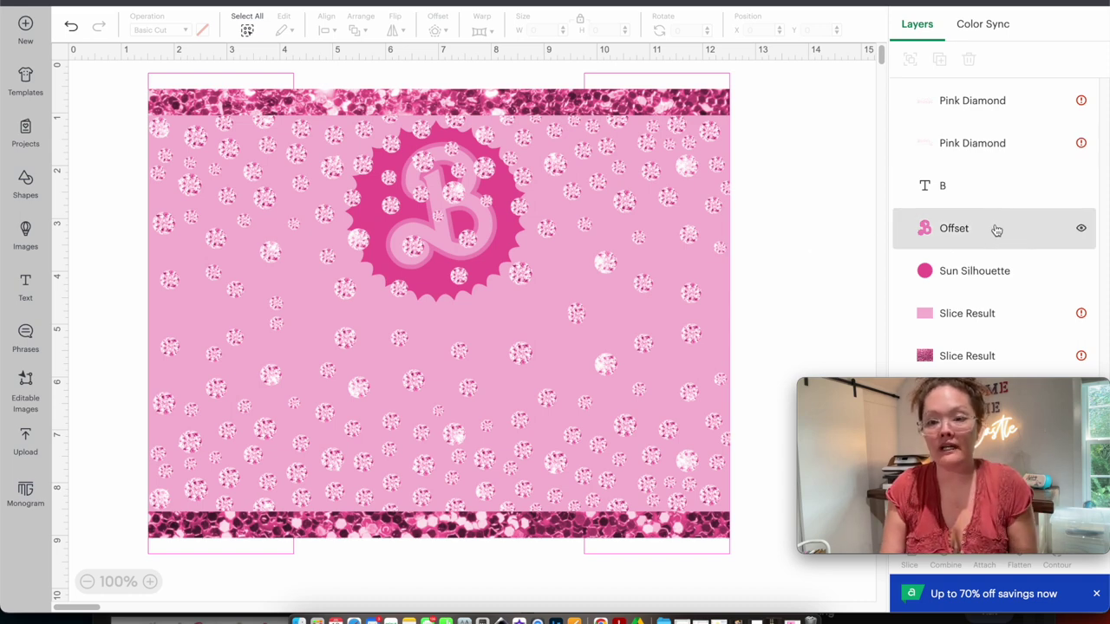
Step: Select the jagged circle together with the B's offset layer
left_click(945, 272)
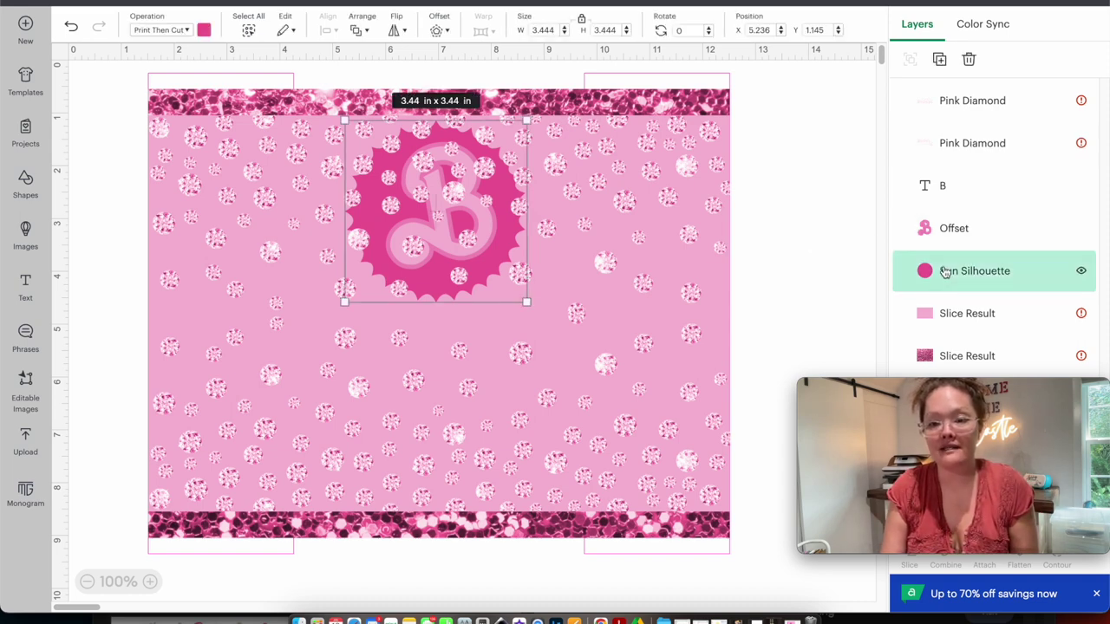
left_click(987, 232, "shift")
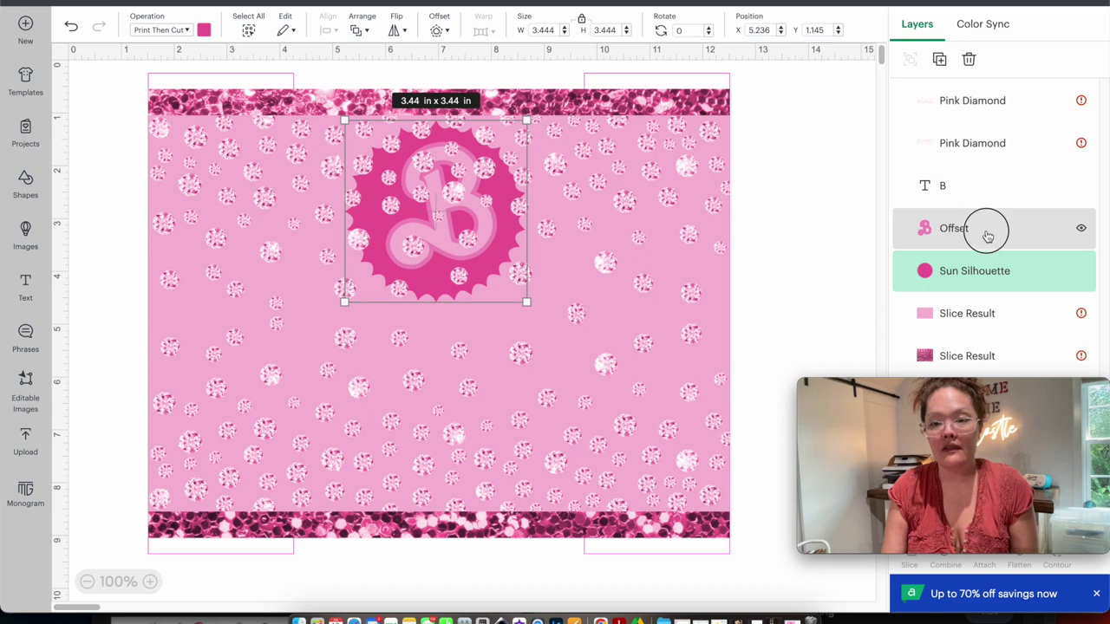